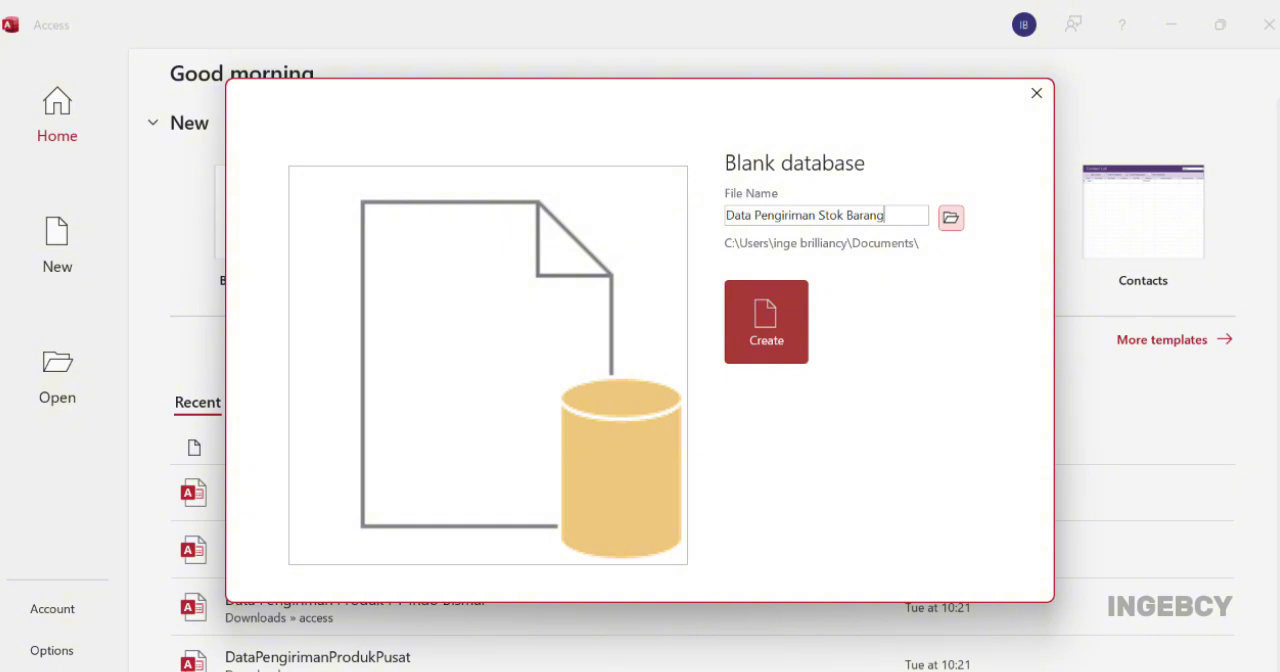
Create the blank database Data Pengiriman Stok Barang in the SEMESTER 6\Sistem Informasi Manajemen folder
{"action": "left_click", "coordinate": [950, 217]}
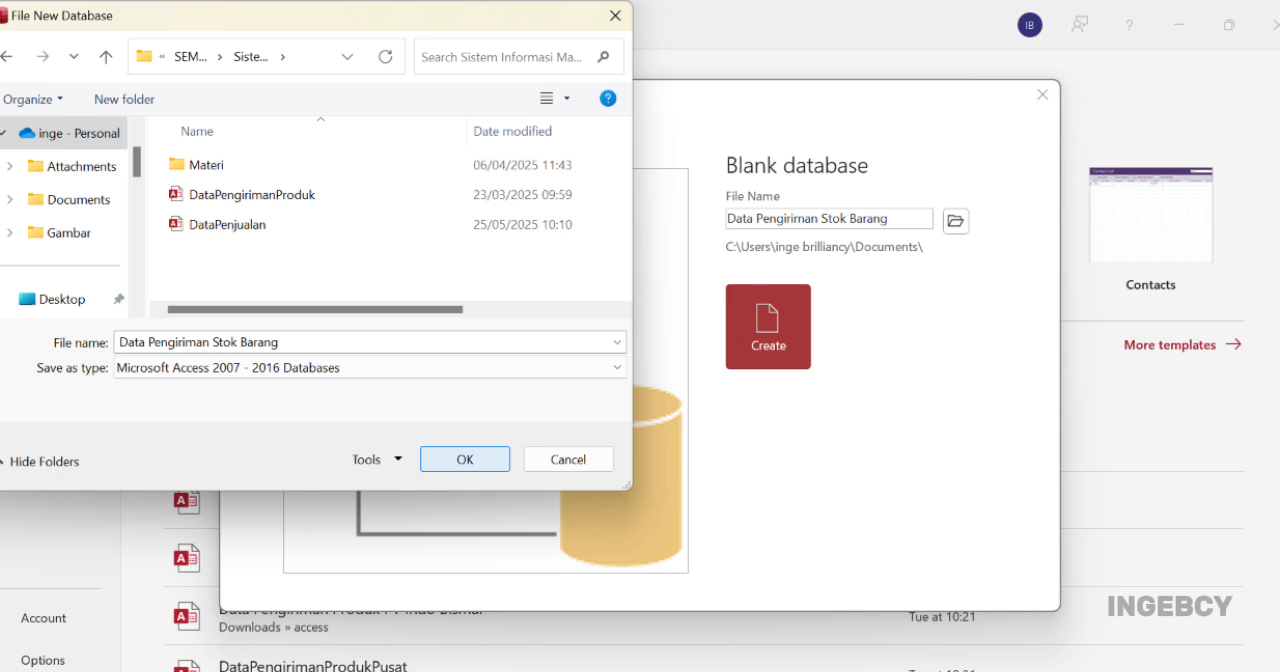
{"action": "key", "text": "Return"}
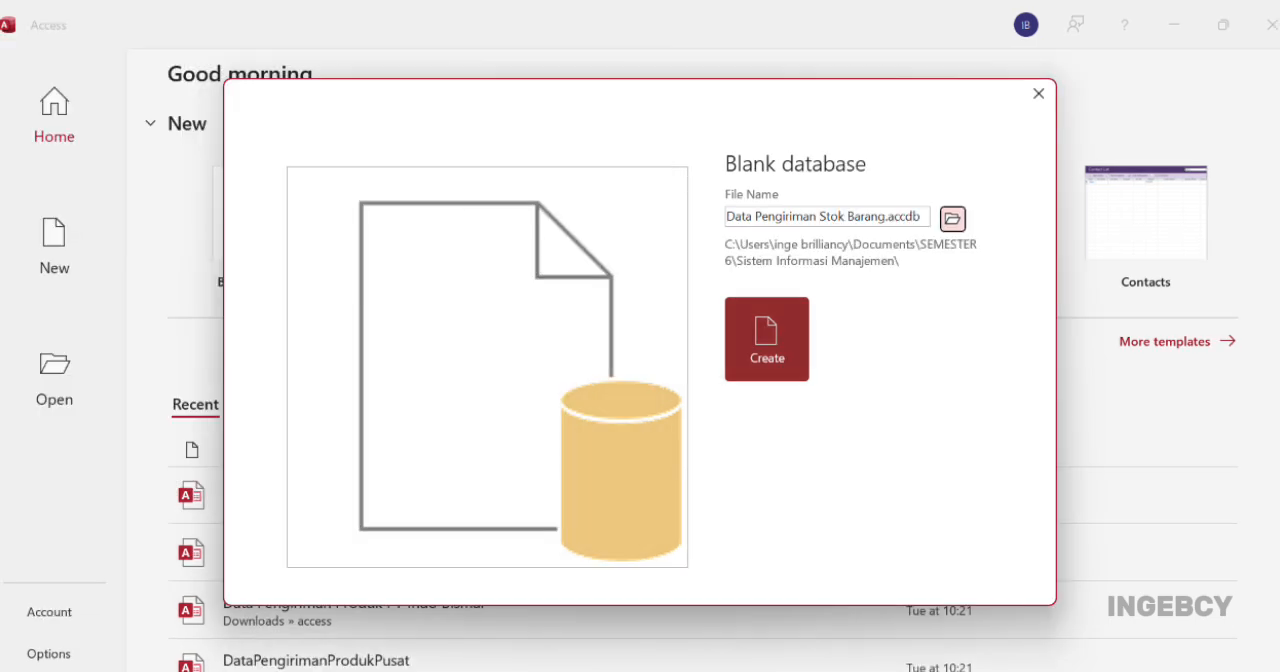
{"action": "left_click", "coordinate": [767, 339]}
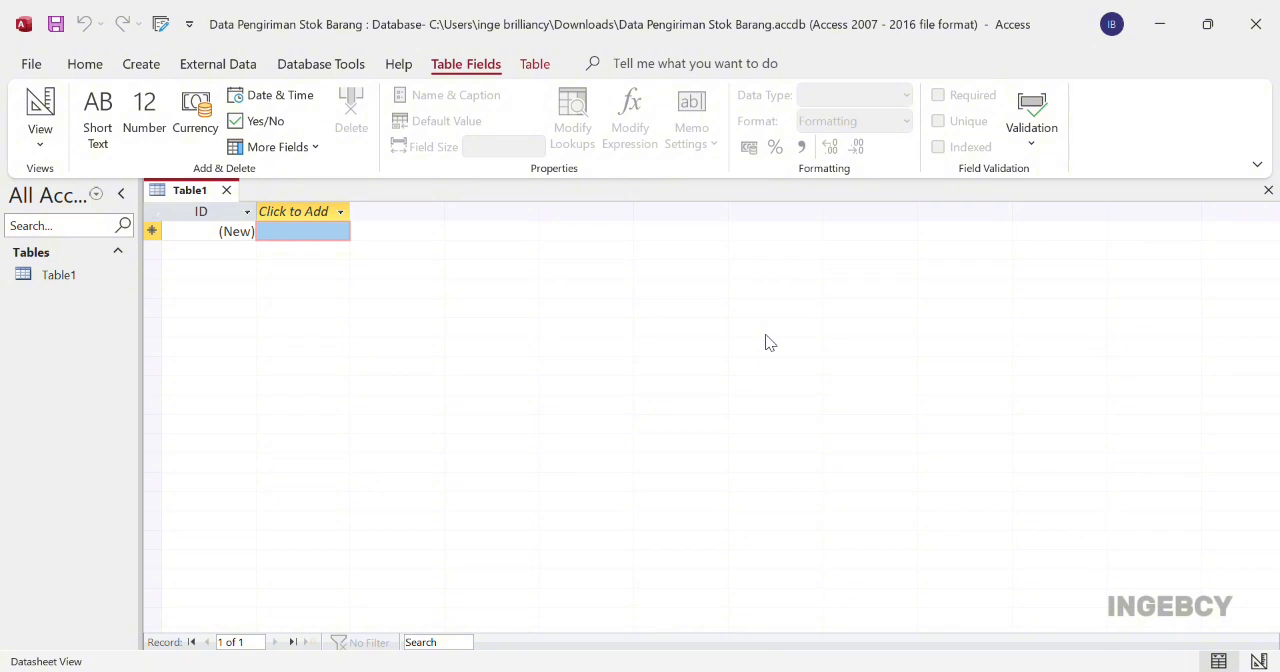
Start a new table in Design View and add a Barang_ID field with the AutoNumber data type
{"action": "left_click", "coordinate": [141, 66]}
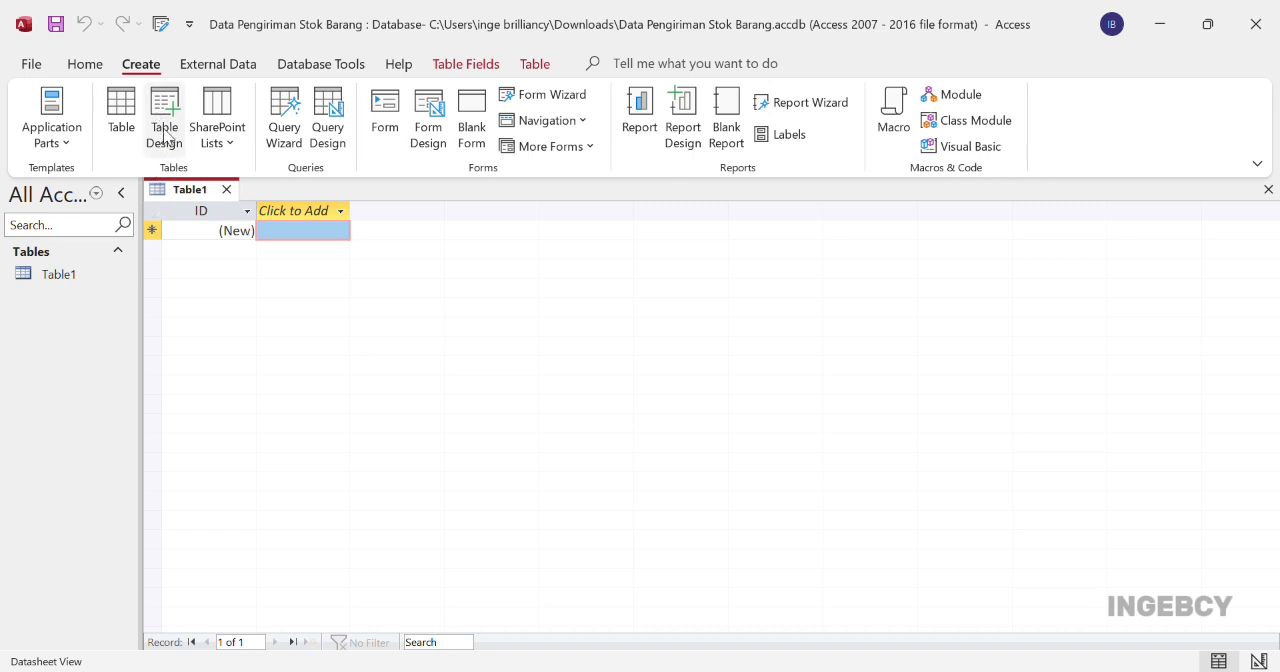
{"action": "left_click", "coordinate": [166, 138]}
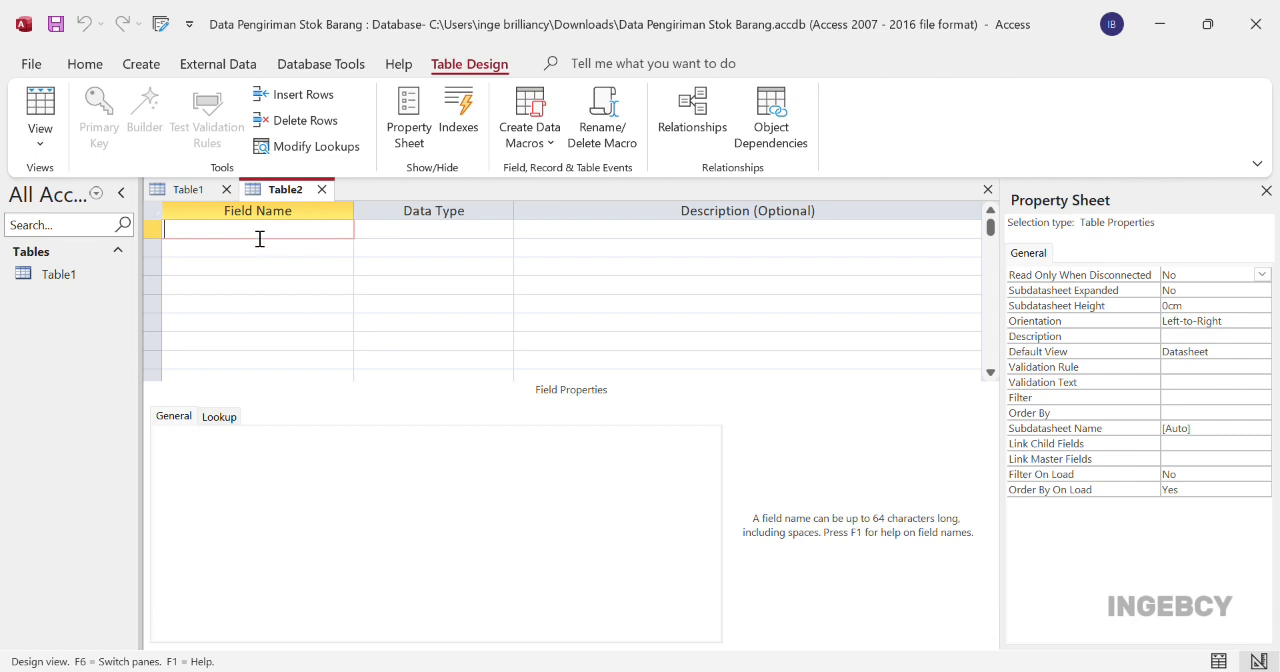
{"action": "type", "text": "Barang_ID"}
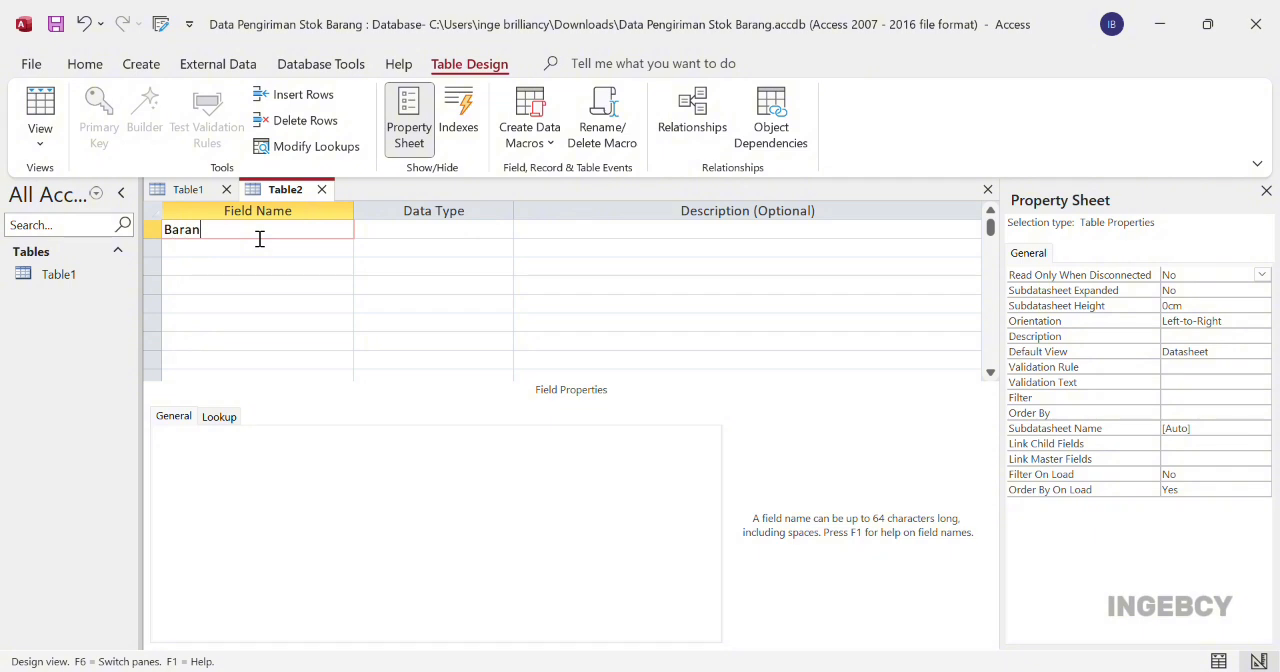
{"action": "left_click", "coordinate": [443, 239]}
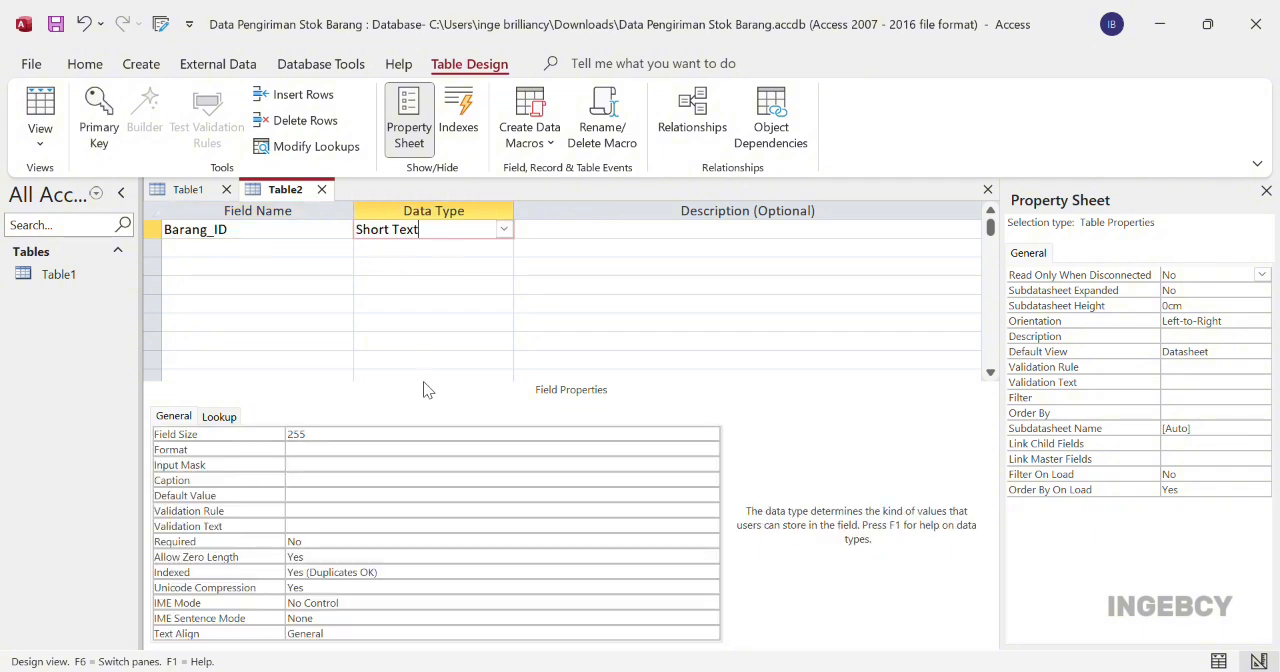
{"action": "type", "text": "a"}
Add the fields Nama_Barang, Kategori and Merek below Barang_ID, all with the Short Text data type
{"action": "left_click", "coordinate": [263, 260]}
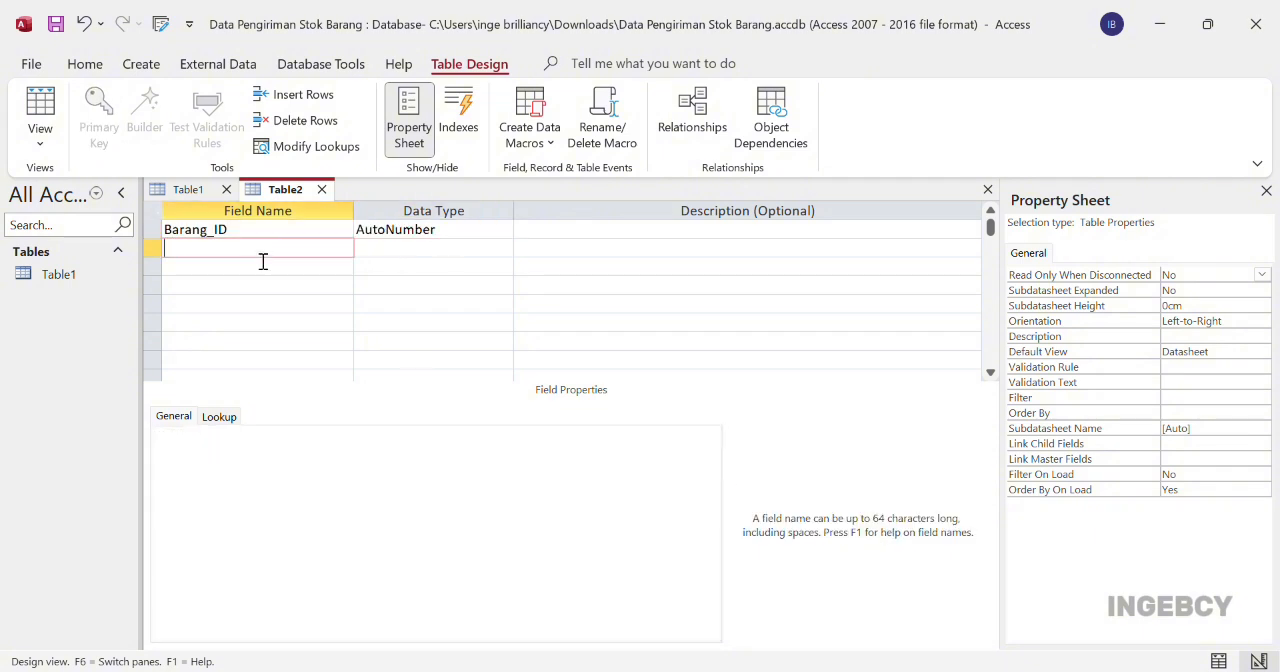
{"action": "type", "text": "Nama_Barang"}
{"action": "key", "text": "Tab"}
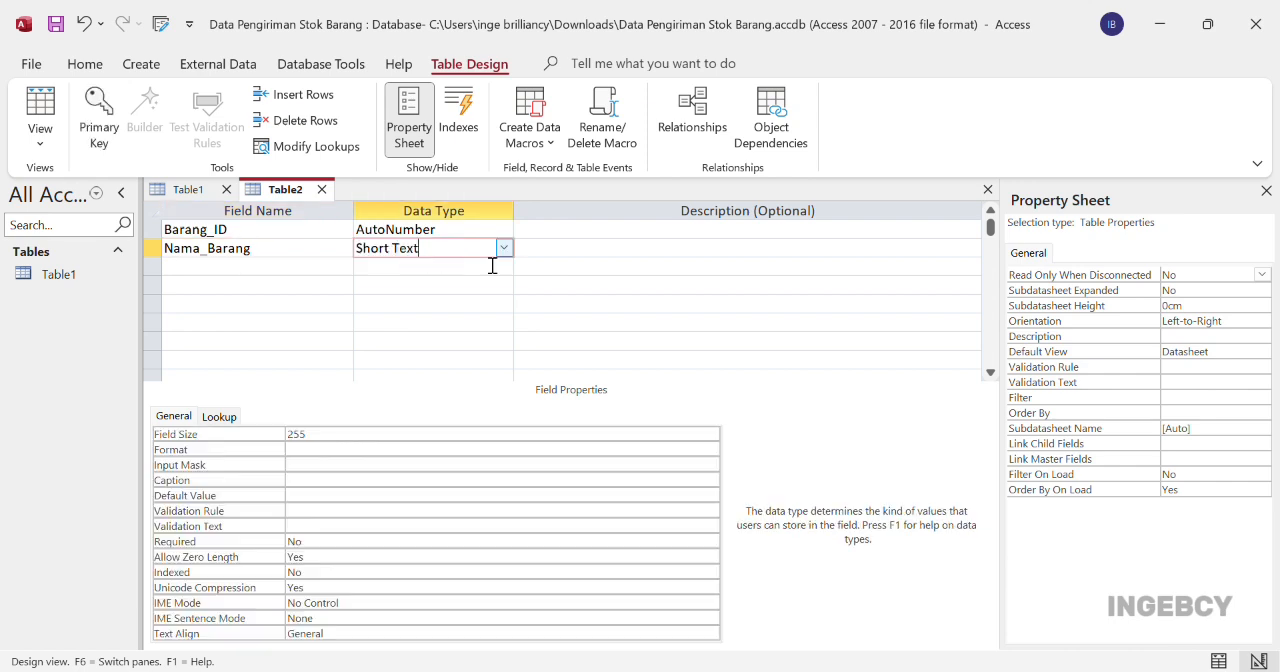
{"action": "left_click", "coordinate": [295, 279]}
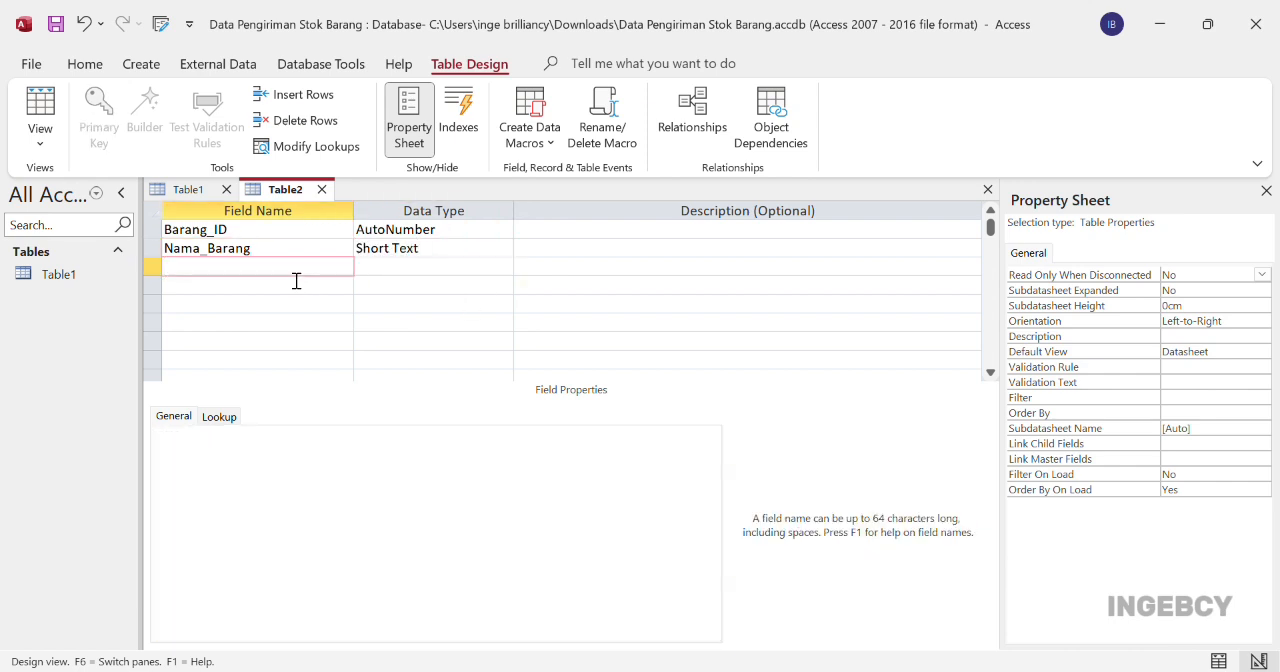
{"action": "type", "text": "Kategori"}
{"action": "left_click", "coordinate": [451, 274]}
{"action": "left_click", "coordinate": [262, 297]}
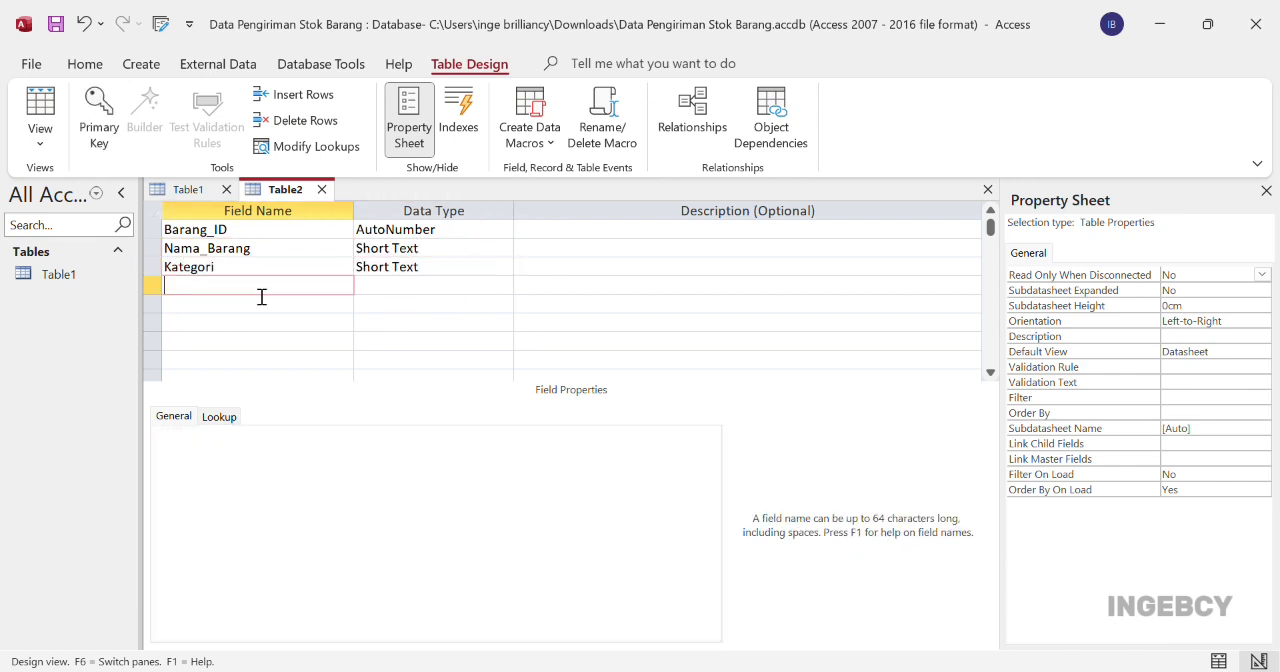
{"action": "type", "text": "Merek"}
{"action": "left_click", "coordinate": [459, 297]}
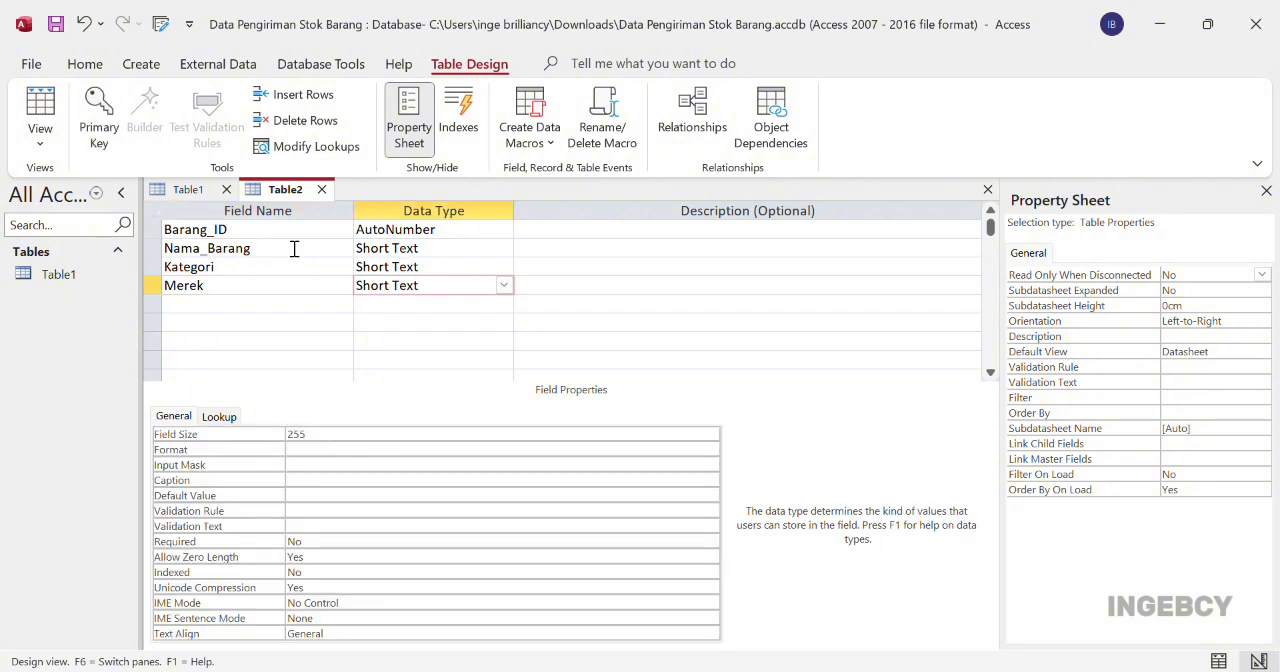
Make Barang_ID the primary key and switch to Datasheet View, saving the table as Tabel Barang
{"action": "left_click", "coordinate": [152, 230]}
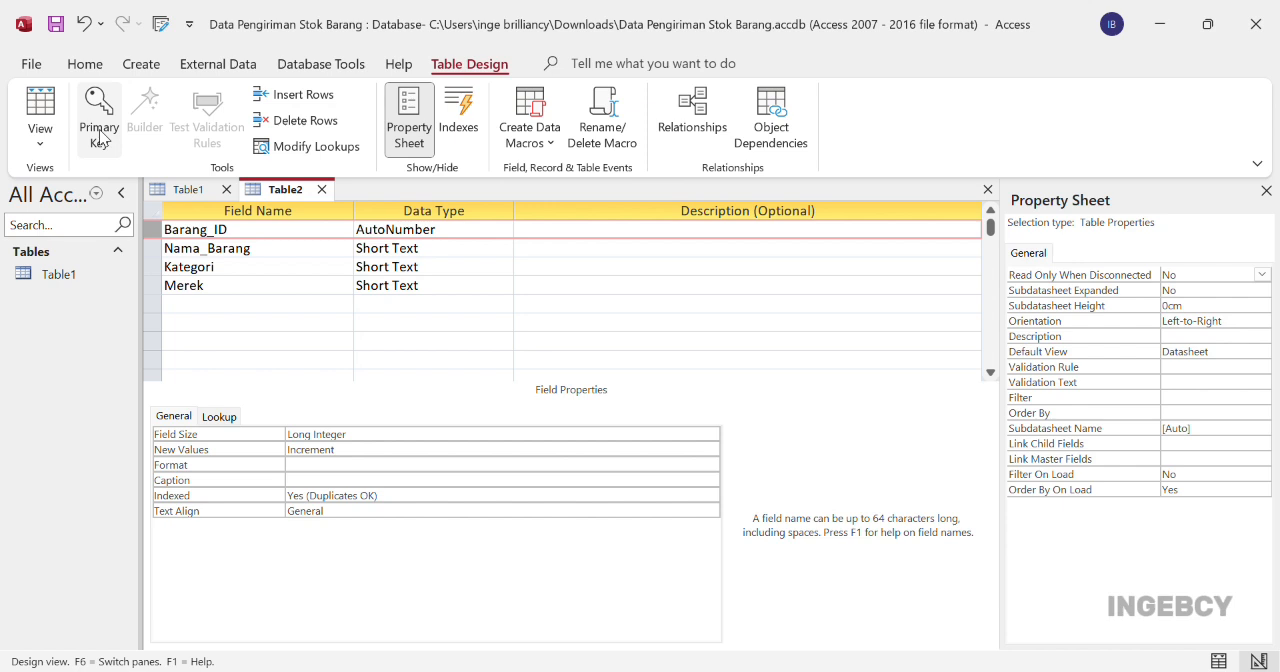
{"action": "left_click", "coordinate": [100, 137]}
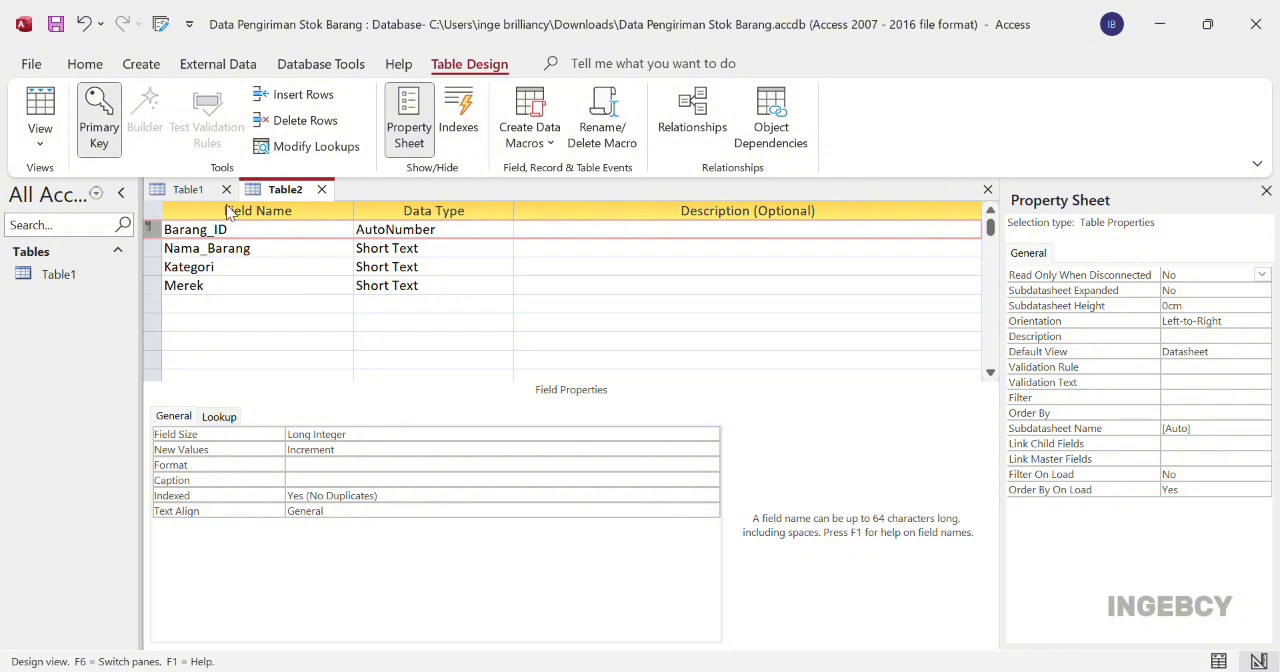
{"action": "right_click", "coordinate": [286, 192]}
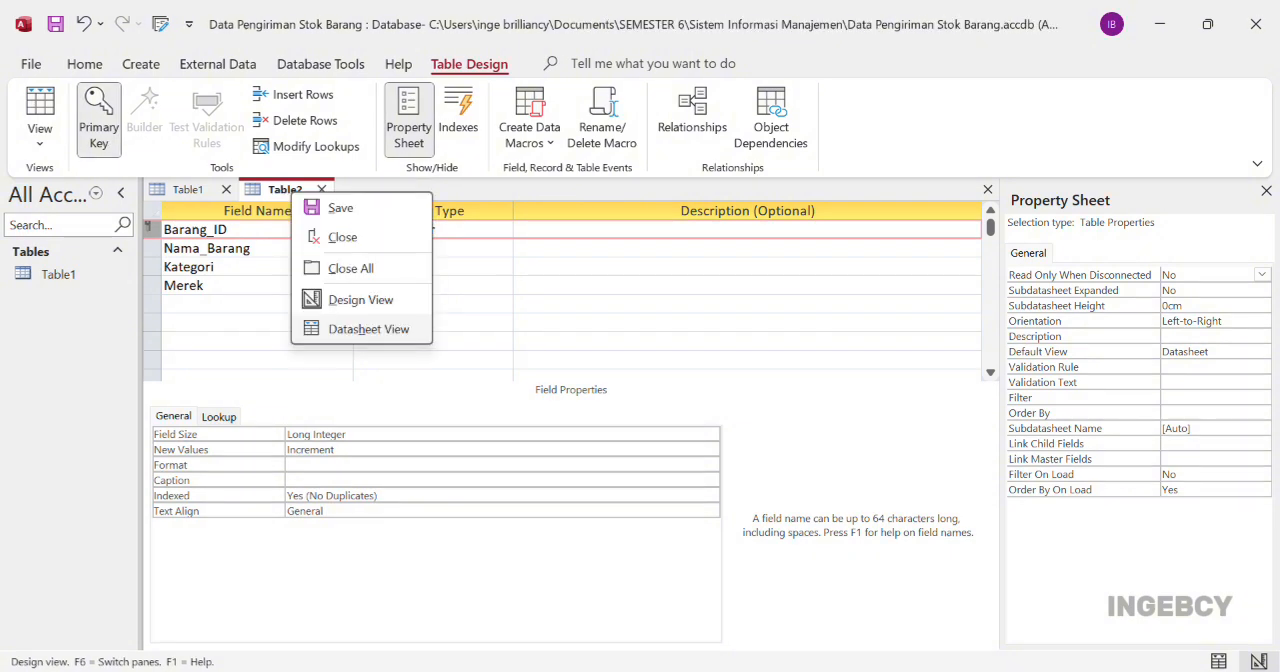
{"action": "left_click", "coordinate": [368, 329]}
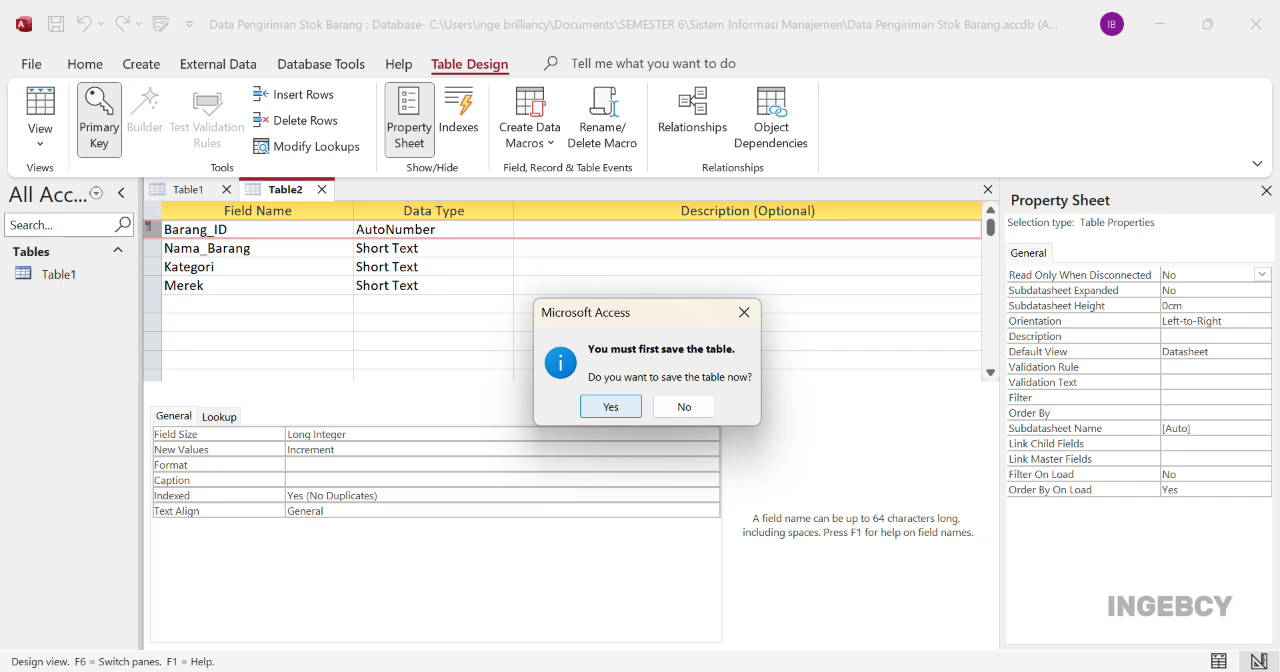
{"action": "key", "text": "Return"}
{"action": "type", "text": "Tabel Barang"}
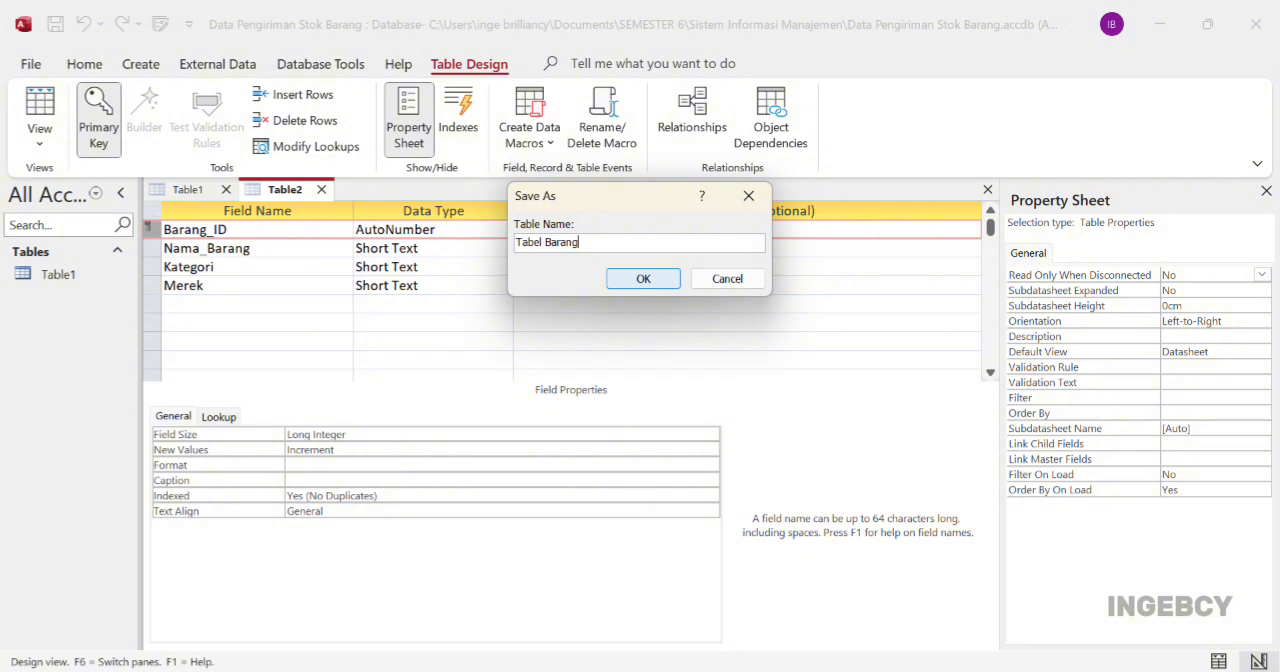
{"action": "key", "text": "Return"}
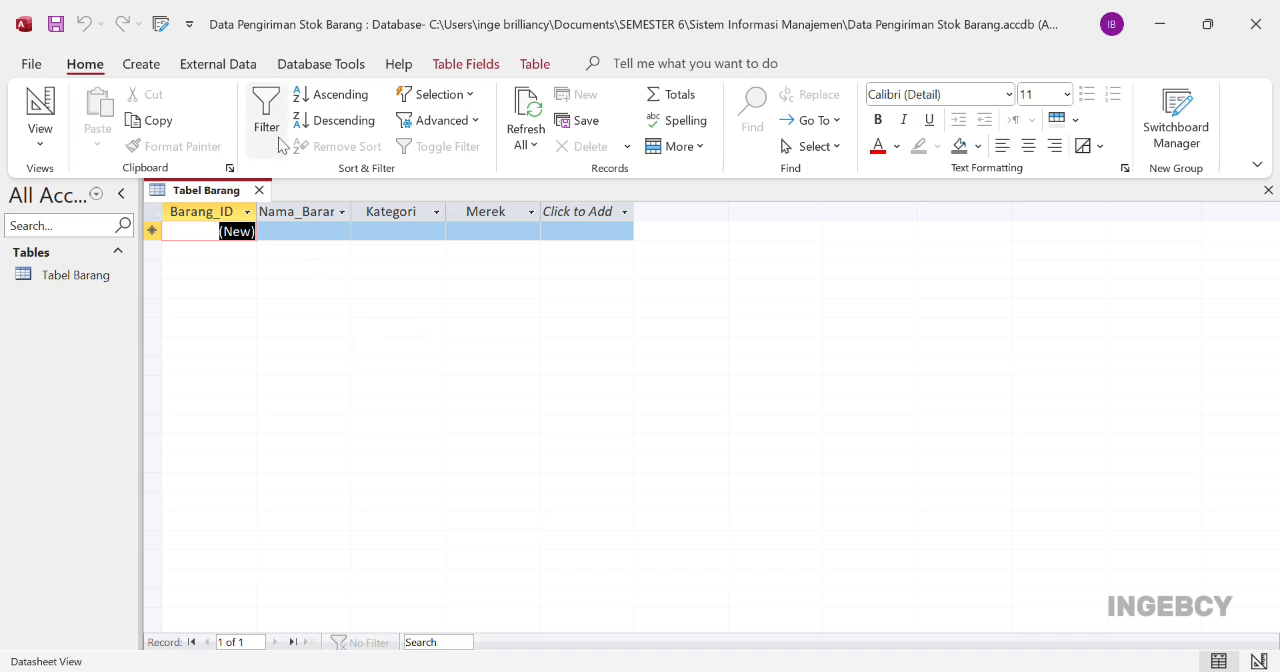
Start a second table in Design View and add a Cabang_ID field with the AutoNumber data type
{"action": "left_click", "coordinate": [141, 68]}
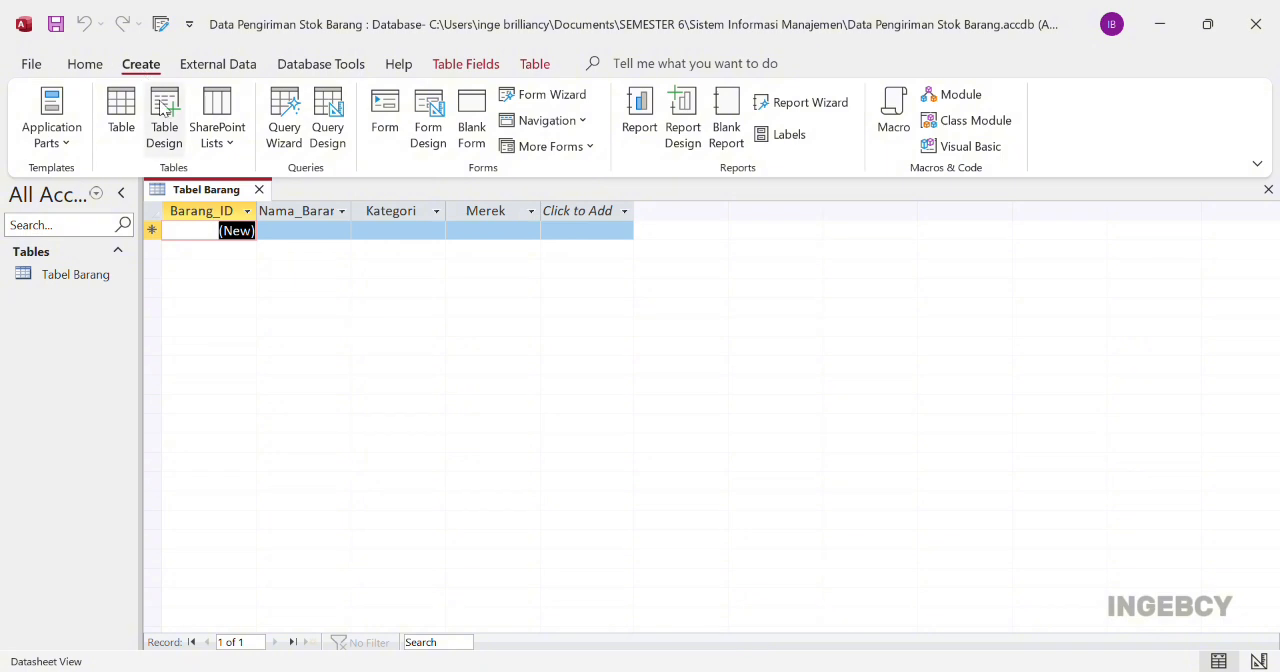
{"action": "left_click", "coordinate": [178, 138]}
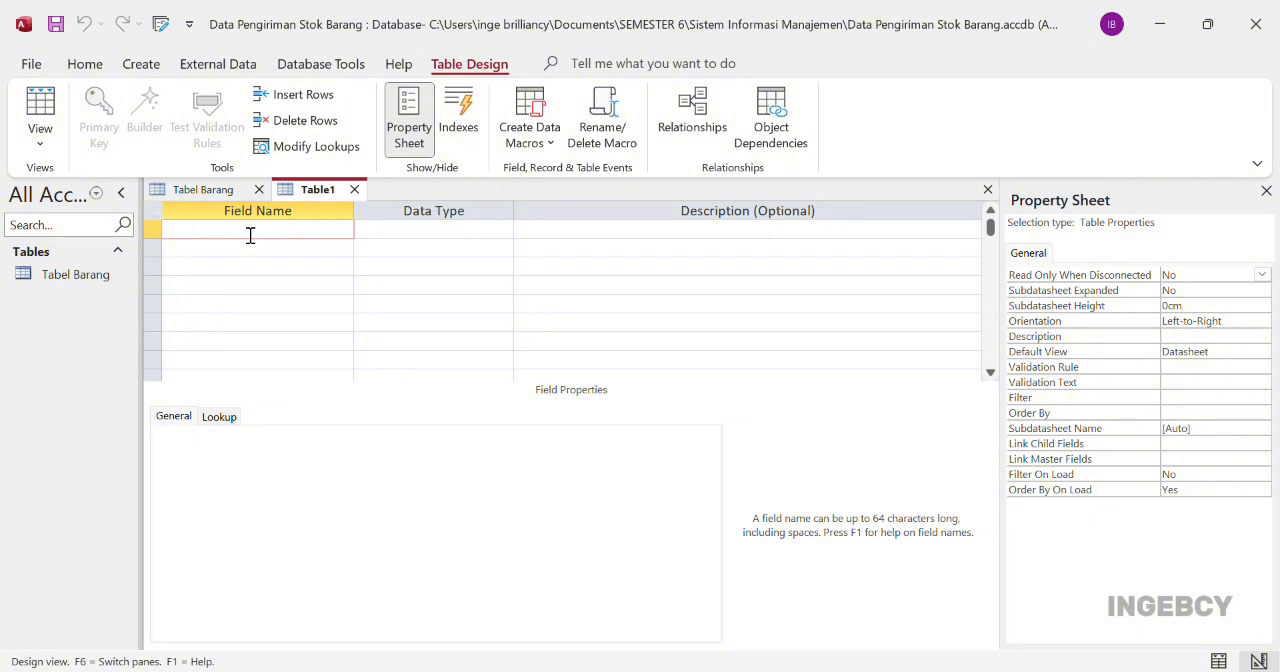
{"action": "type", "text": "Cabang_ID"}
{"action": "key", "text": "Tab"}
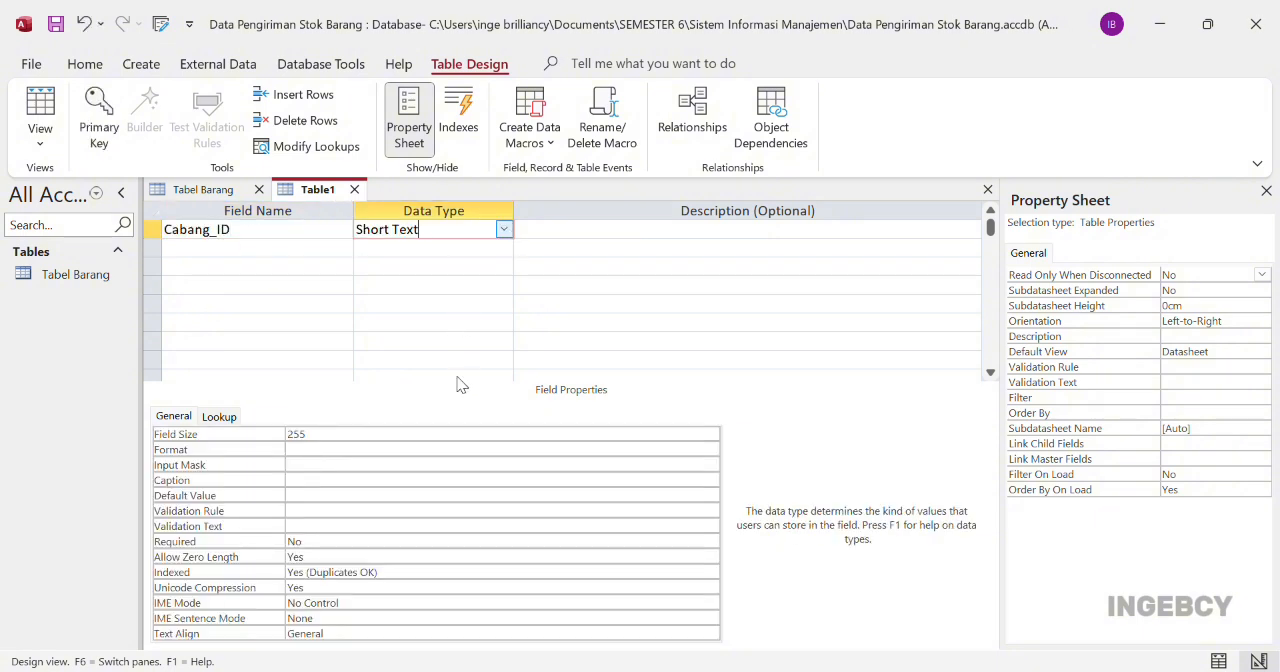
{"action": "type", "text": "a"}
Add a Nama_Cabang field as Short Text and an Alamat_Cabang field as Long Text
{"action": "left_click", "coordinate": [320, 251]}
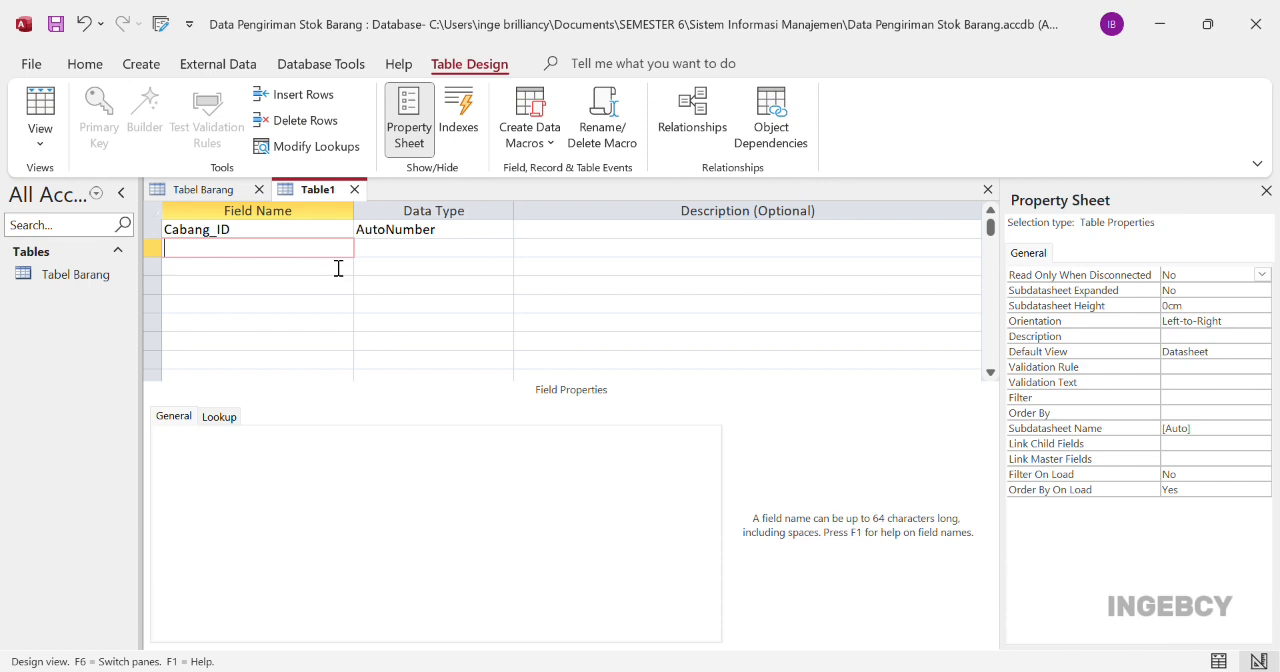
{"action": "type", "text": "Nama_Cabang"}
{"action": "key", "text": "Tab"}
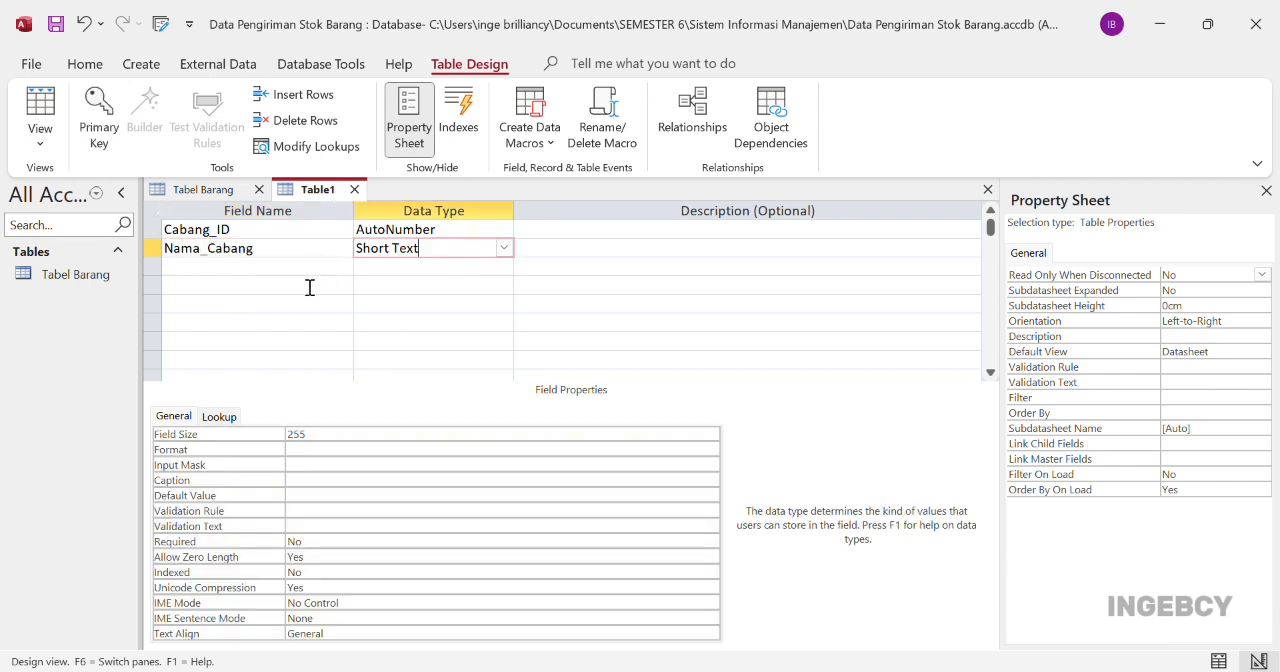
{"action": "key", "text": "Tab"}
{"action": "key", "text": "Tab"}
{"action": "type", "text": "Alamat_Cabang"}
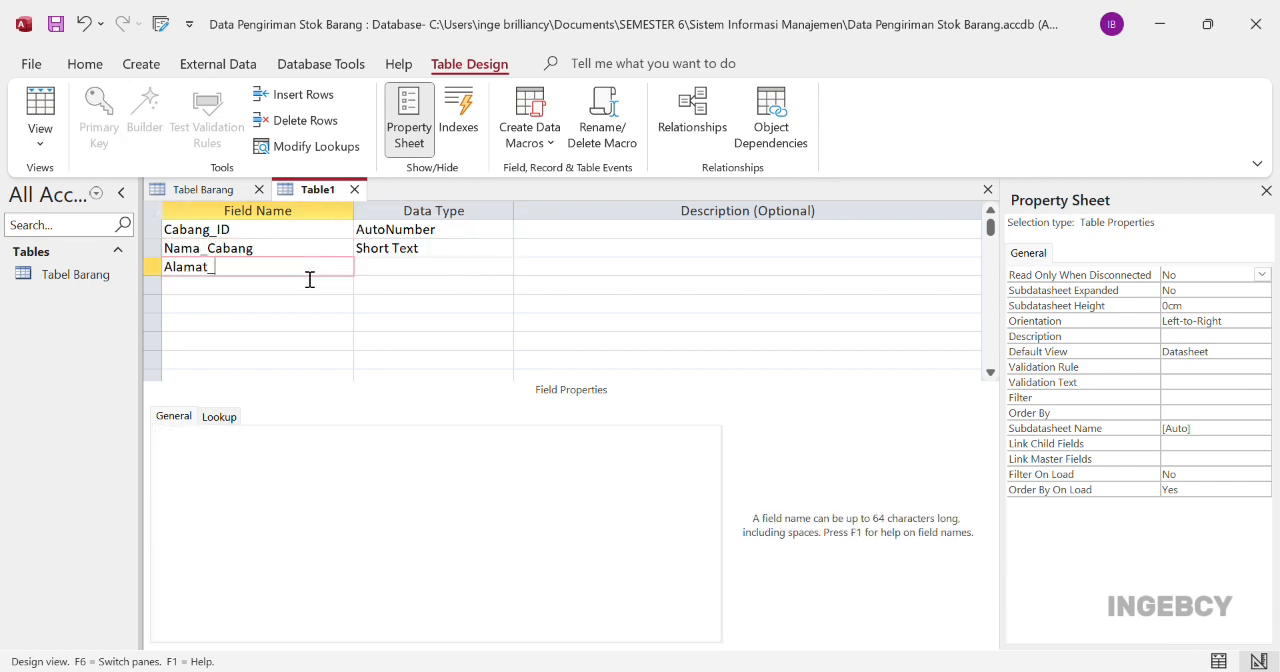
{"action": "key", "text": "Tab"}
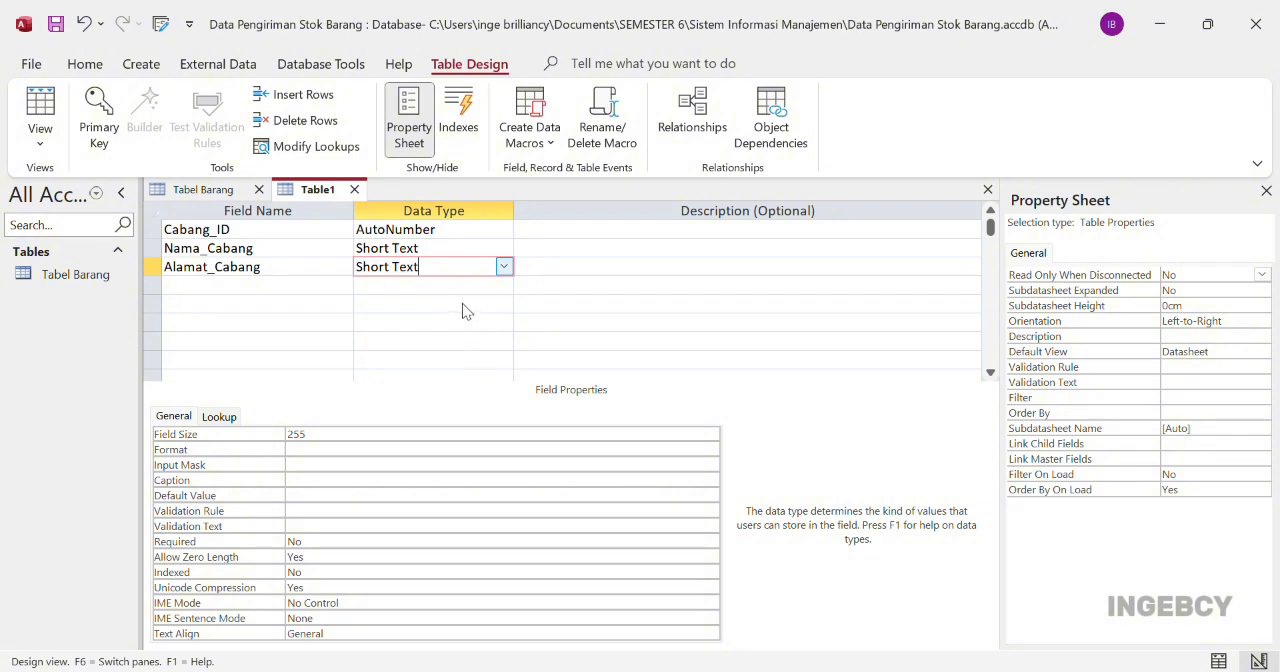
{"action": "type", "text": "l"}
Add a Kontak_Cabang field below Alamat_Cabang with the Number data type
{"action": "left_click", "coordinate": [278, 290]}
{"action": "type", "text": "Kontak"}
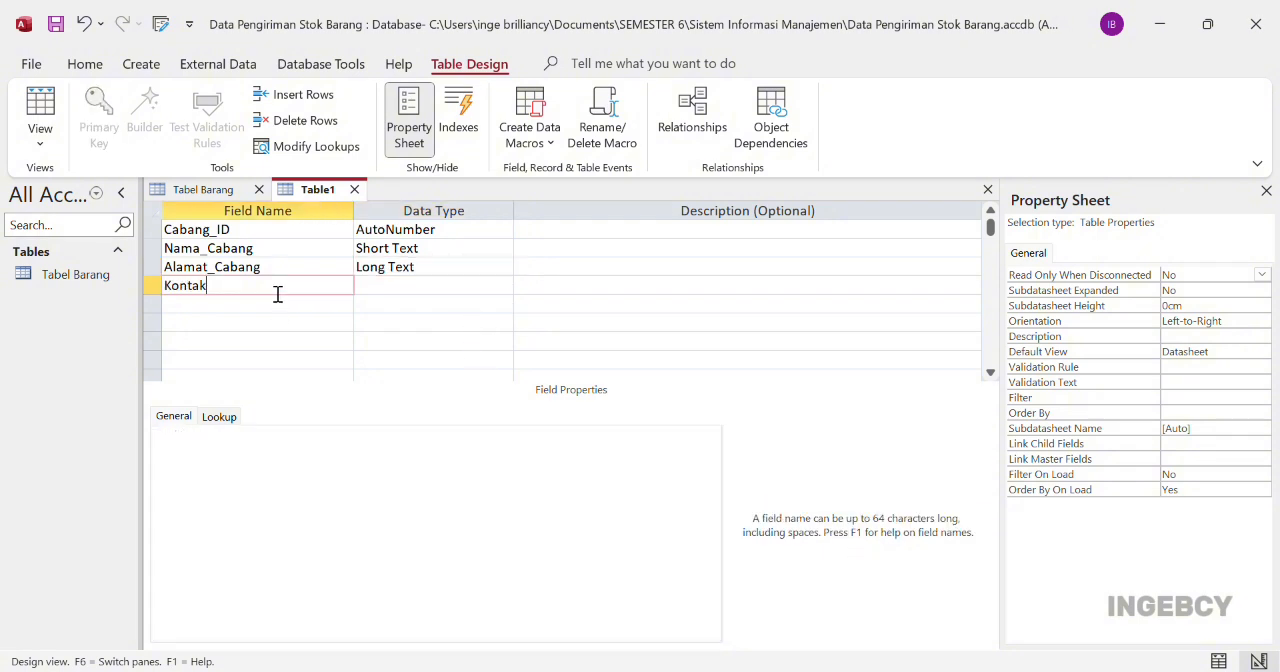
{"action": "type", "text": "_Cabang"}
{"action": "key", "text": "Tab"}
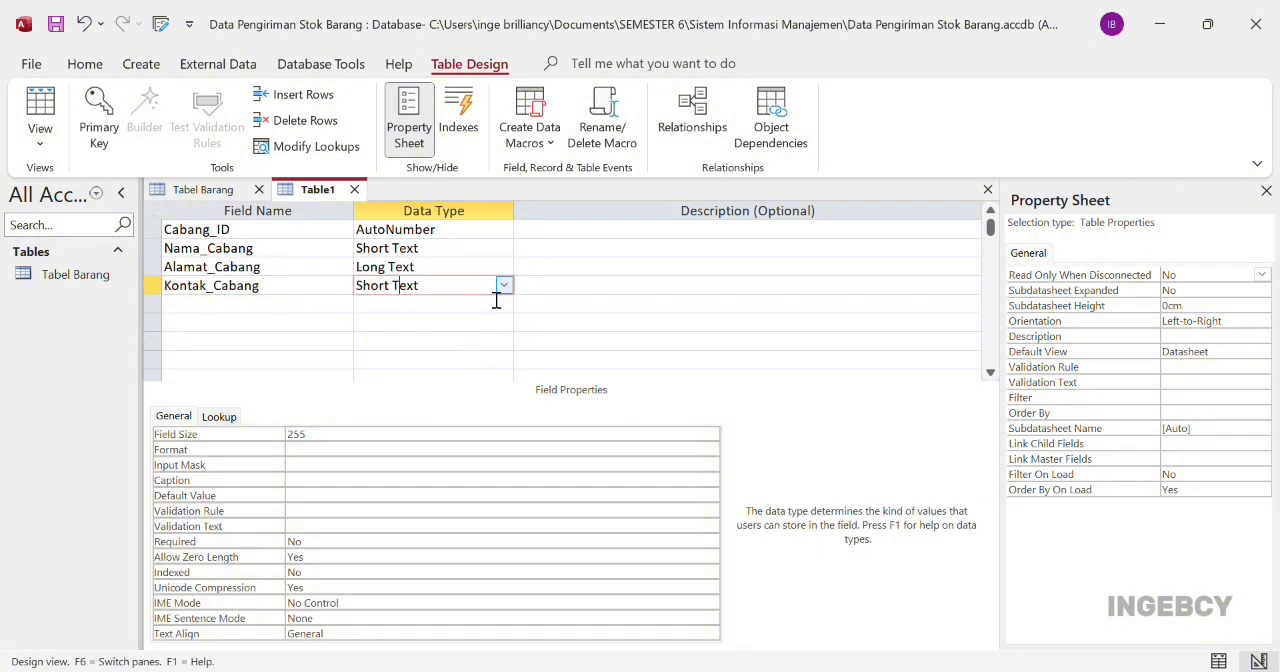
{"action": "type", "text": "n"}
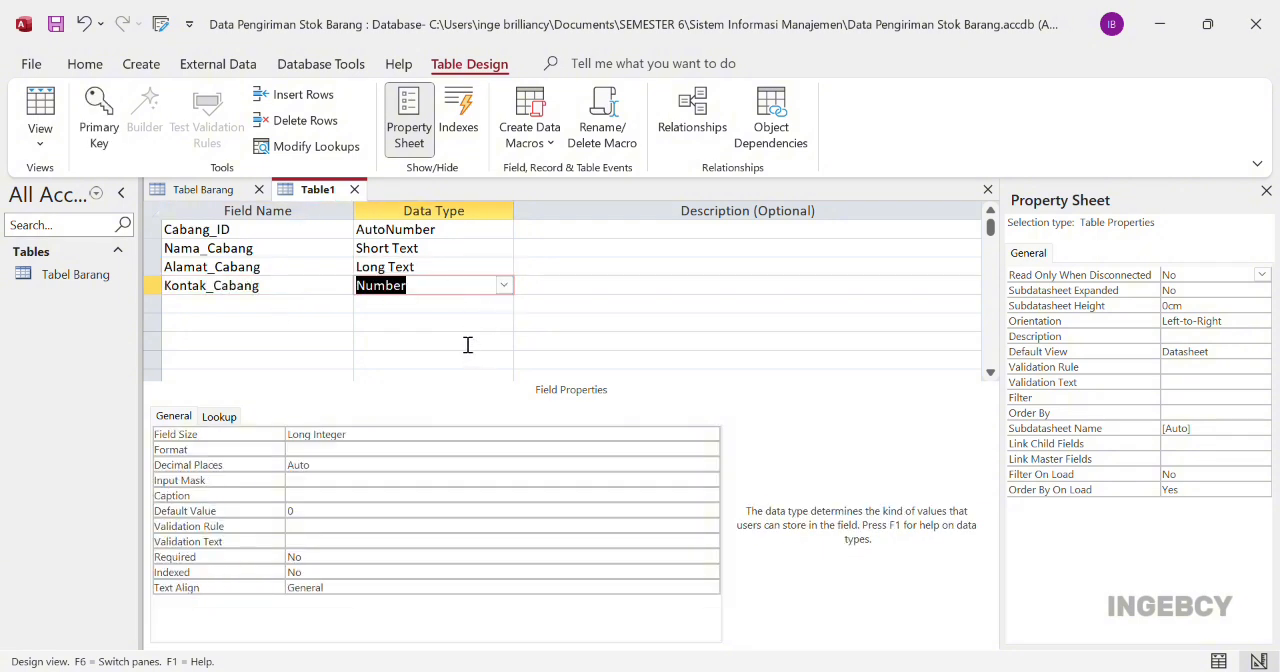
Make Cabang_ID the primary key and switch to Datasheet View, saving the table as Tabel Toko Cabang
{"action": "left_click", "coordinate": [148, 233]}
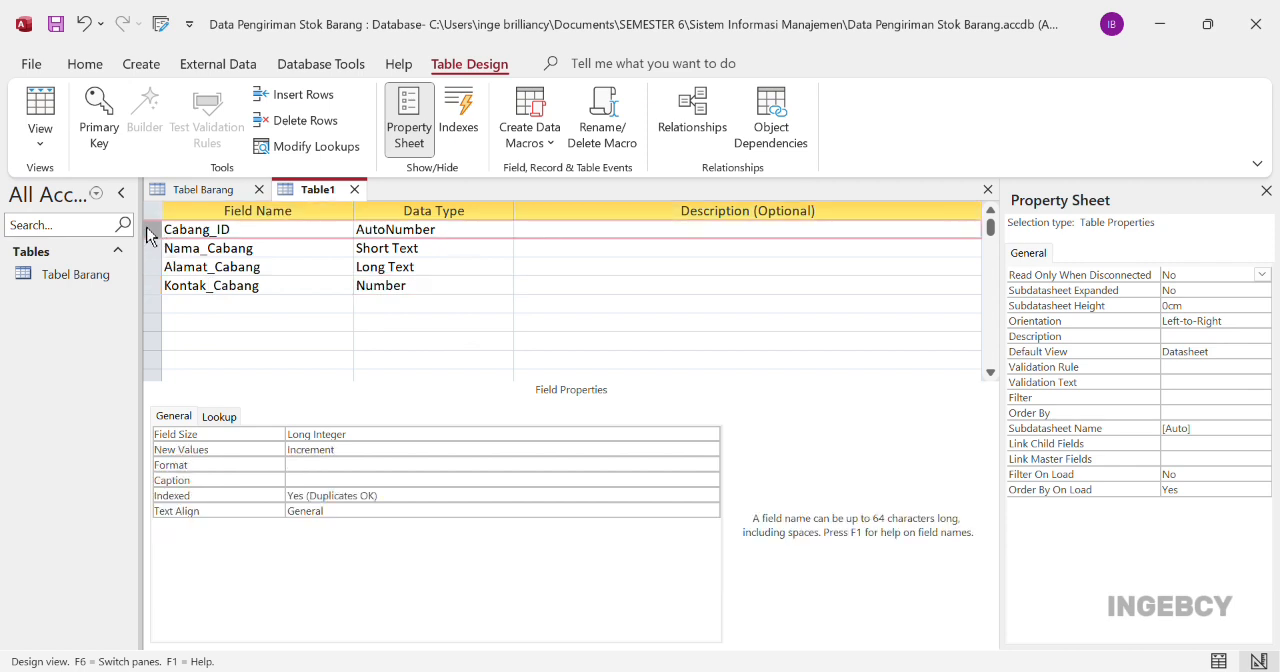
{"action": "left_click", "coordinate": [95, 120]}
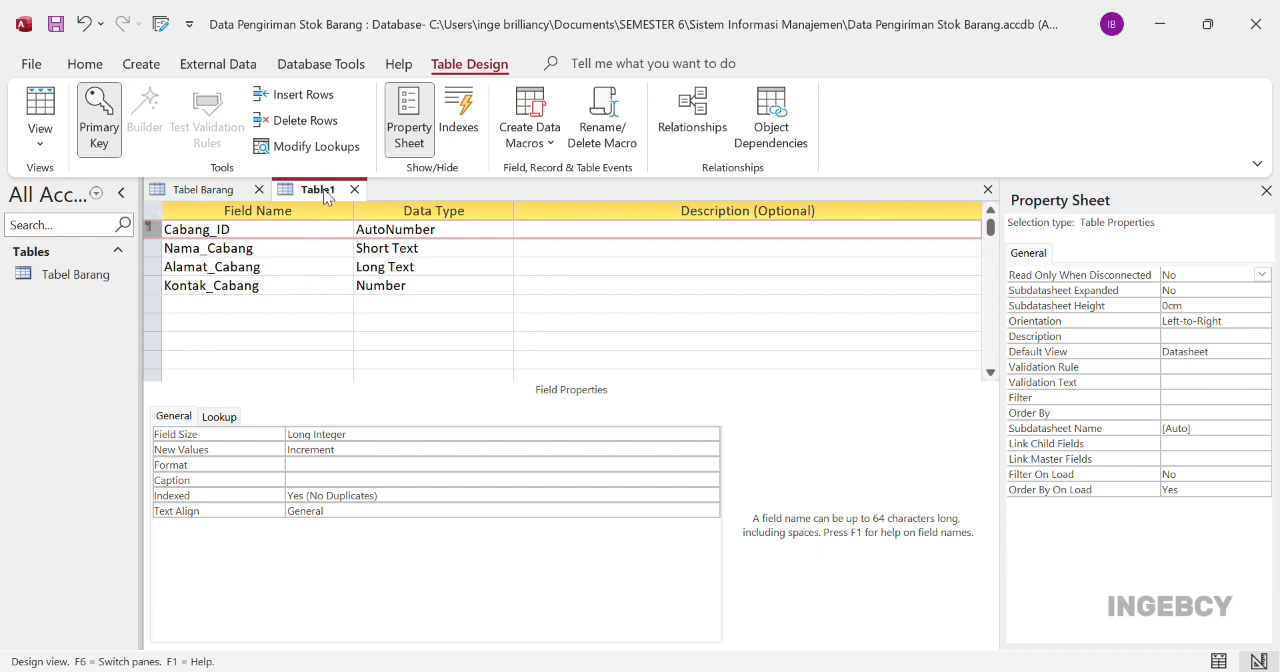
{"action": "right_click", "coordinate": [291, 191]}
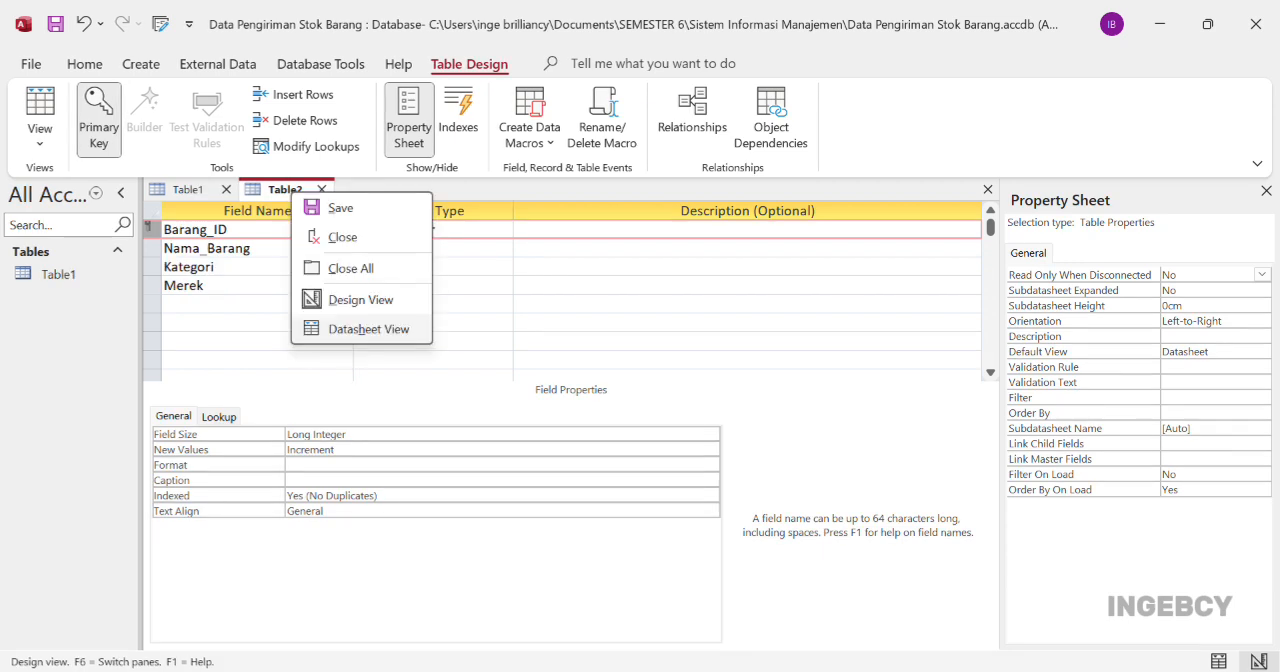
{"action": "left_click", "coordinate": [368, 328]}
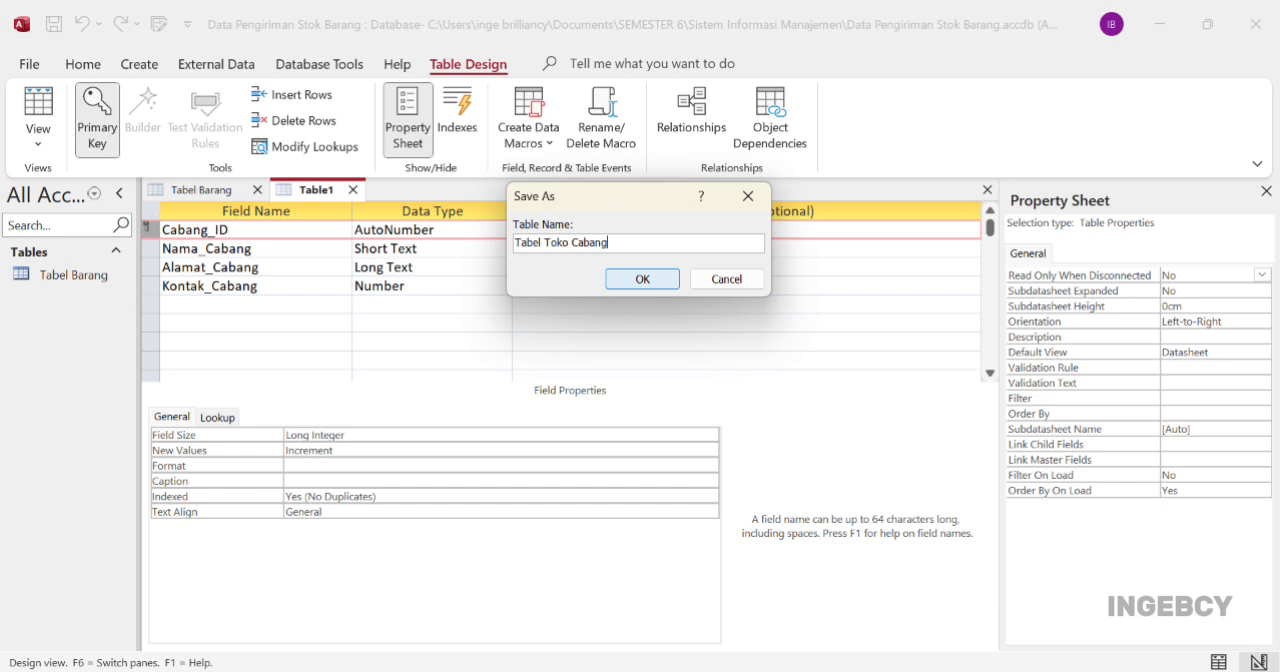
{"action": "key", "text": "Return"}
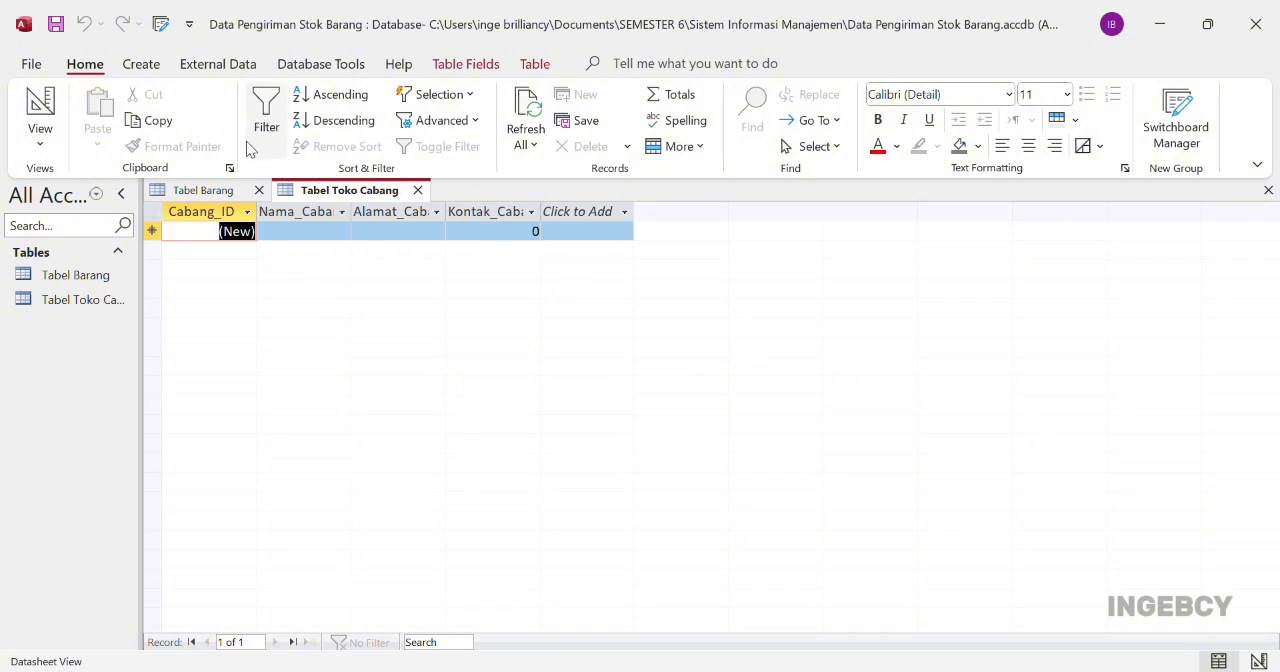
Start a third table in Design View and add a Tanggal_Kirim field with the Date/Time data type
{"action": "left_click", "coordinate": [145, 66]}
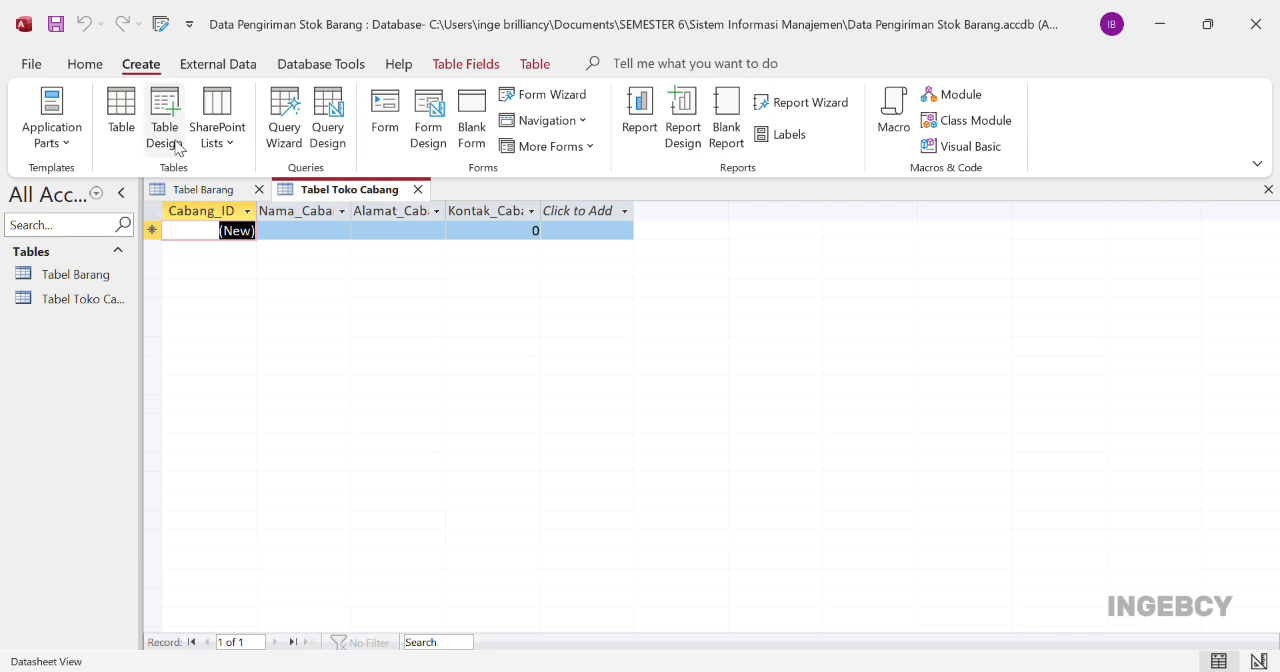
{"action": "left_click", "coordinate": [165, 125]}
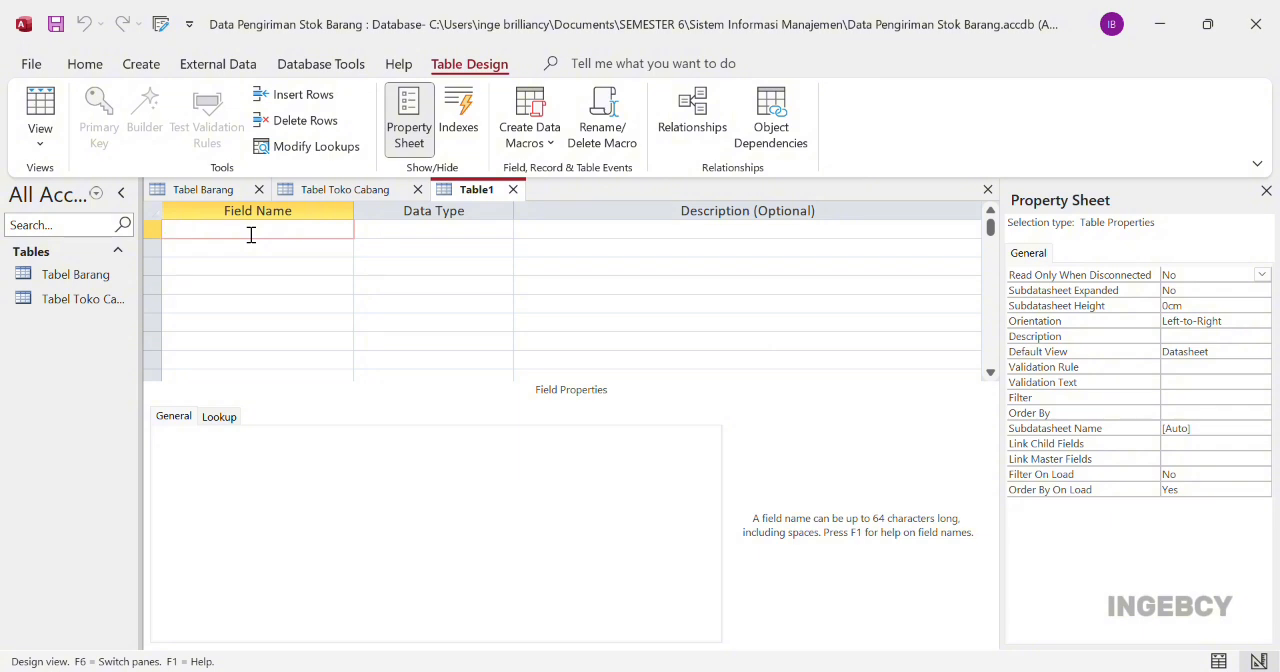
{"action": "type", "text": "Tanggal_Kirim"}
{"action": "left_click", "coordinate": [360, 240]}
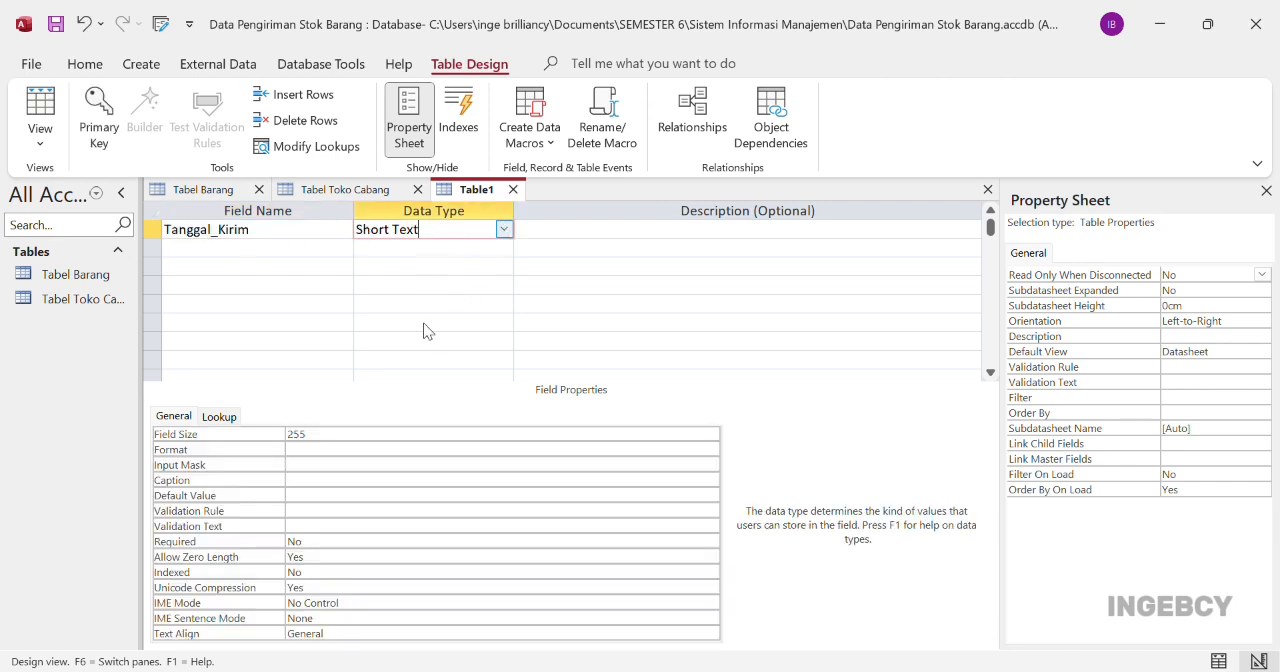
{"action": "type", "text": "Date/Time"}
Add Cabang_ID and Barang_ID fields below Tanggal_Kirim, both with the Number data type
{"action": "left_click", "coordinate": [309, 260]}
{"action": "type", "text": "Cabang_ID"}
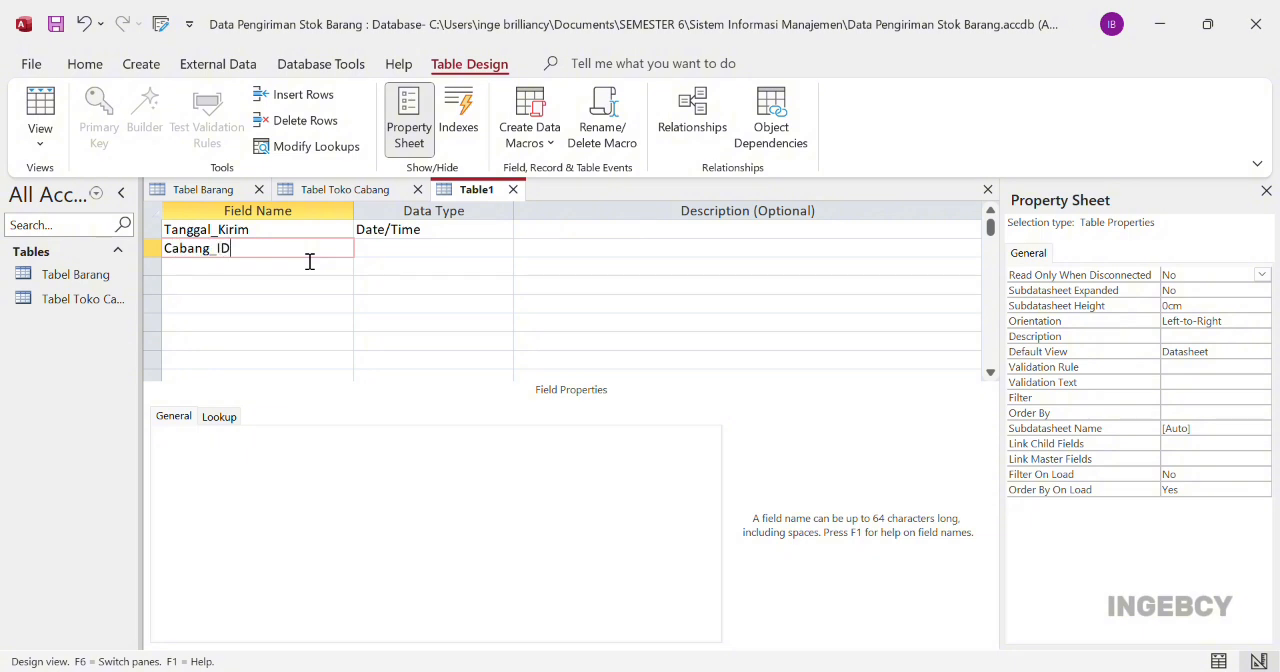
{"action": "left_click", "coordinate": [486, 257]}
{"action": "left_click", "coordinate": [505, 249]}
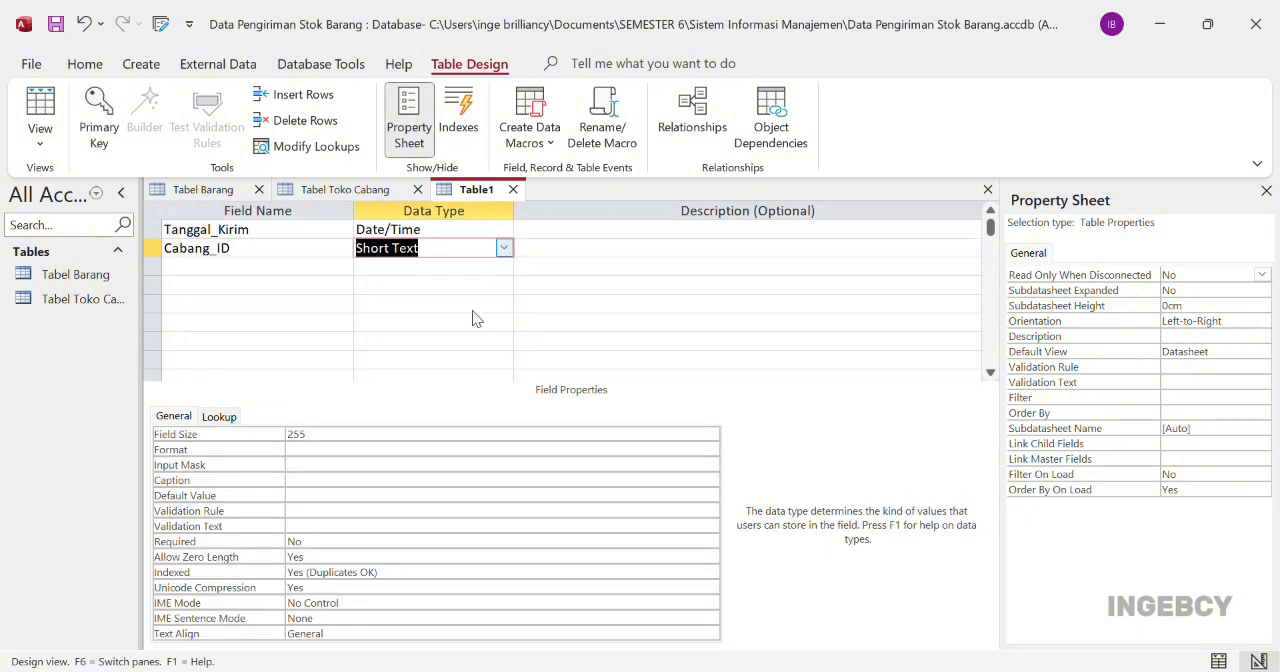
{"action": "left_click", "coordinate": [472, 308]}
{"action": "left_click", "coordinate": [312, 272]}
{"action": "type", "text": "Barang_ID"}
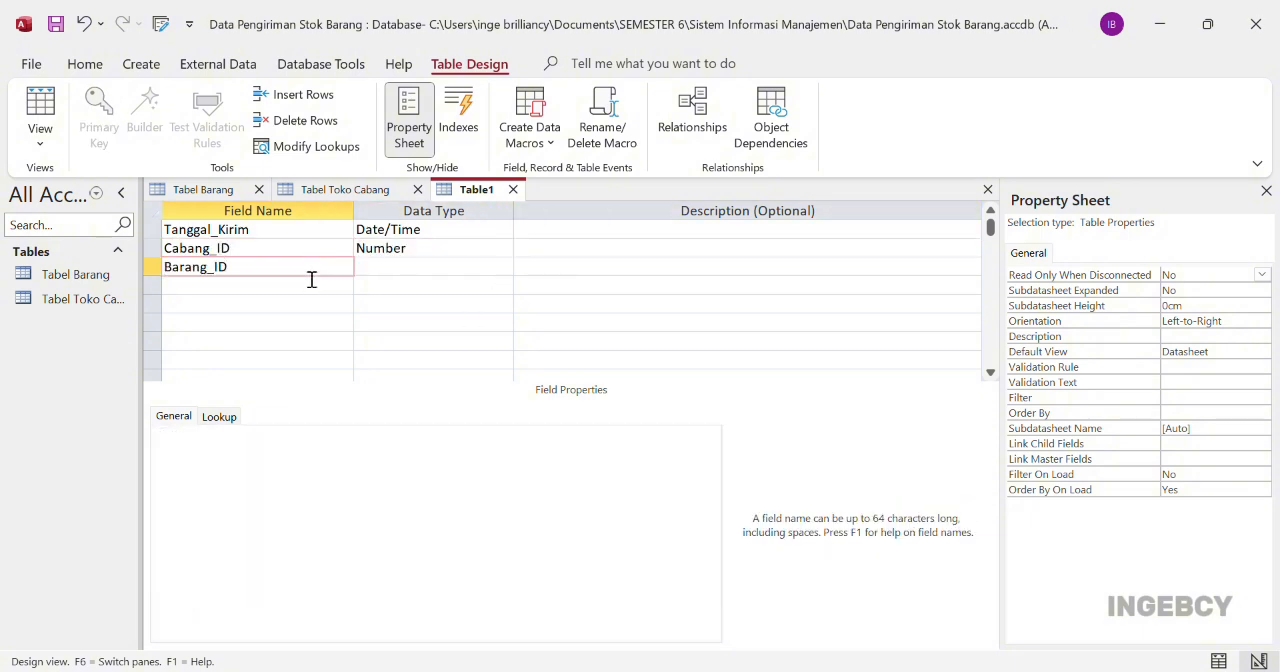
{"action": "key", "text": "Tab"}
{"action": "type", "text": "n"}
Add a Jumlah_Kirim field below Barang_ID with the Number data type
{"action": "left_click", "coordinate": [298, 294]}
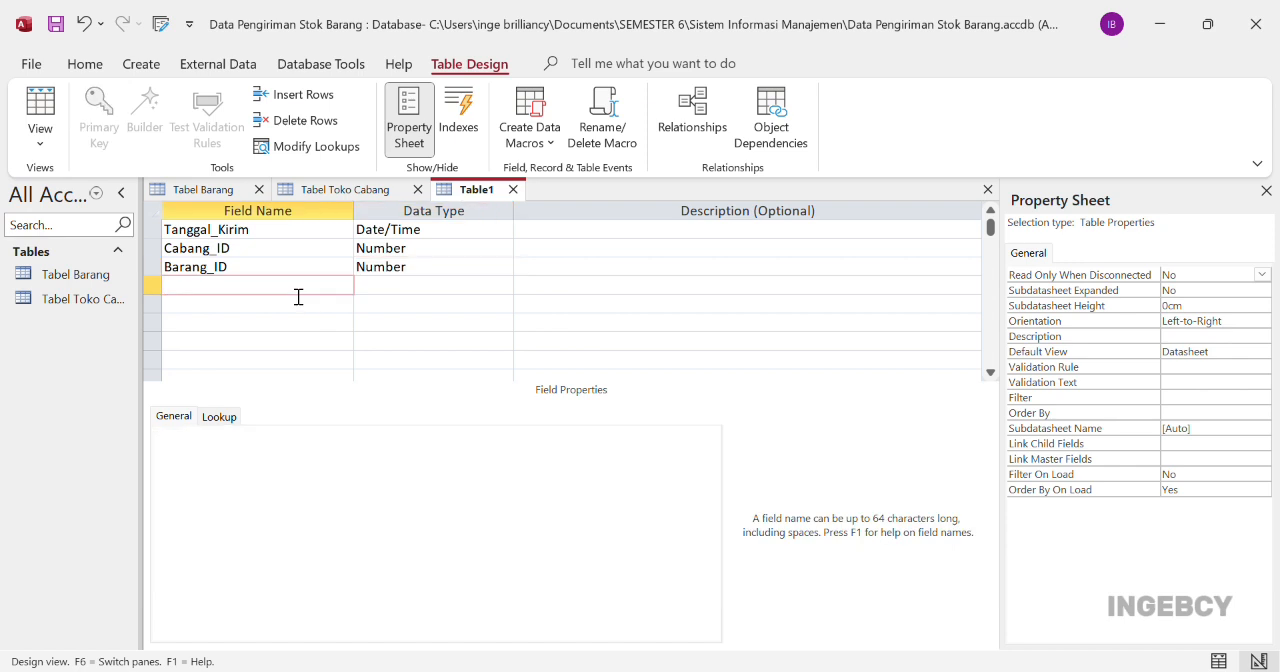
{"action": "type", "text": "Jumlah_Kirim"}
{"action": "left_click", "coordinate": [501, 285]}
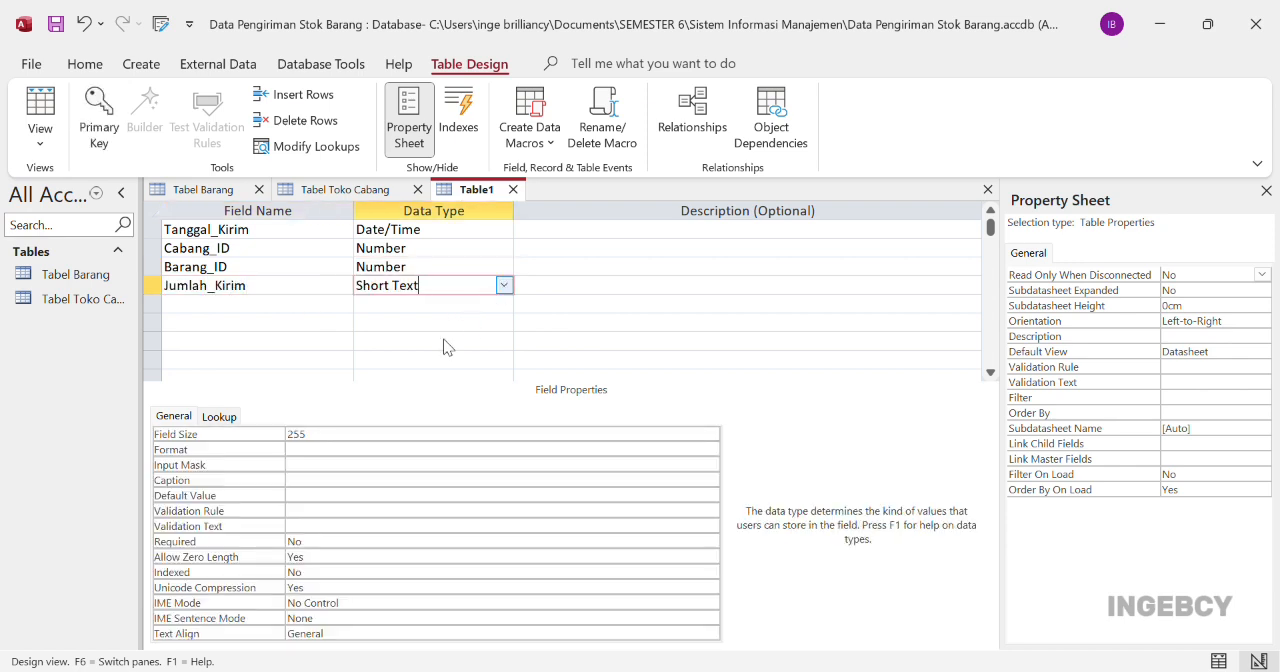
{"action": "type", "text": "n"}
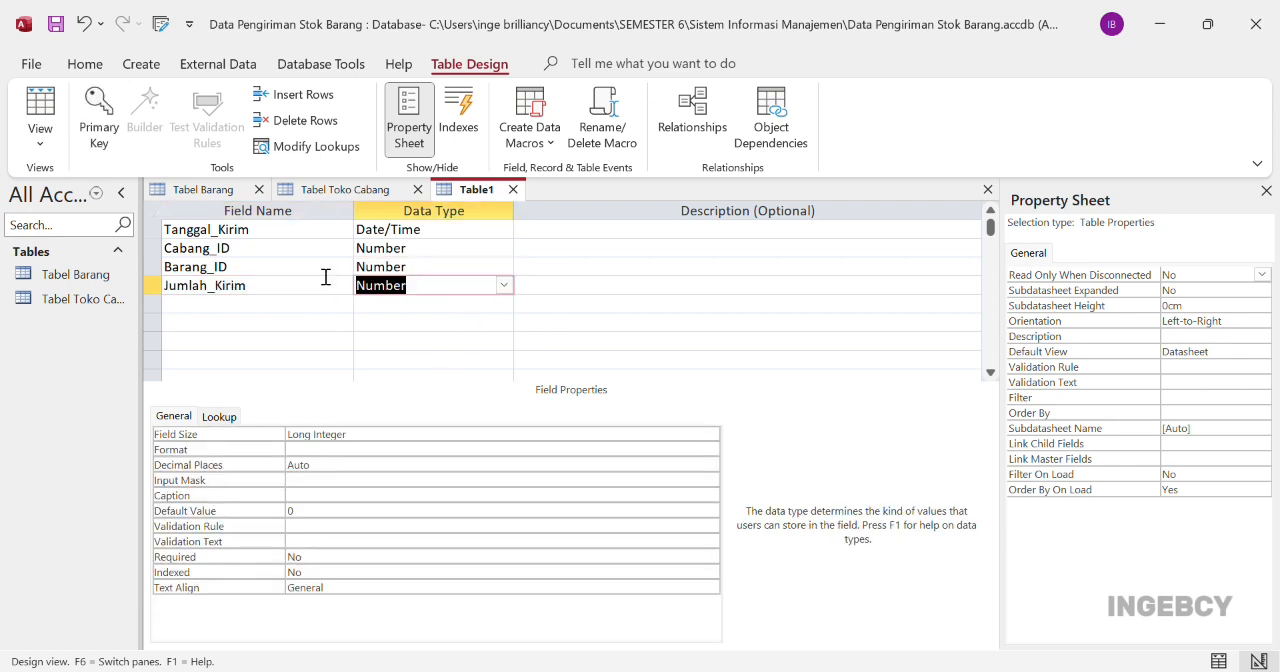
Make Tanggal_Kirim the primary key and switch to Datasheet View, saving the table as Tabel Pengiriman Barang
{"action": "left_click", "coordinate": [152, 230]}
{"action": "left_click", "coordinate": [106, 126]}
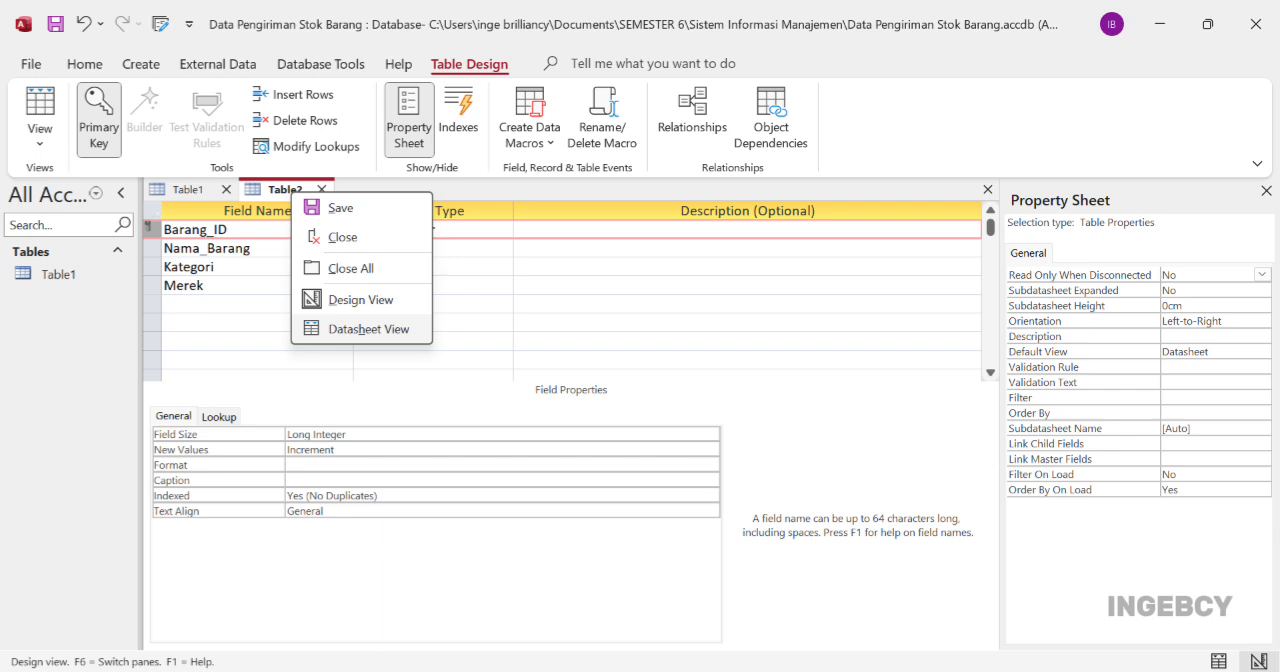
{"action": "left_click", "coordinate": [369, 328]}
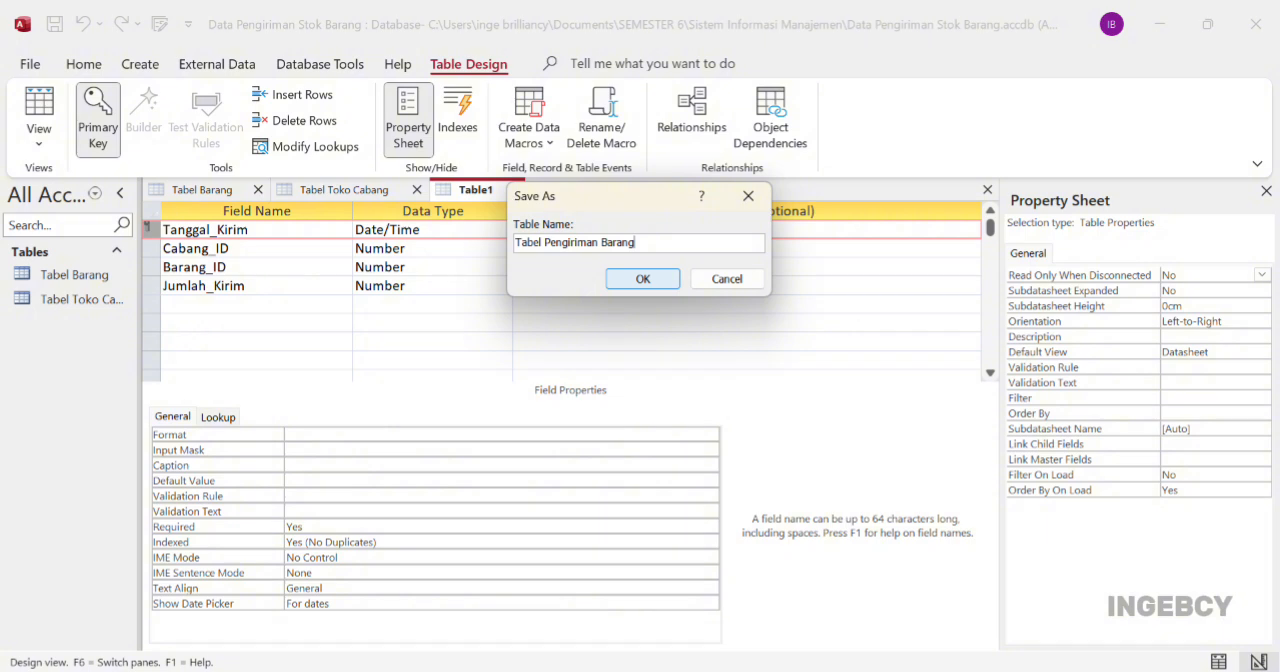
{"action": "key", "text": "Return"}
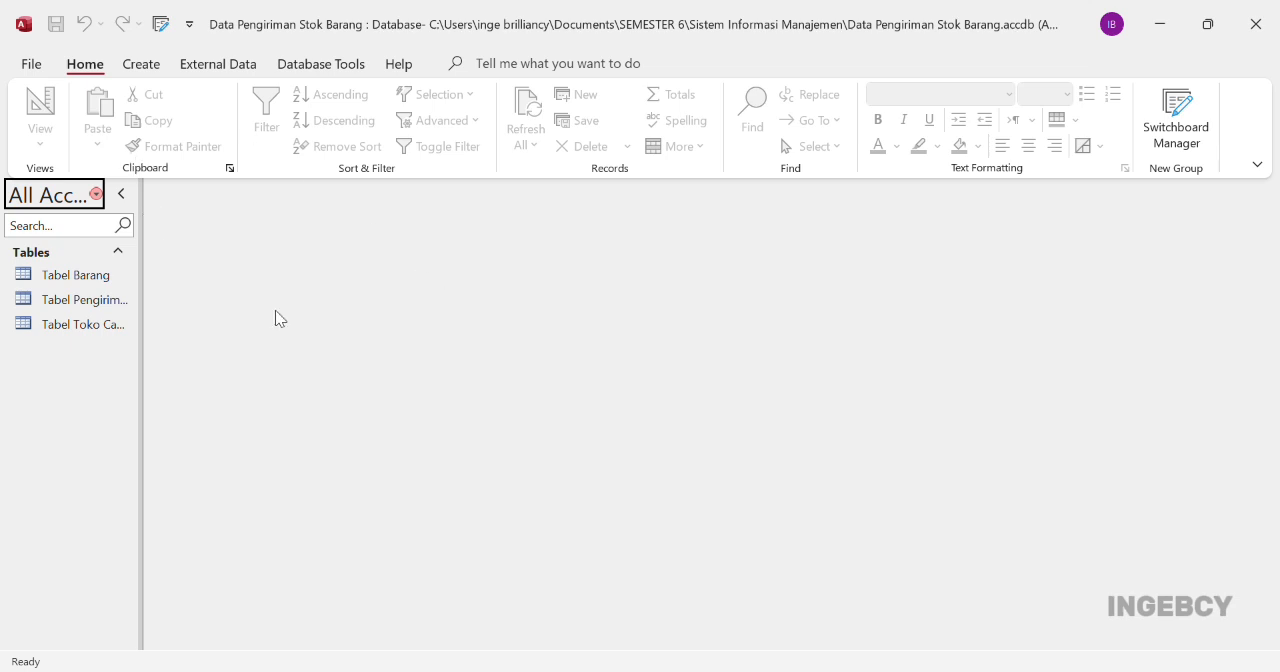
Open the Relationships window and add Tabel Barang, Tabel Pengiriman Barang and Tabel Toko Cabang to the layout
{"action": "left_click", "coordinate": [318, 64]}
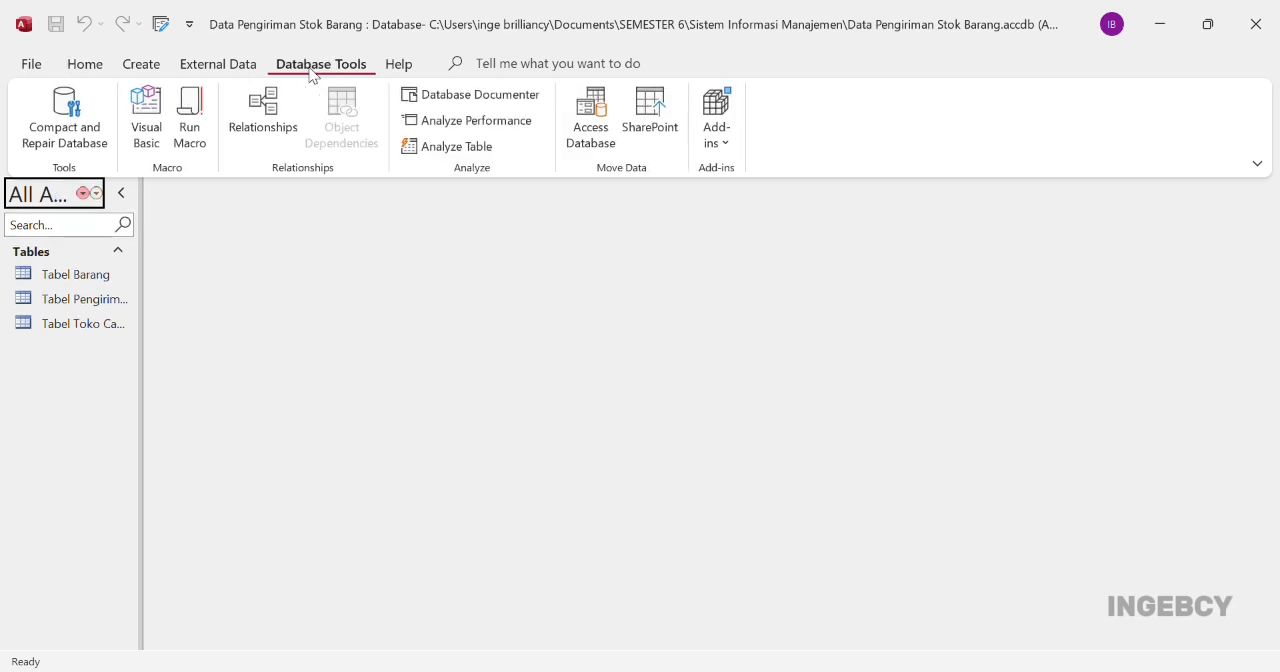
{"action": "left_click", "coordinate": [272, 145]}
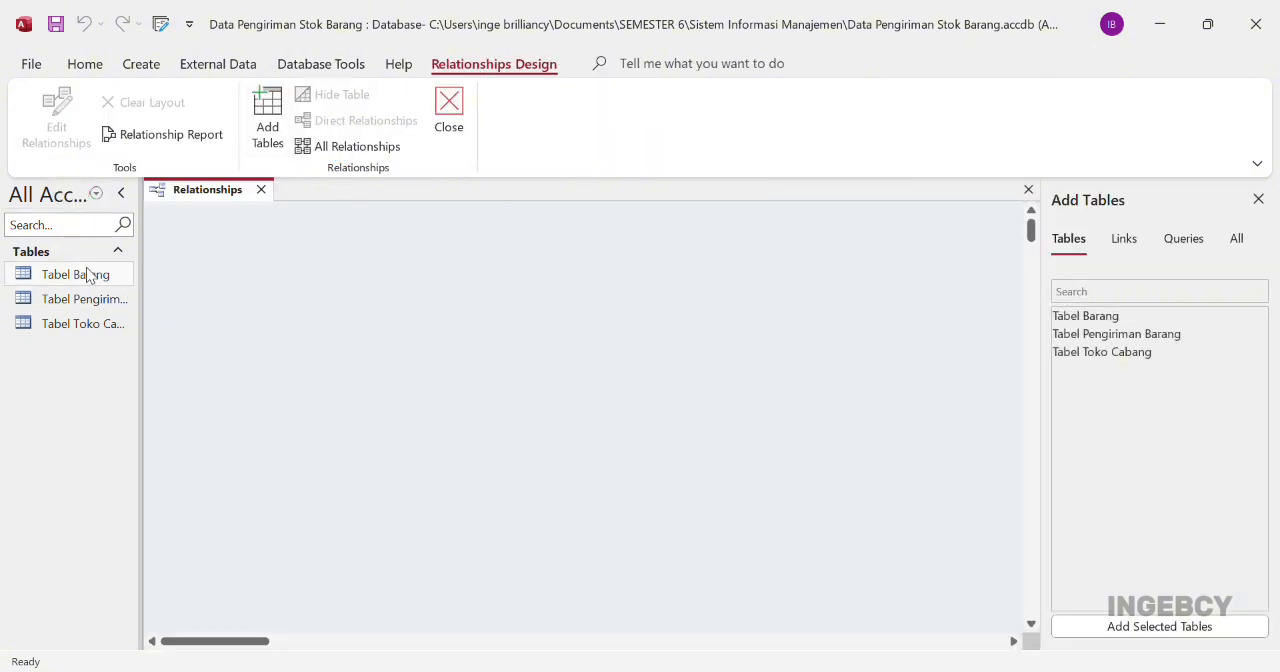
{"action": "left_click_drag", "start_coordinate": [88, 277], "coordinate": [288, 294]}
{"action": "left_click_drag", "start_coordinate": [100, 303], "coordinate": [526, 391]}
{"action": "left_click_drag", "start_coordinate": [57, 326], "coordinate": [812, 293]}
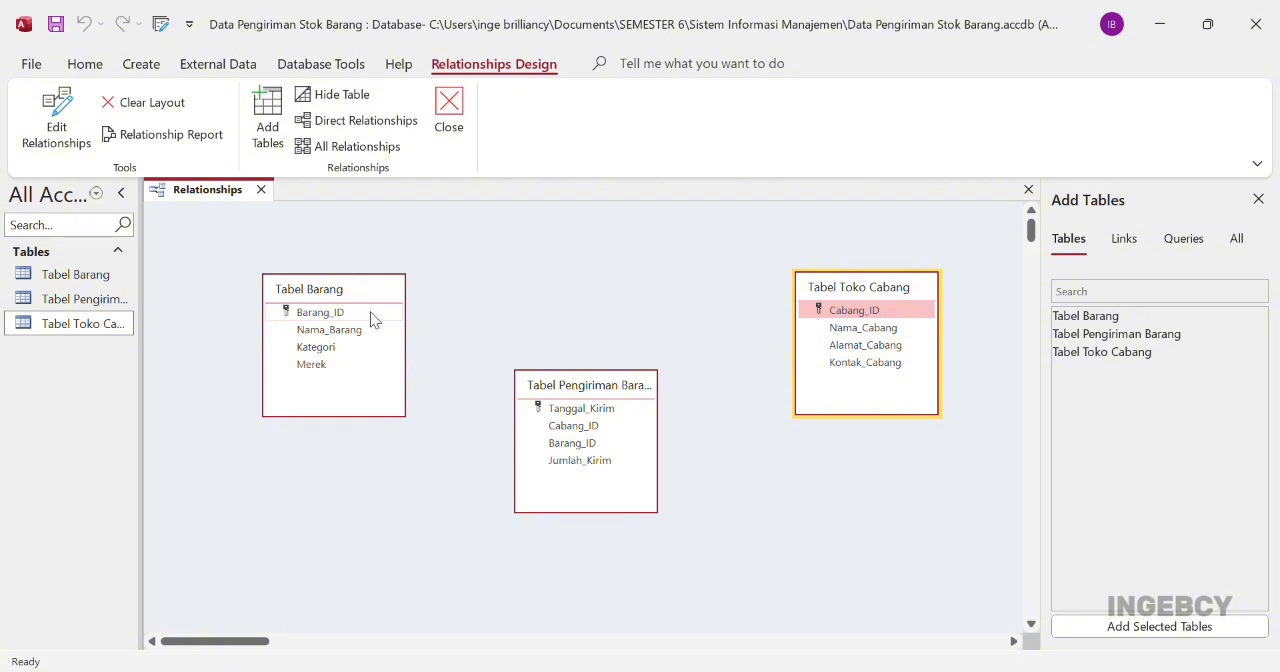
Relate Barang_ID in Tabel Barang and Cabang_ID in Tabel Toko Cabang to the matching fields in Tabel Pengiriman Barang
{"action": "left_click_drag", "start_coordinate": [366, 314], "coordinate": [557, 449]}
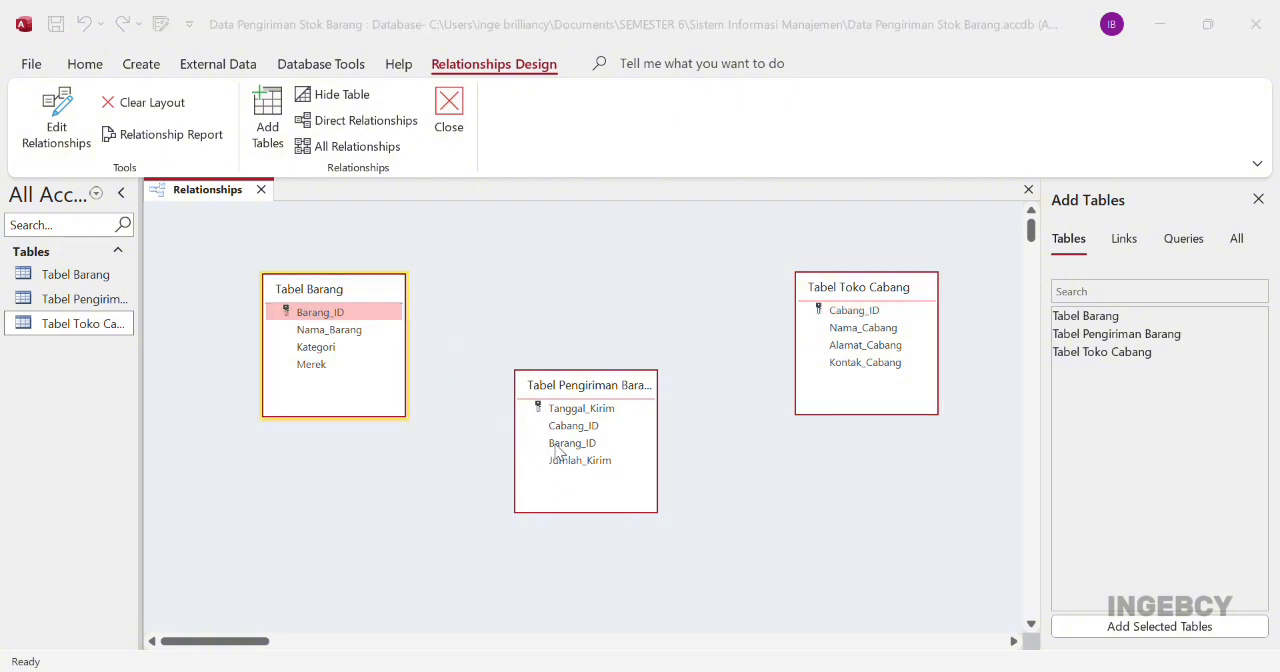
{"action": "left_click", "coordinate": [791, 188]}
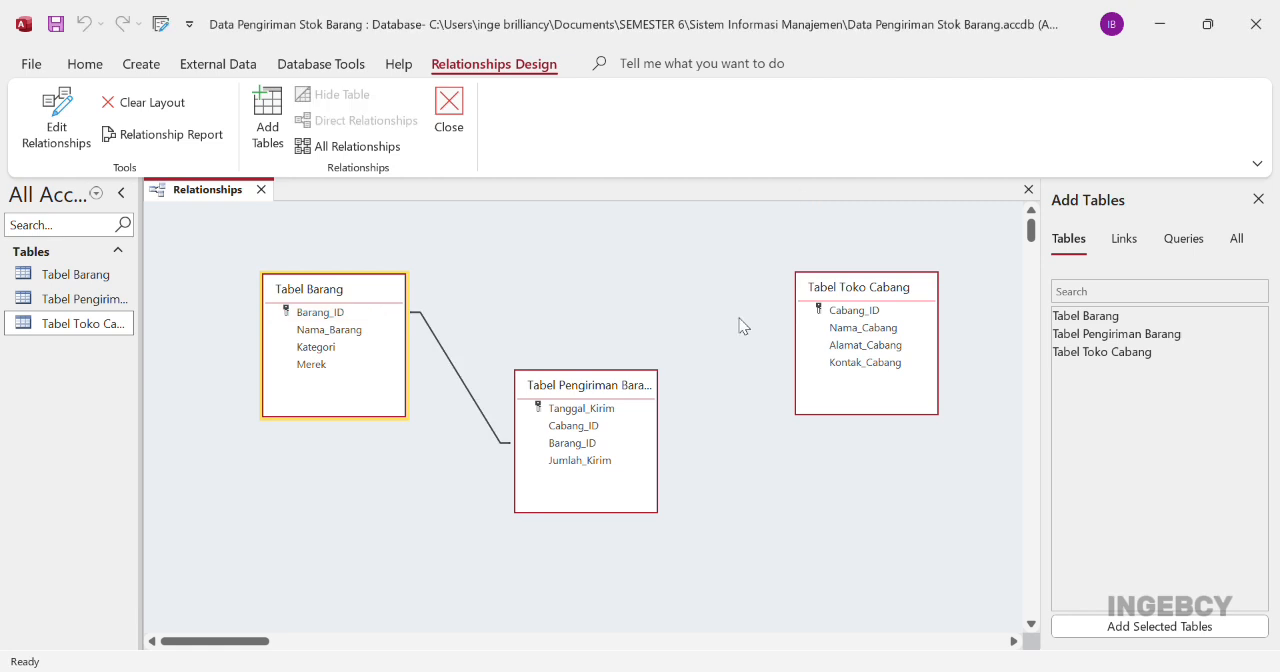
{"action": "left_click_drag", "start_coordinate": [845, 313], "coordinate": [604, 430]}
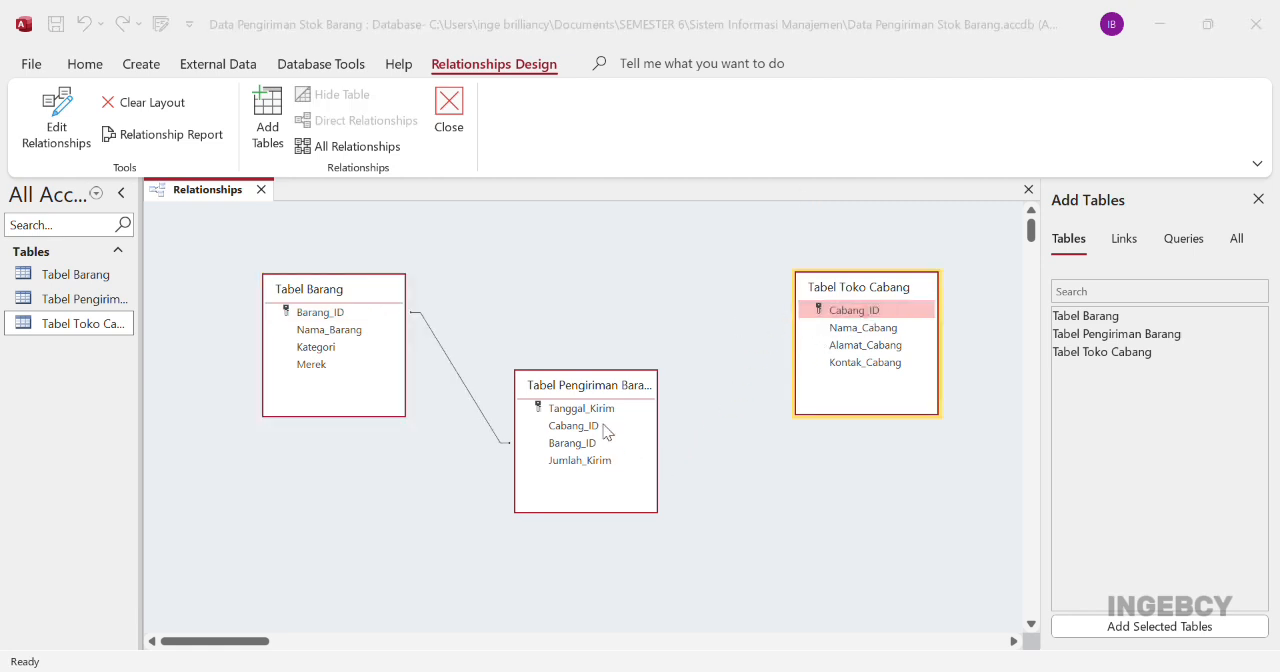
{"action": "left_click", "coordinate": [774, 201]}
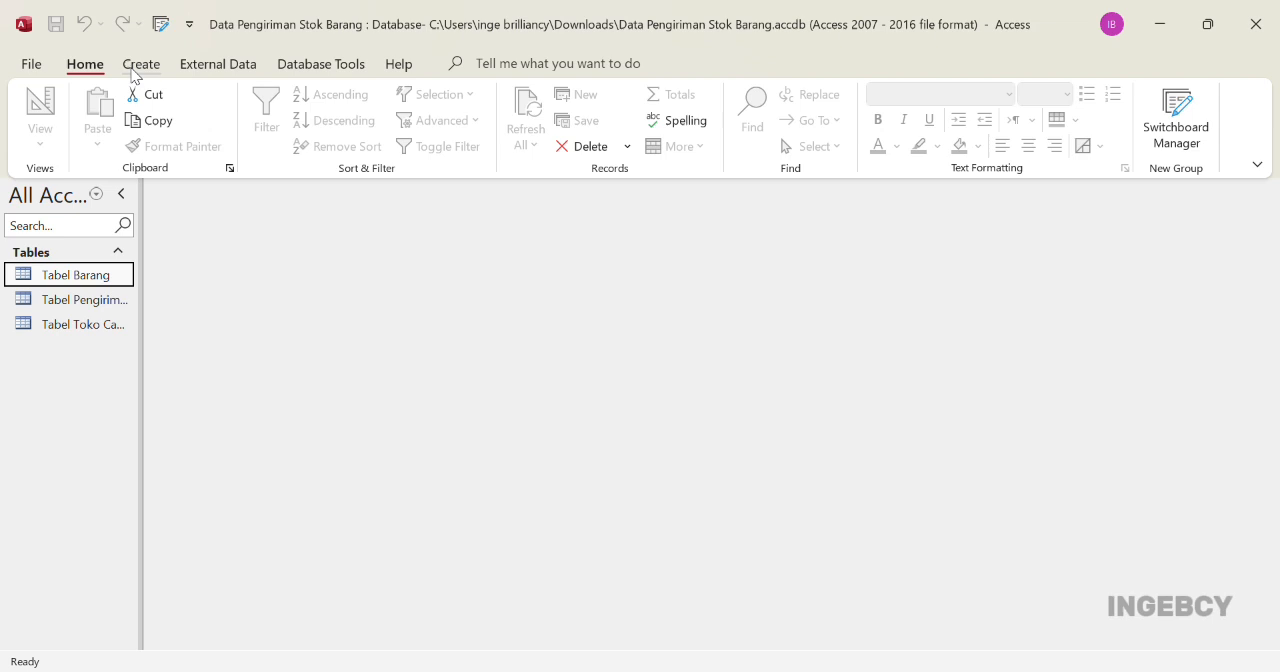
Create a columnar form titled Form Barang with the Form Wizard, using all fields of Tabel Barang
{"action": "left_click", "coordinate": [140, 64]}
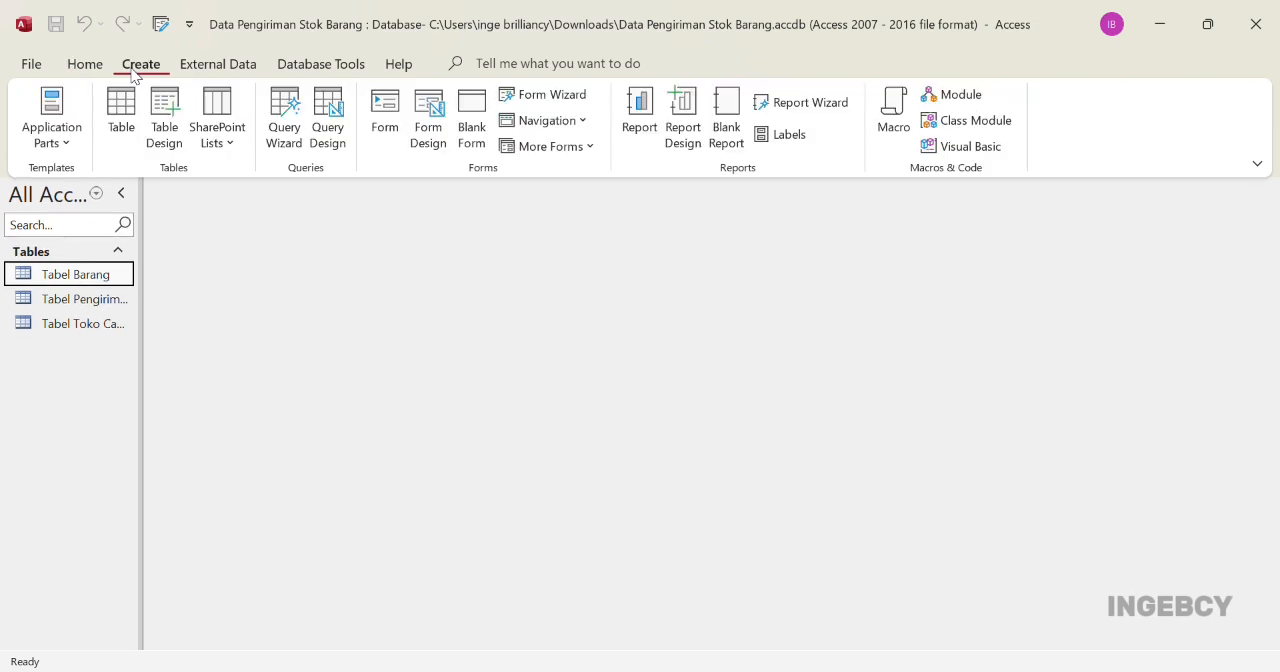
{"action": "left_click", "coordinate": [513, 101]}
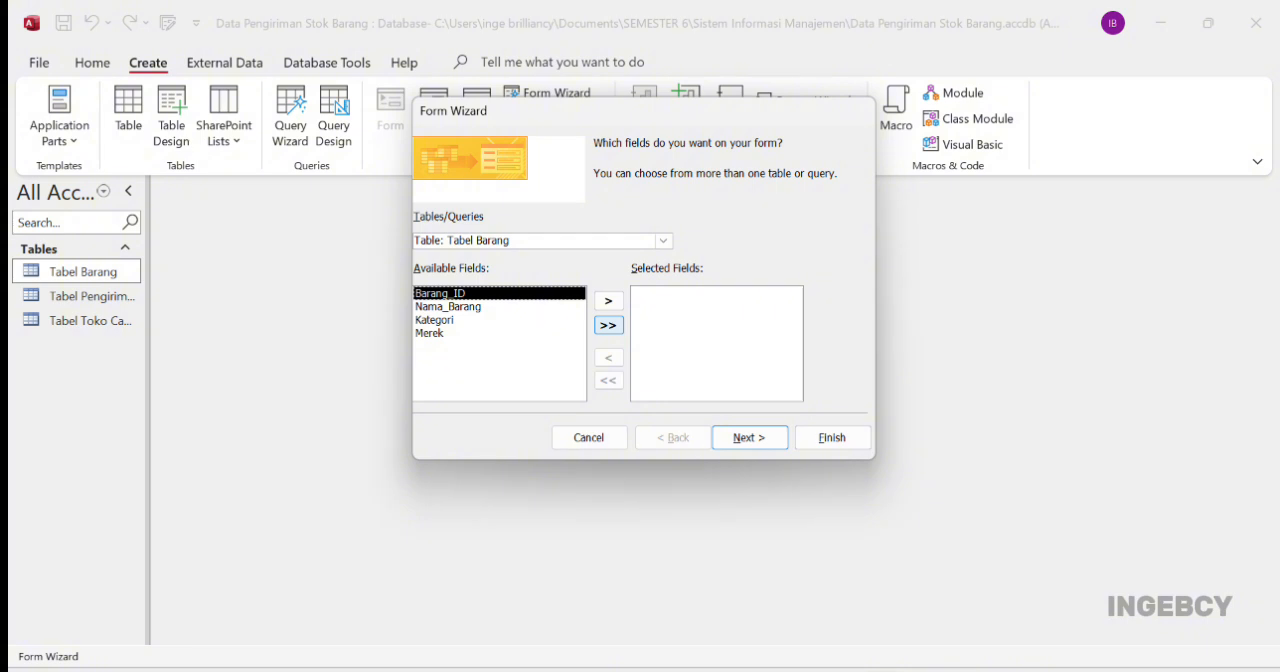
{"action": "left_click", "coordinate": [608, 325]}
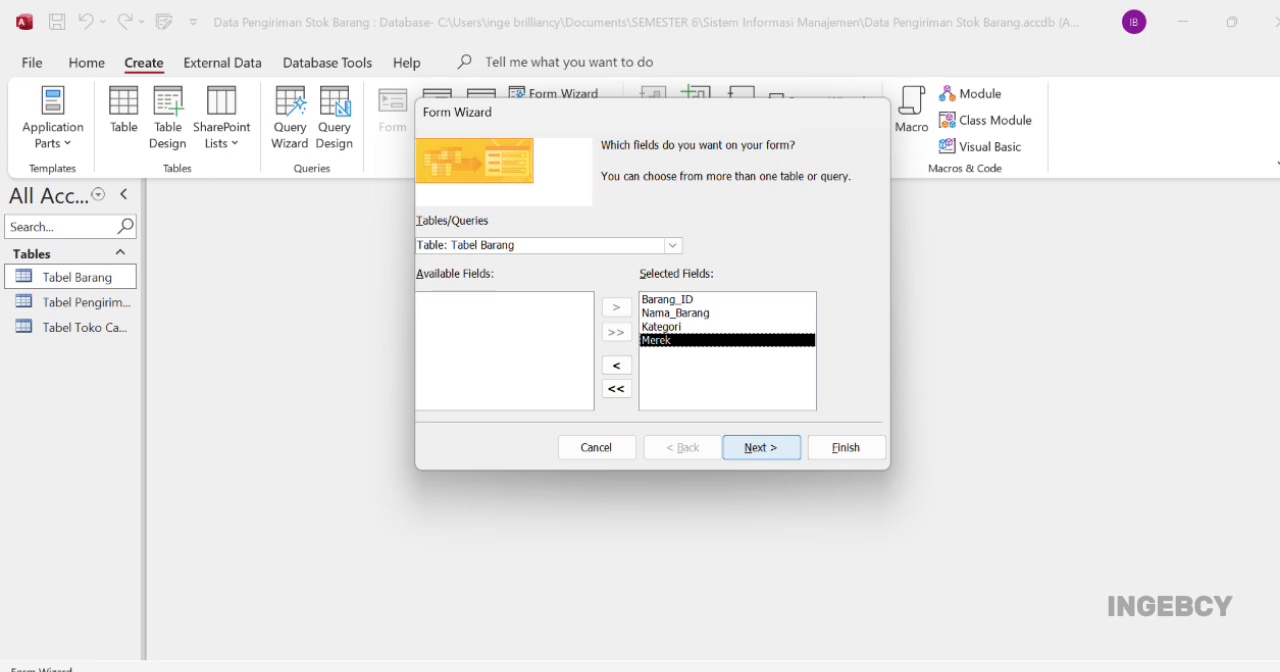
{"action": "key", "text": "Return"}
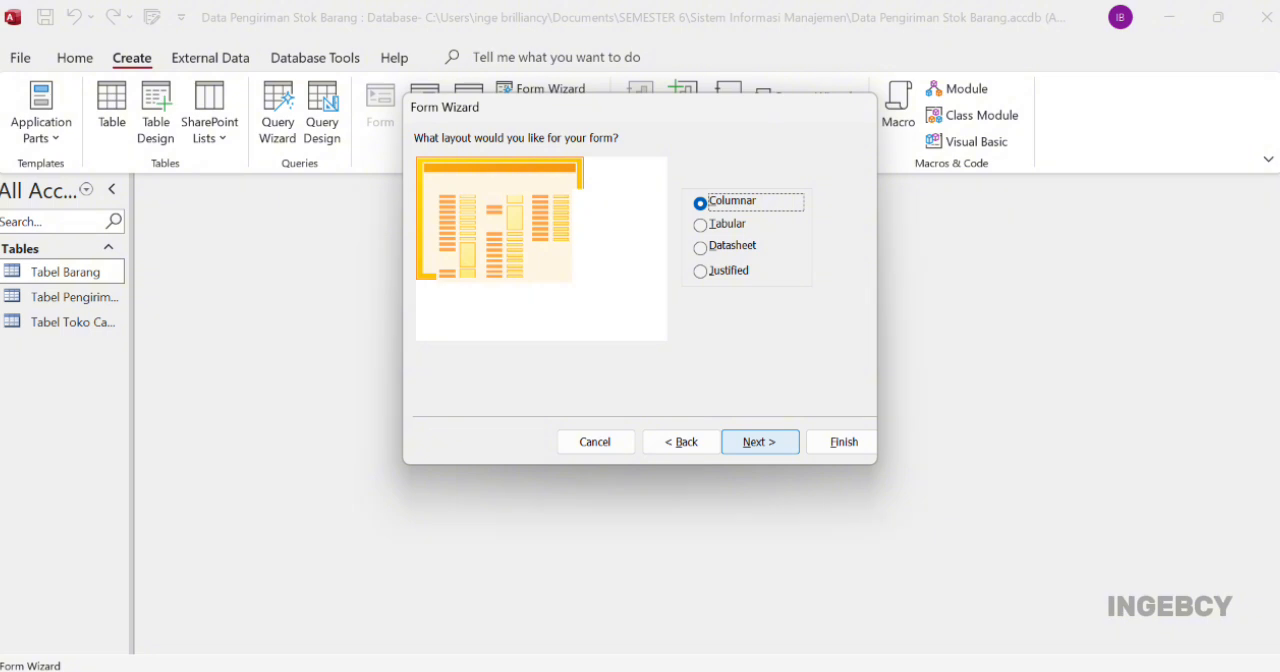
{"action": "key", "text": "Return"}
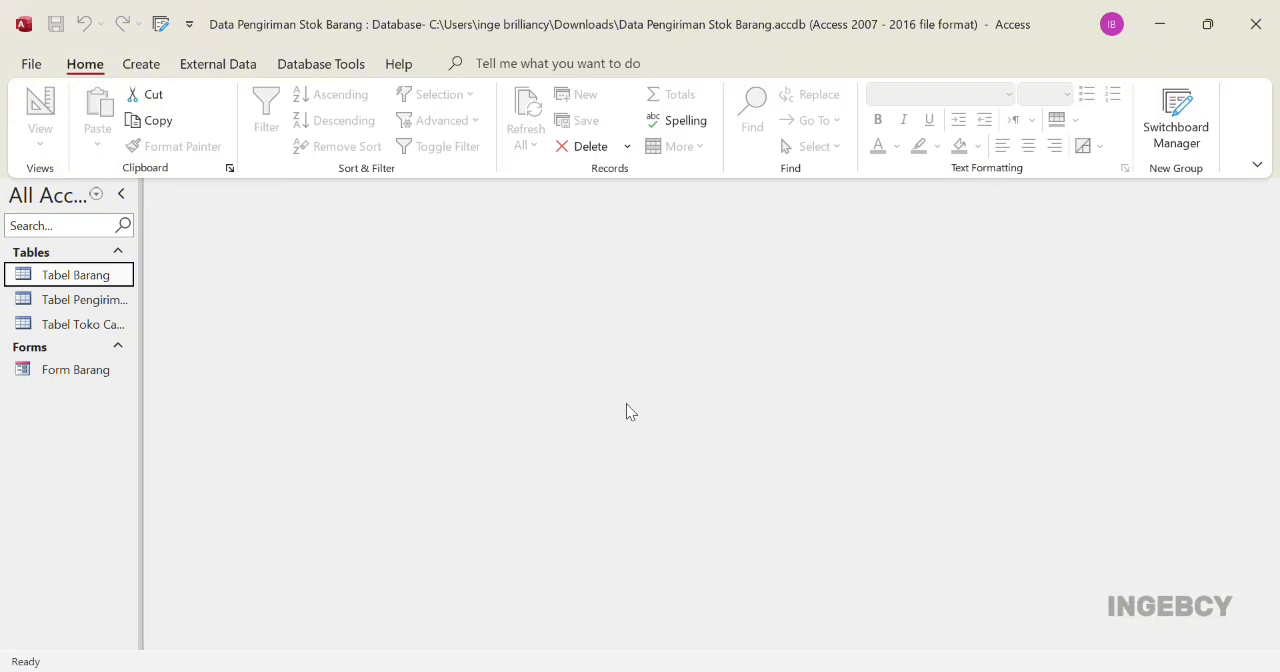
Create Form Toko Cabang from all fields of Tabel Toko Cabang with the Form Wizard, and close its design
{"action": "left_click", "coordinate": [91, 330]}
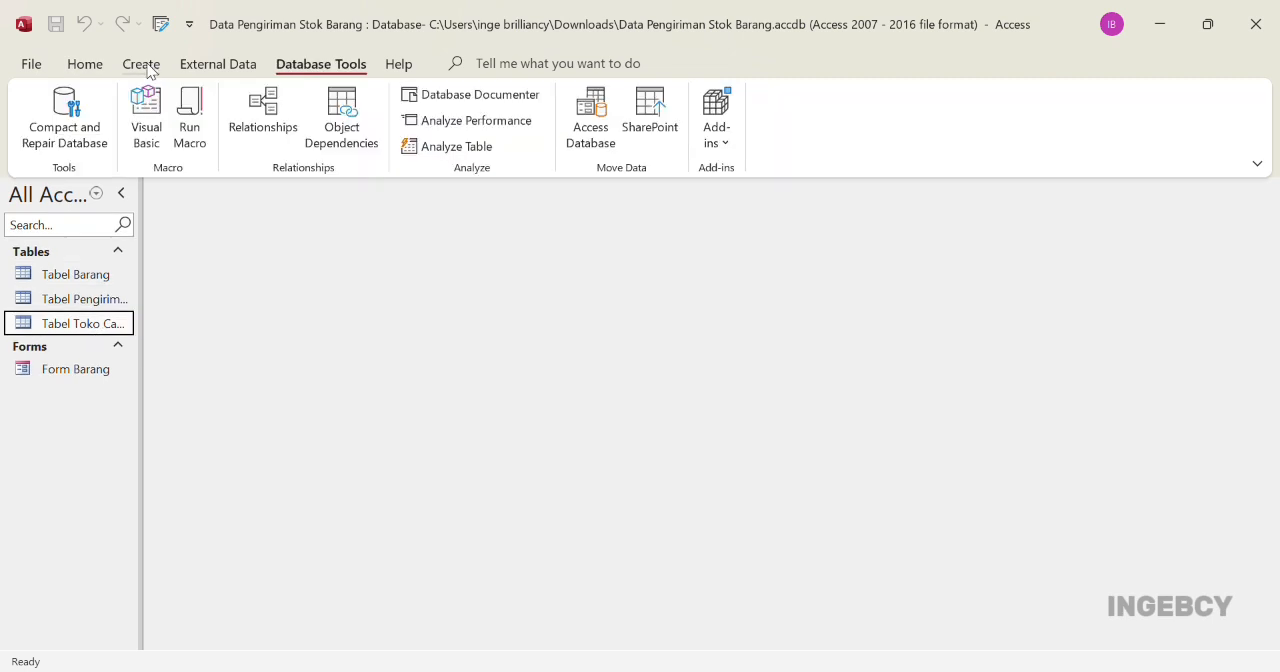
{"action": "left_click", "coordinate": [150, 69]}
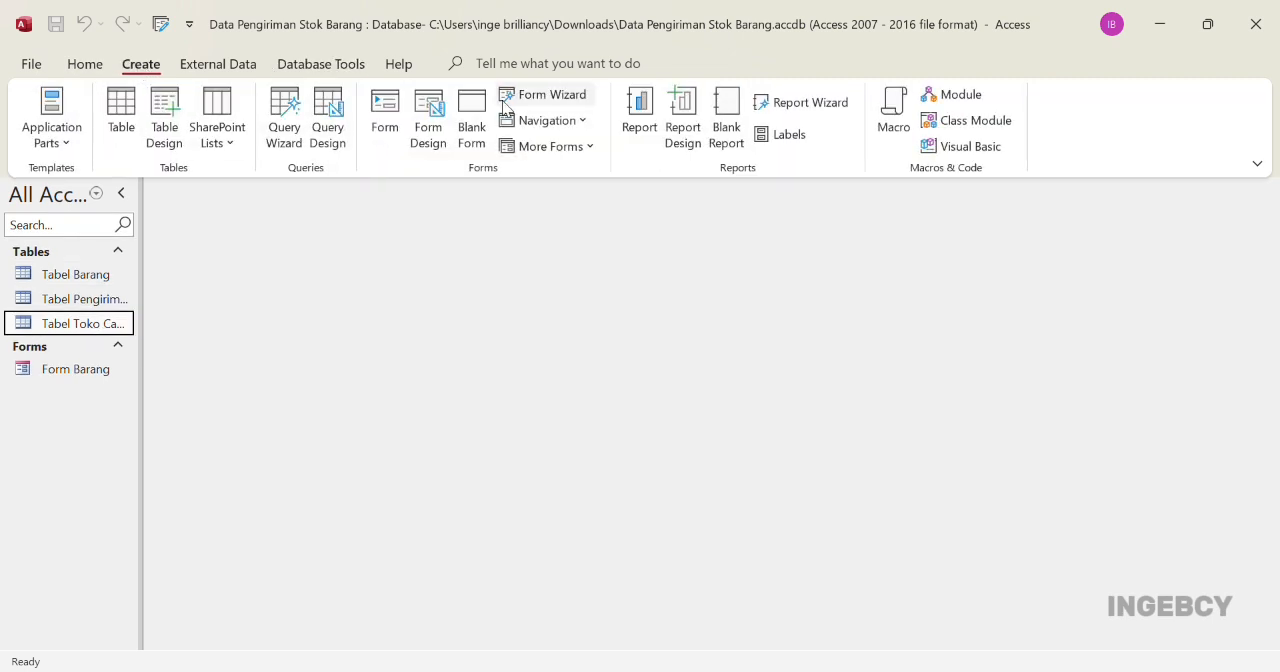
{"action": "left_click", "coordinate": [550, 100]}
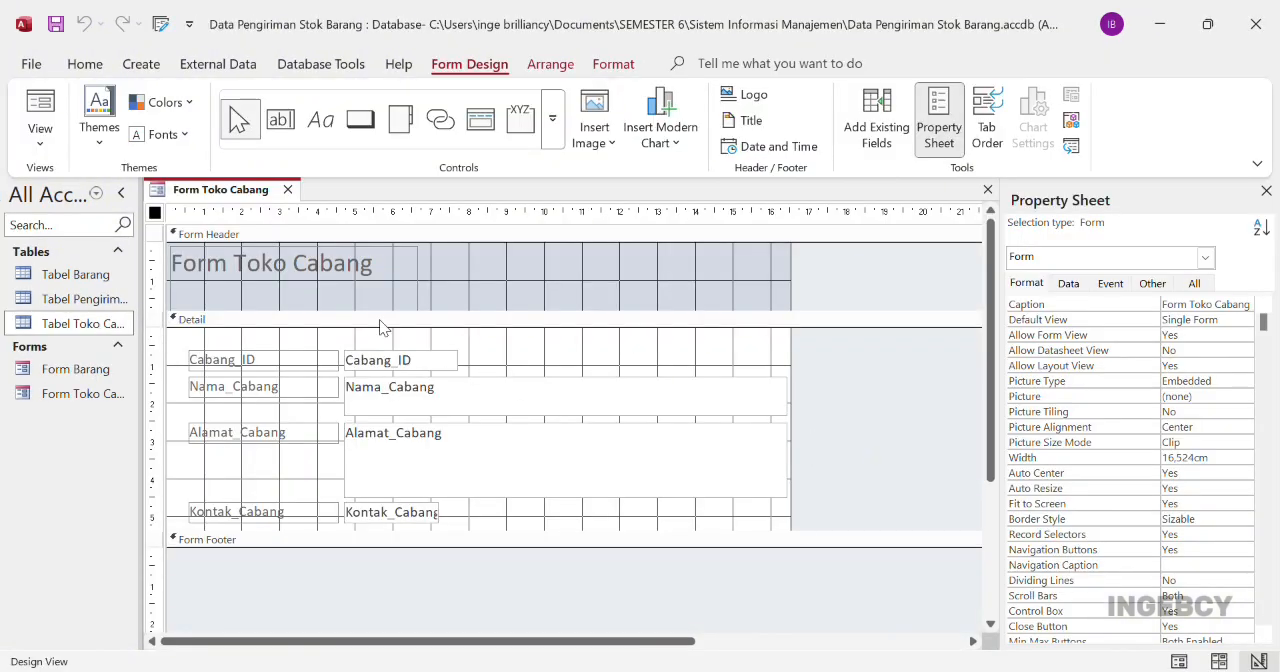
{"action": "left_click", "coordinate": [287, 189]}
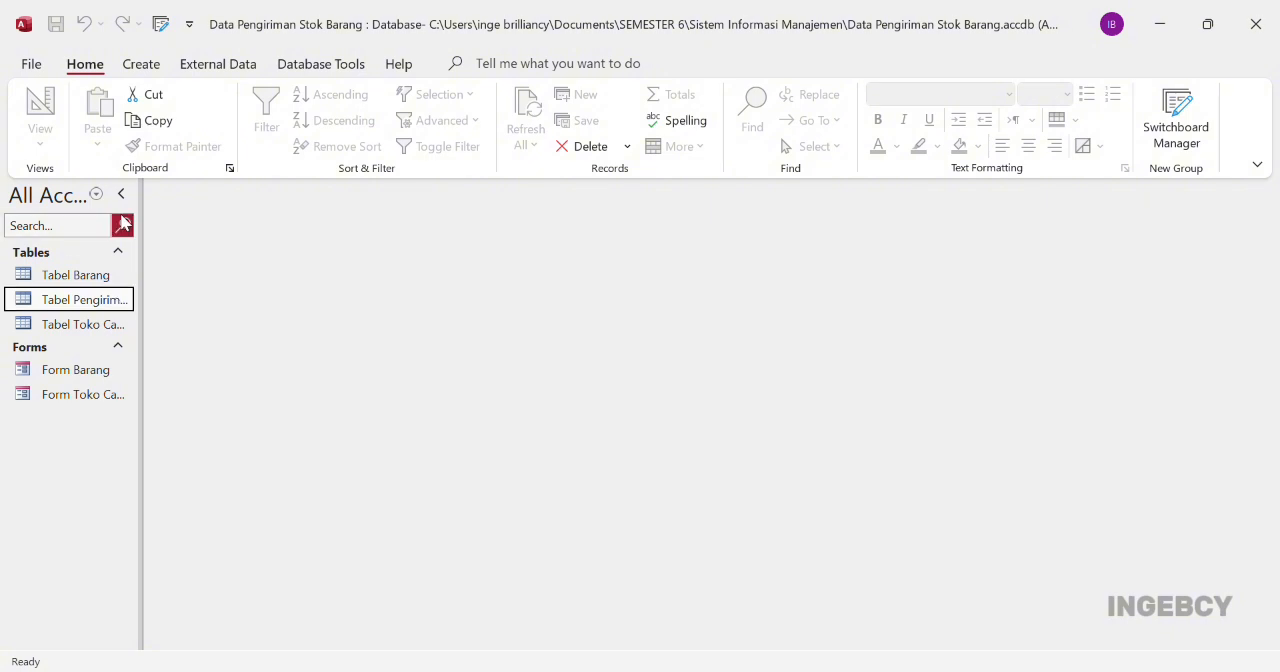
Create Form Pengiriman Barang from all fields of Tabel Pengiriman Barang with the Form Wizard, opening it to modify the design
{"action": "left_click", "coordinate": [141, 66]}
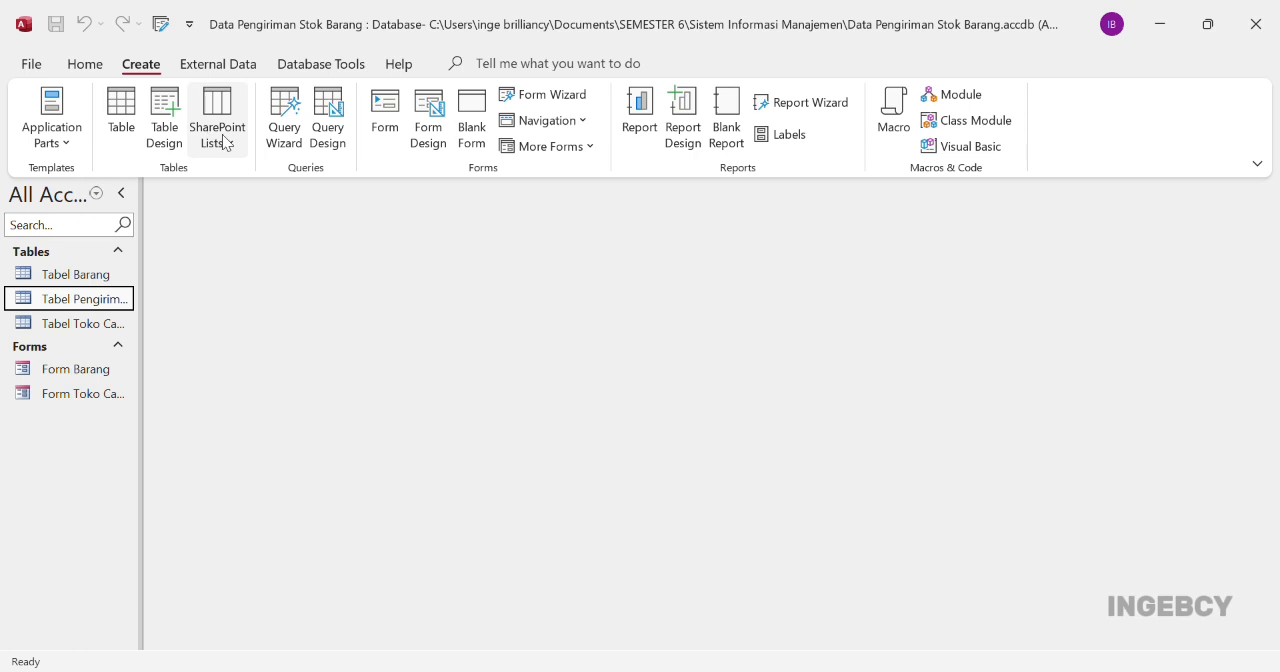
{"action": "left_click", "coordinate": [549, 94]}
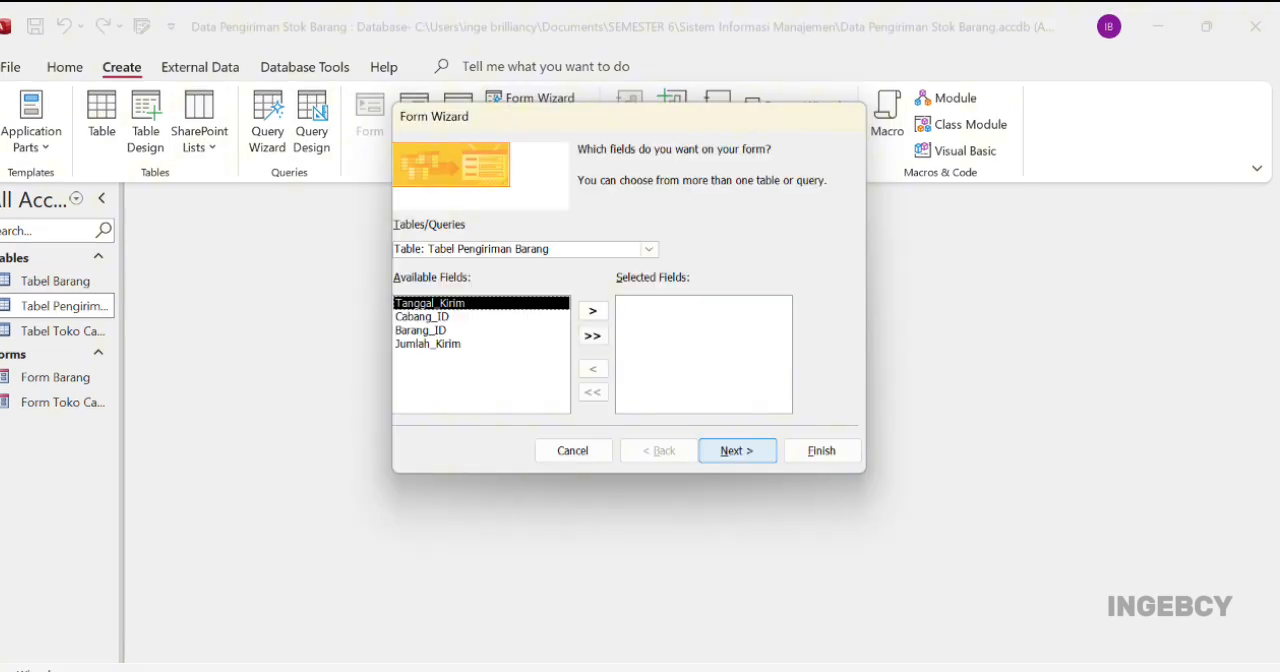
{"action": "left_click", "coordinate": [593, 336]}
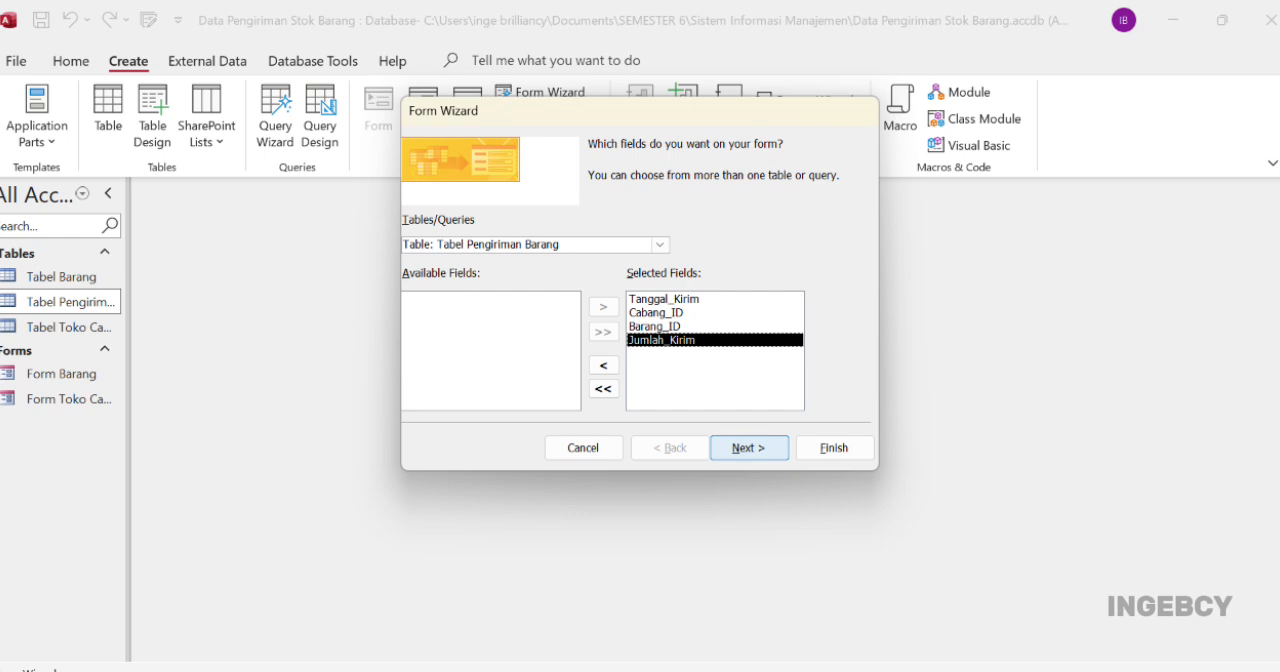
{"action": "key", "text": "Return"}
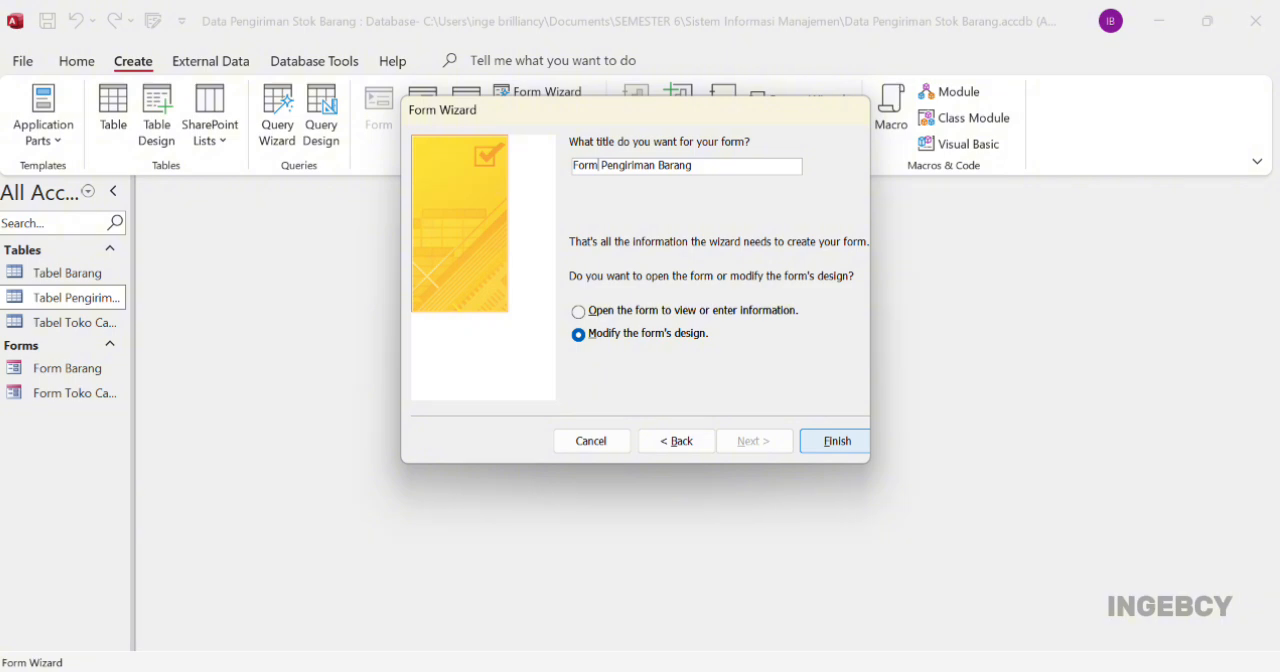
{"action": "left_click", "coordinate": [824, 442]}
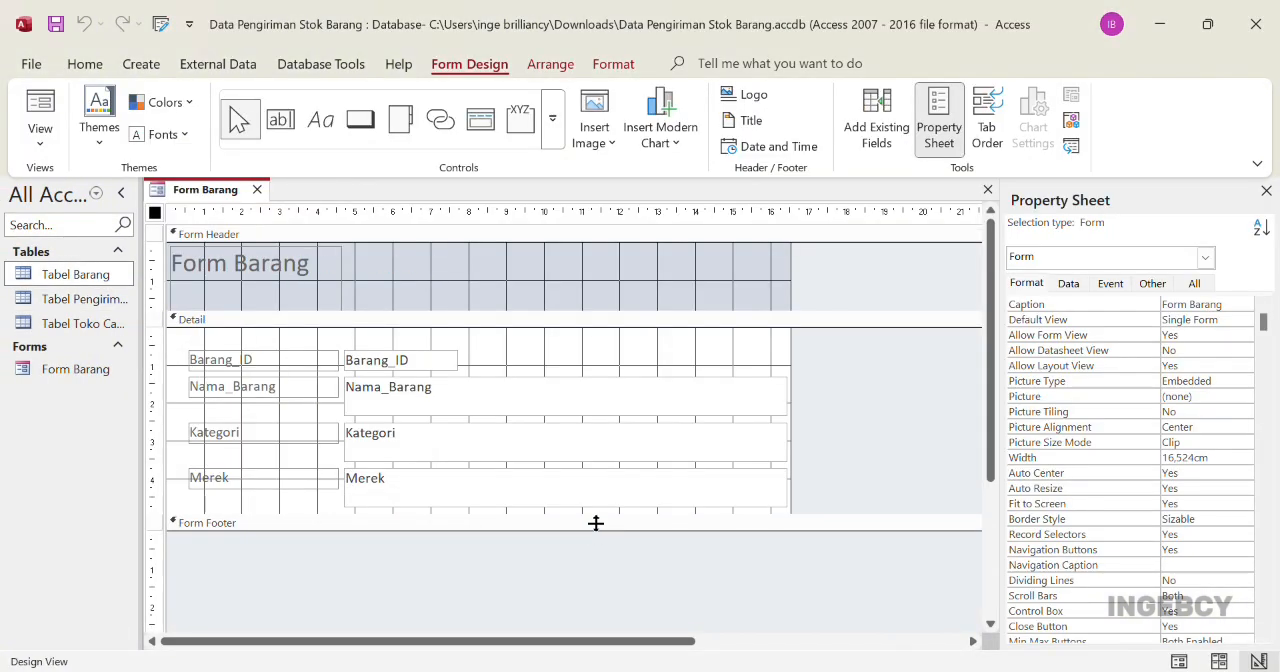
Extend the Detail section of Form Barang and add a Go To Previous Record picture button below the Merek field
{"action": "left_click_drag", "start_coordinate": [594, 523], "coordinate": [573, 595]}
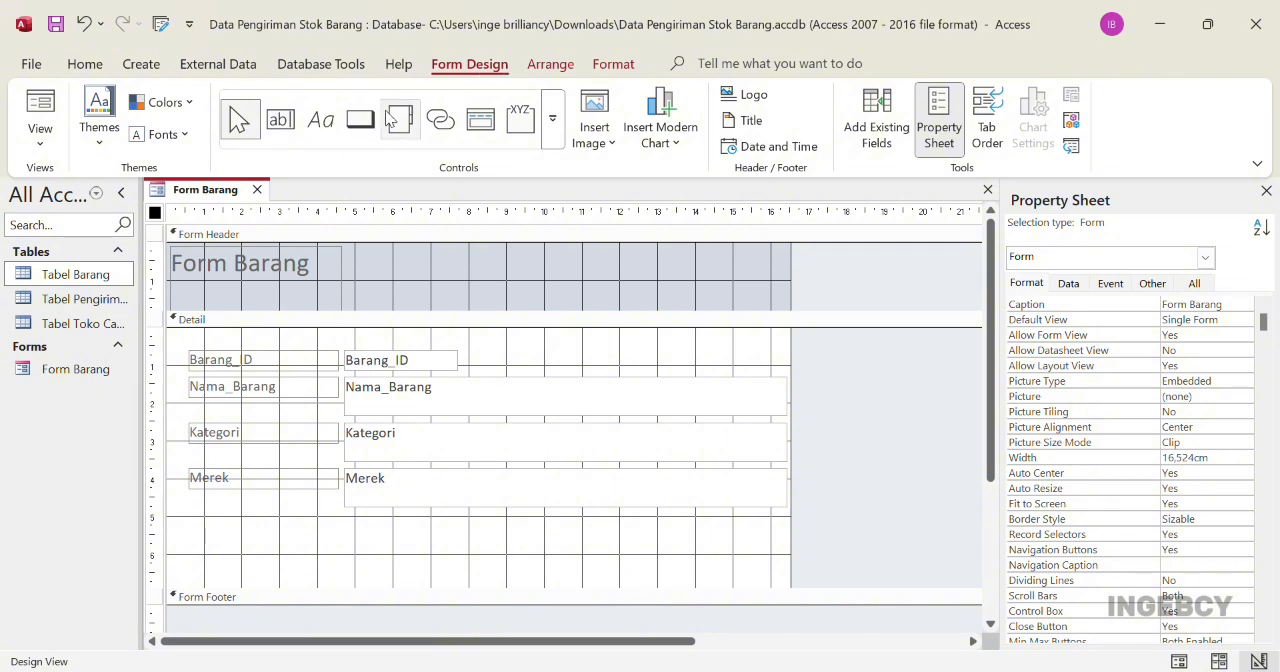
{"action": "left_click", "coordinate": [364, 136]}
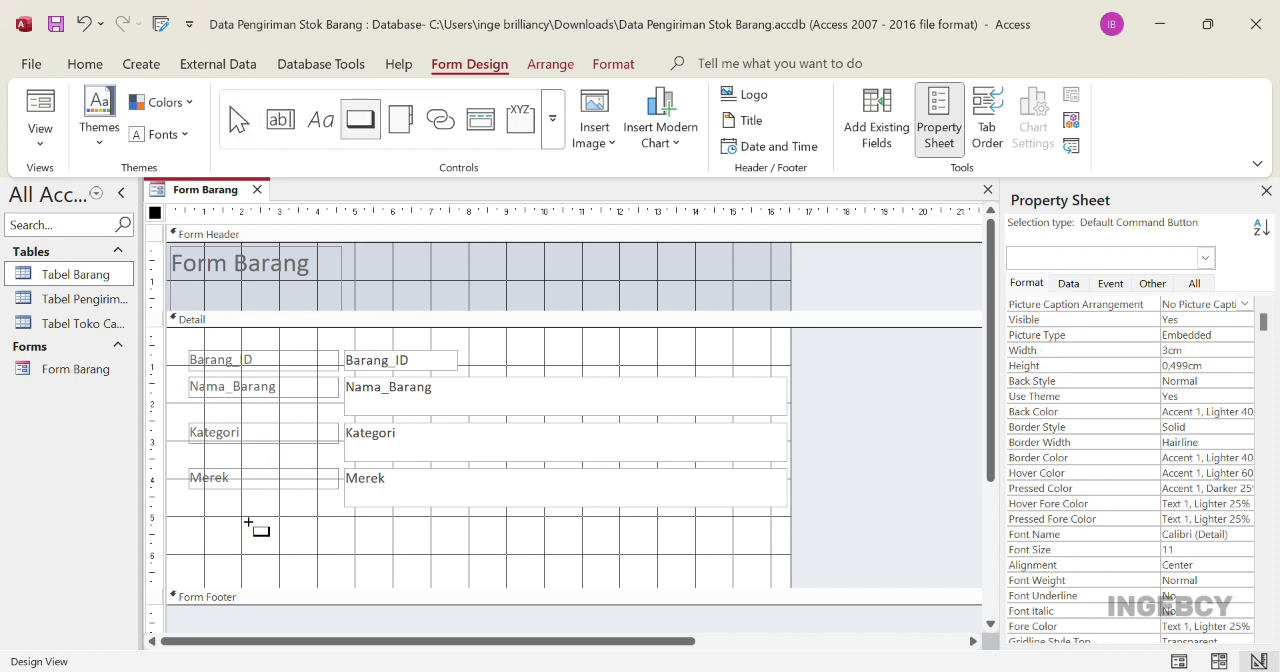
{"action": "left_click_drag", "start_coordinate": [255, 530], "coordinate": [298, 562]}
{"action": "left_click_drag", "start_coordinate": [298, 562], "coordinate": [298, 562]}
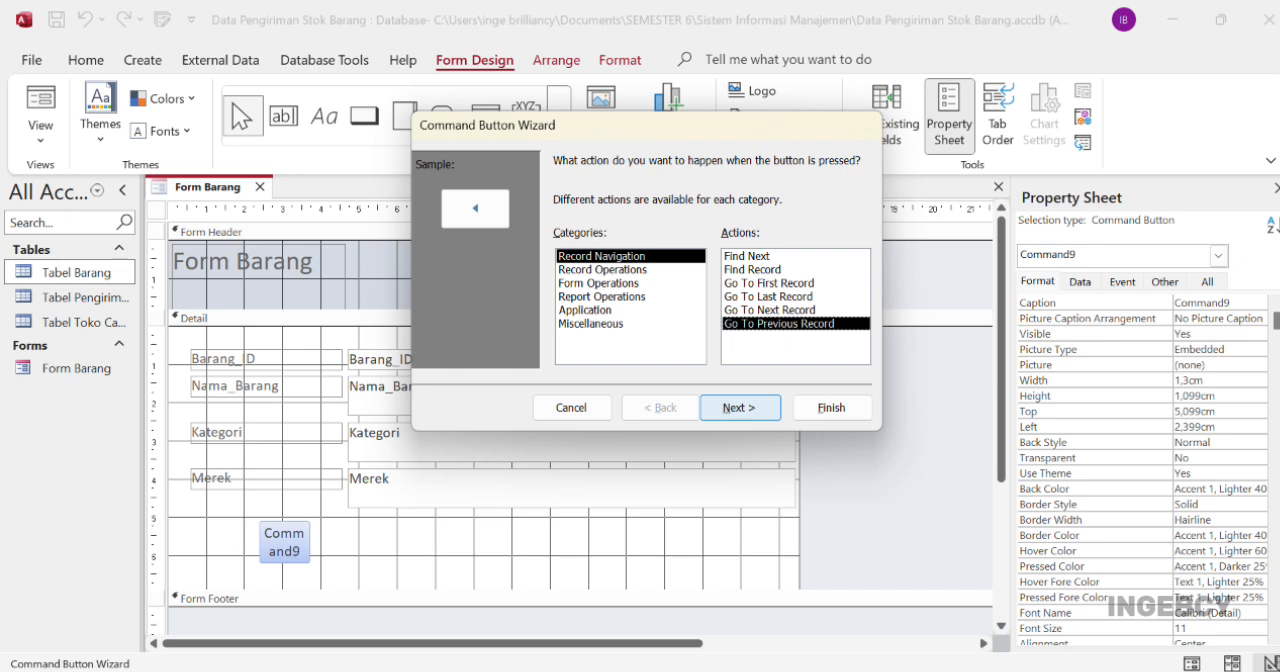
{"action": "key", "text": "Return"}
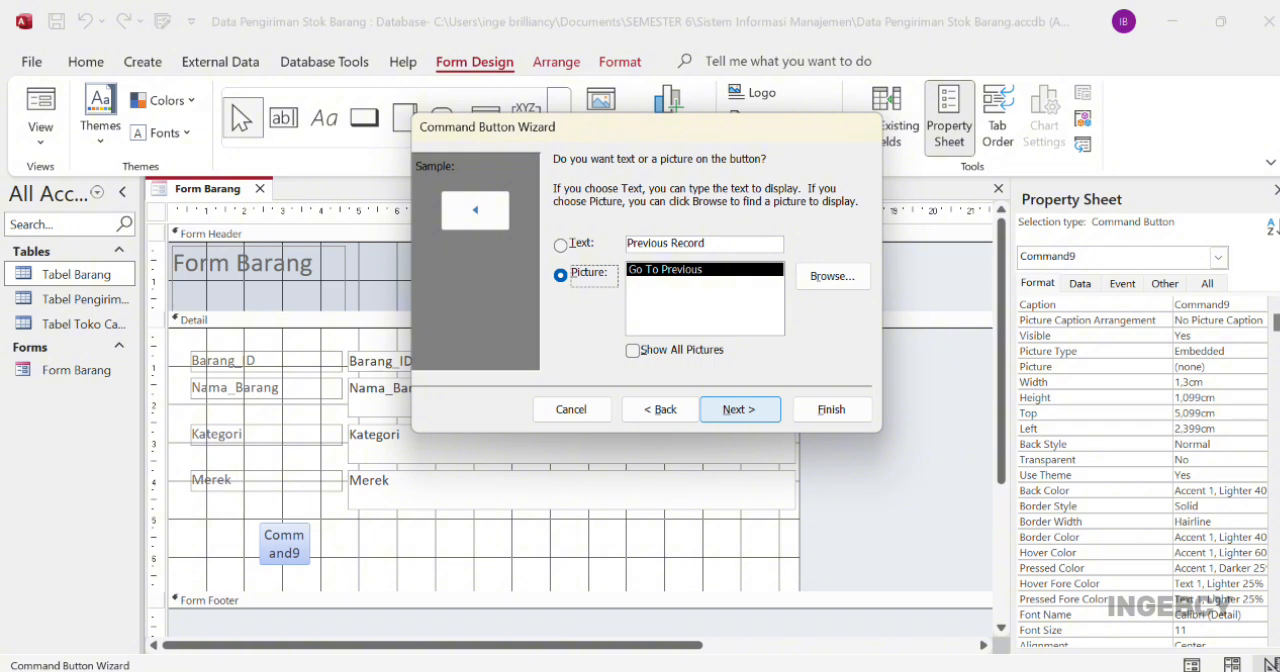
{"action": "key", "text": "Return"}
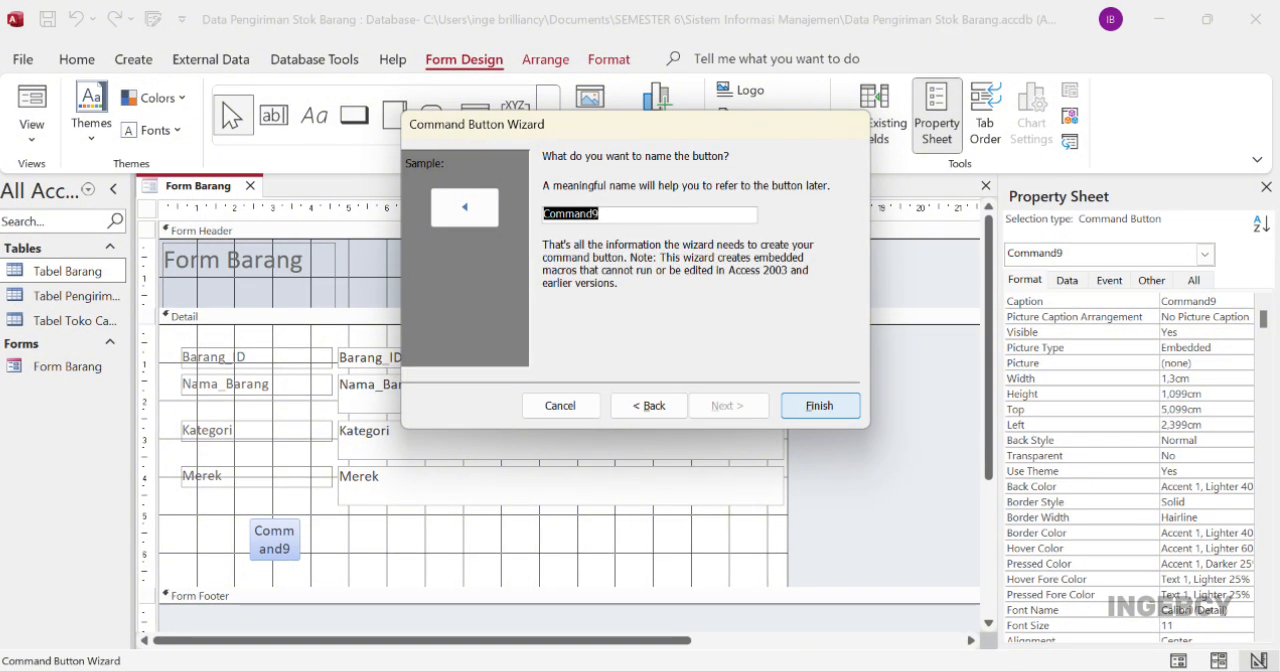
{"action": "key", "text": "Return"}
Add a next-record arrow button and a text button labelled SIMPAN in the row below the Merek field
{"action": "left_click", "coordinate": [354, 116]}
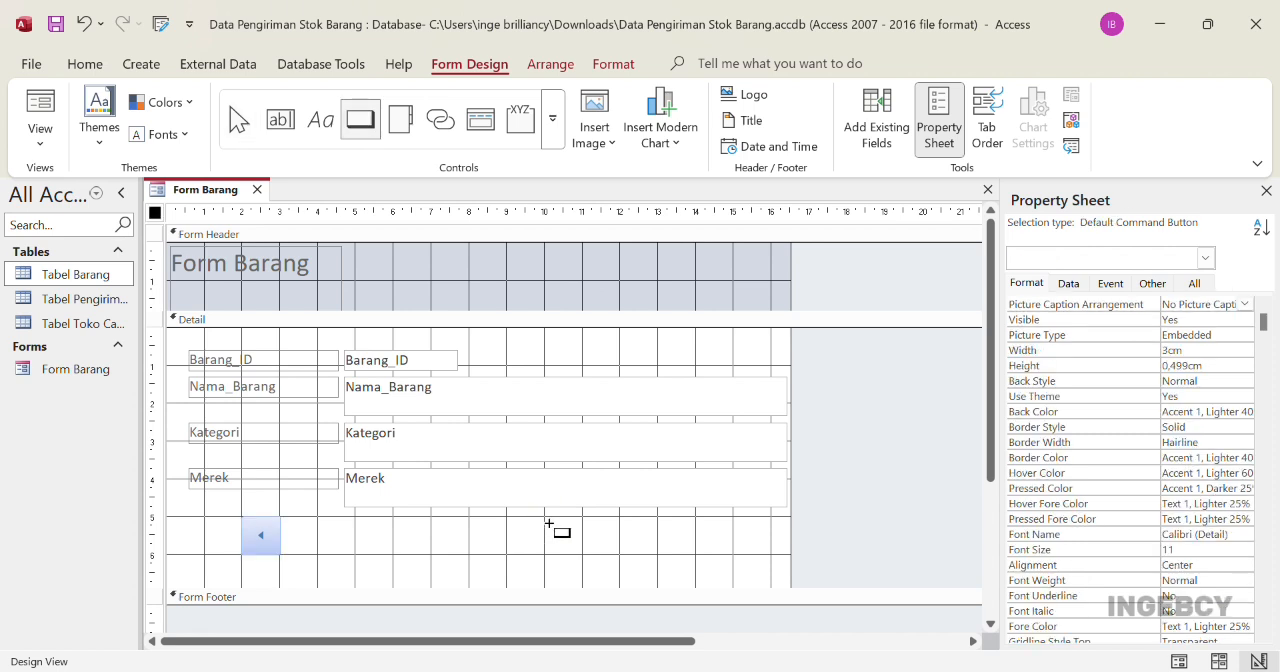
{"action": "left_click_drag", "start_coordinate": [549, 521], "coordinate": [586, 557]}
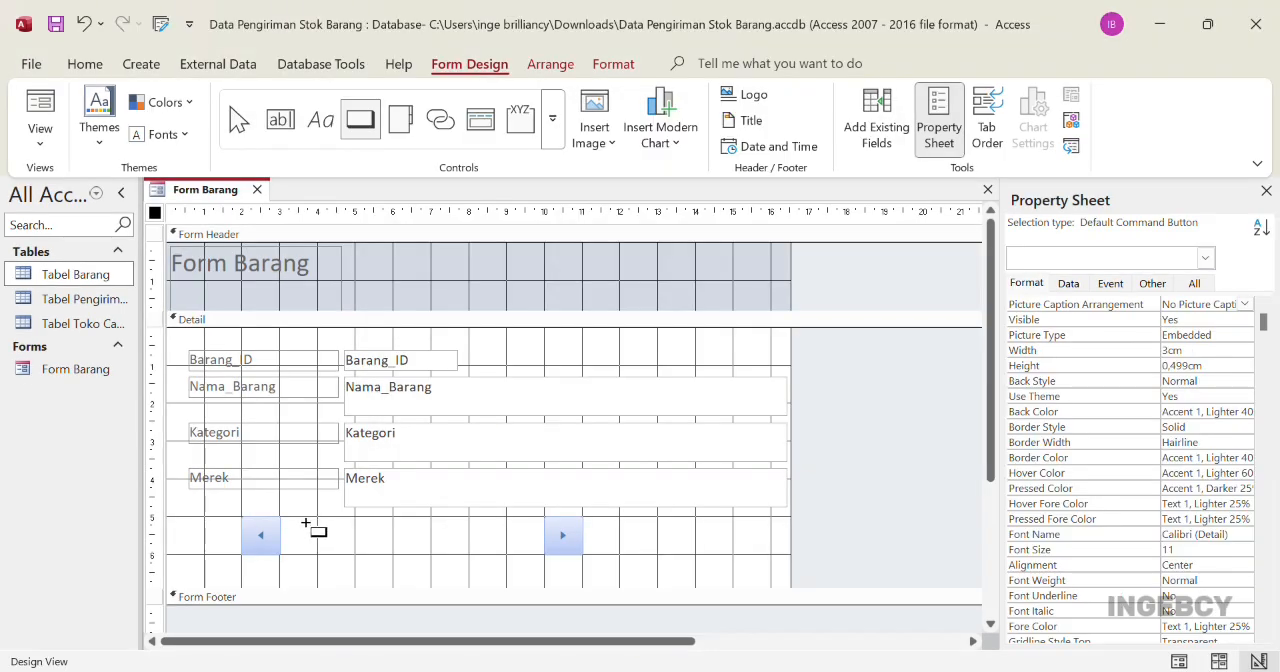
{"action": "left_click_drag", "start_coordinate": [305, 520], "coordinate": [377, 560]}
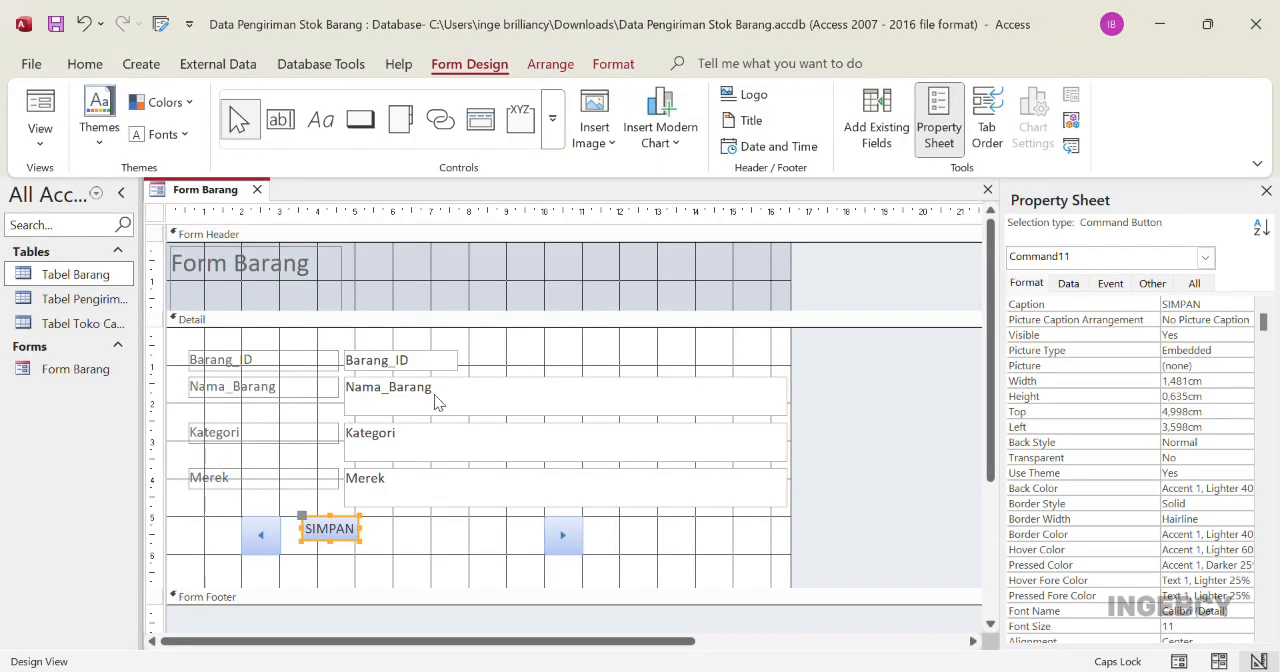
Add a text button labelled Baru and a Delete Record button labelled Hapus between the save and next-record buttons
{"action": "left_click", "coordinate": [361, 125]}
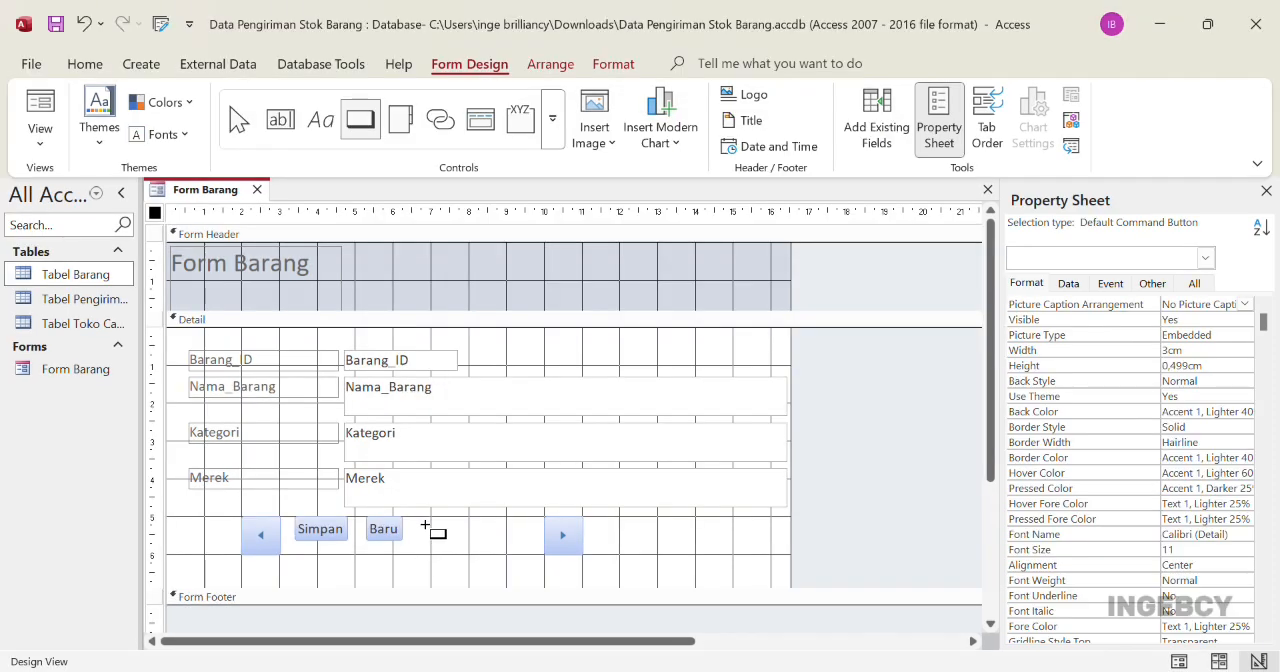
{"action": "left_click_drag", "start_coordinate": [424, 524], "coordinate": [486, 552]}
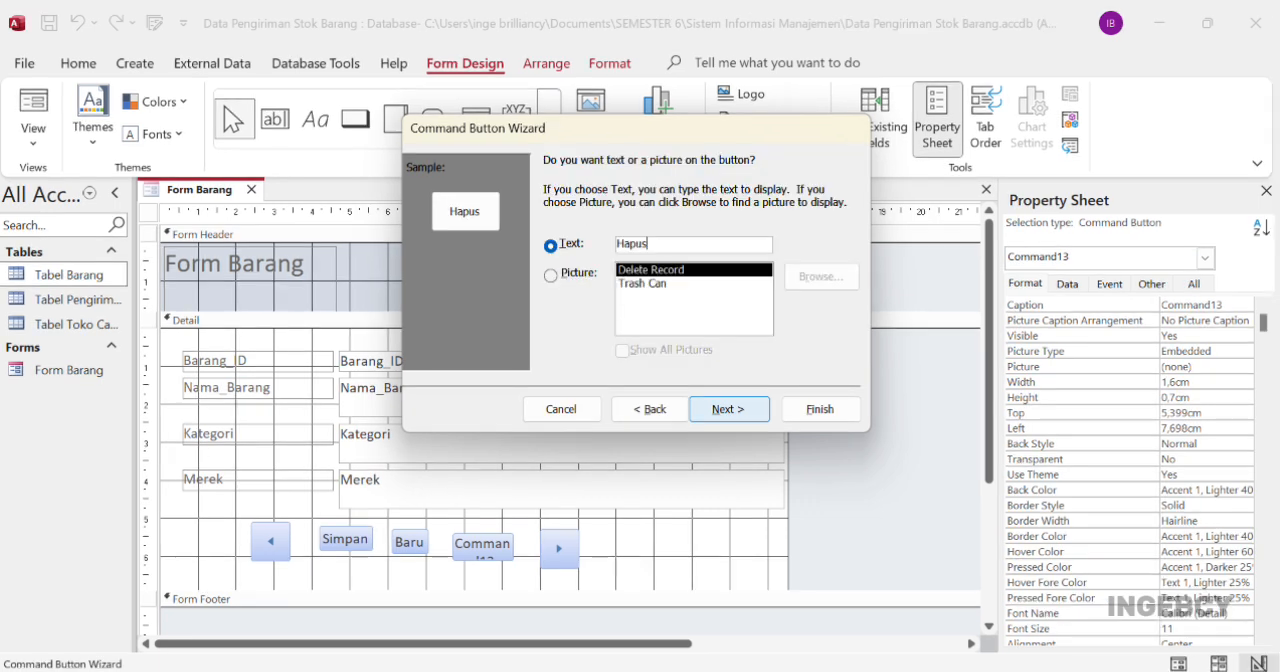
{"action": "key", "text": "Return"}
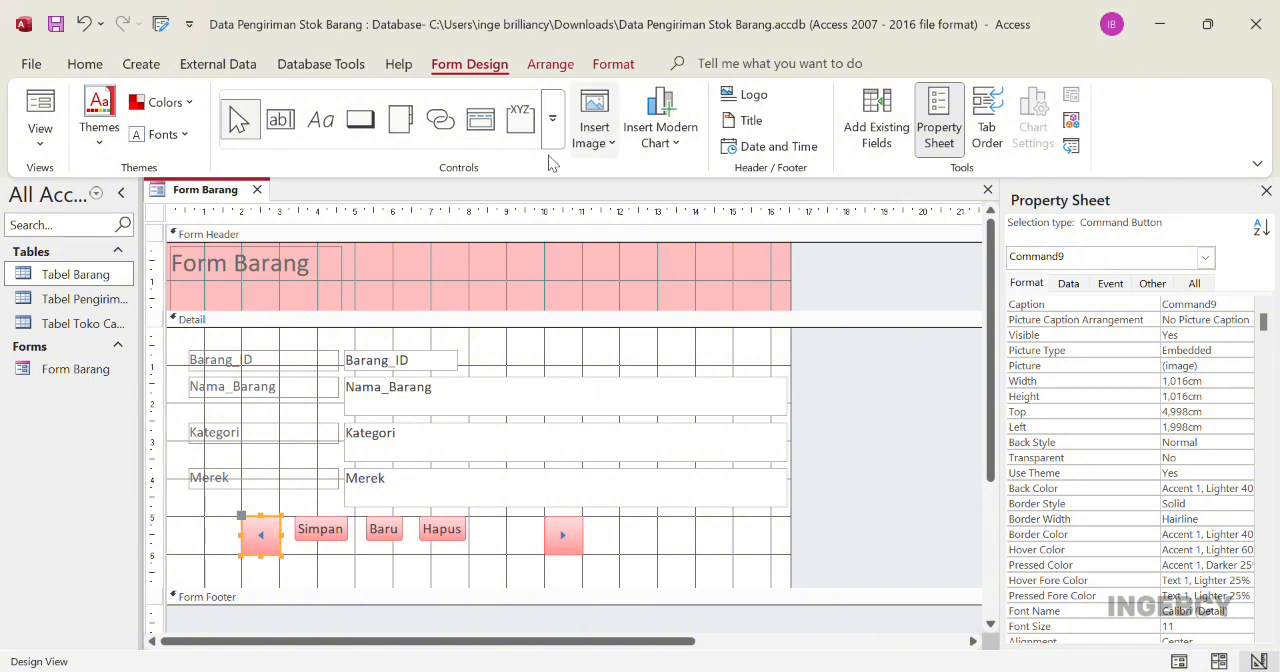
Move the Form Barang title about 4 cm to the right within the form header
{"action": "left_click", "coordinate": [310, 280]}
{"action": "left_click_drag", "start_coordinate": [318, 280], "coordinate": [468, 283]}
{"action": "left_click", "coordinate": [487, 234]}
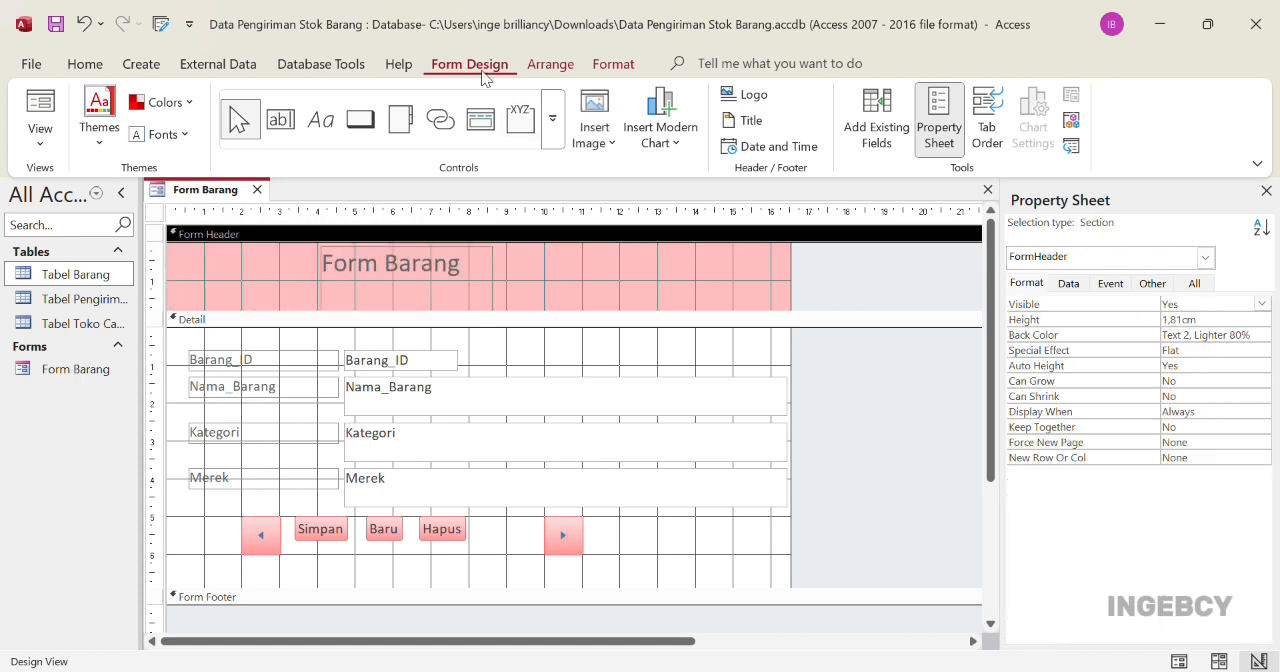
Insert the PT Indo Bismar logo image into the Form Barang header, to the left of the title
{"action": "left_click", "coordinate": [598, 119]}
{"action": "left_click", "coordinate": [611, 160]}
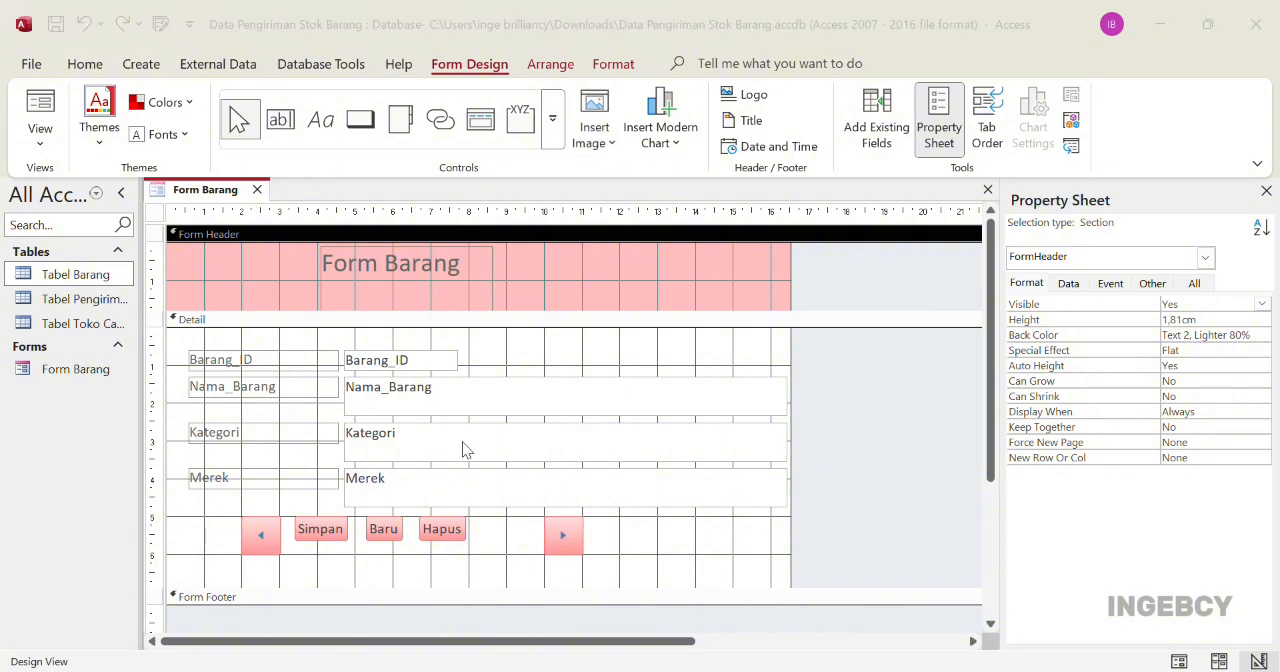
{"action": "left_click", "coordinate": [463, 444]}
{"action": "left_click_drag", "start_coordinate": [197, 251], "coordinate": [281, 314]}
{"action": "left_click", "coordinate": [256, 289]}
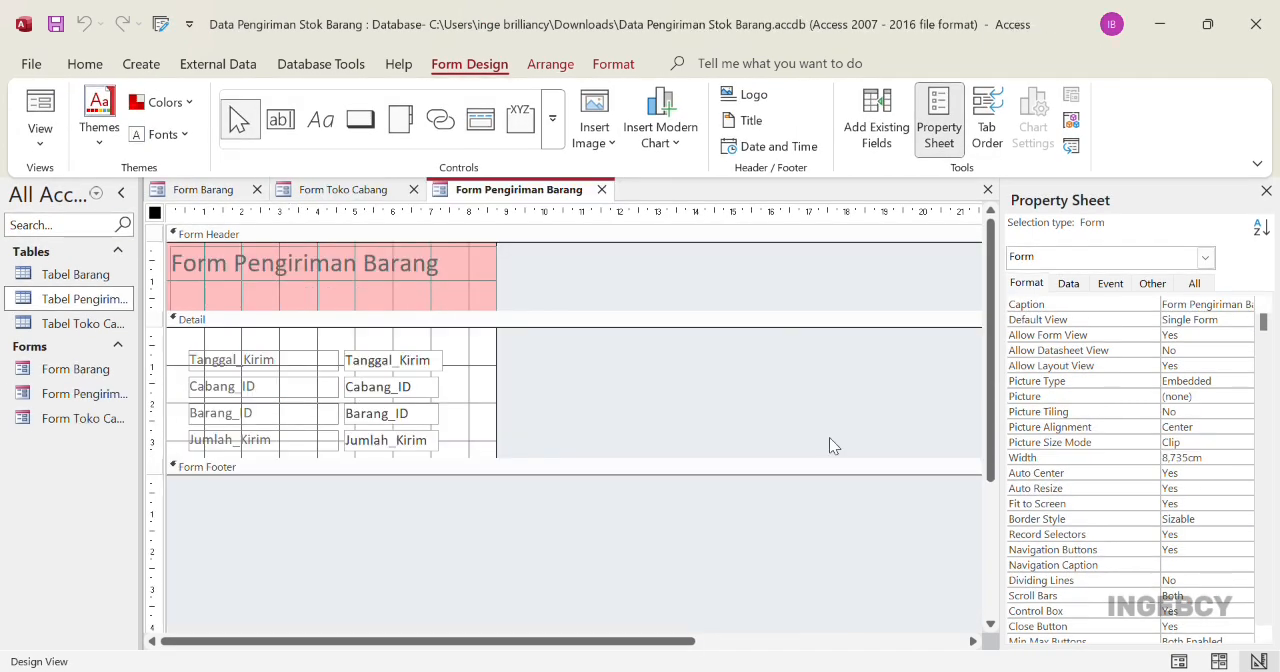
Enlarge Form Pengiriman Barang to about 15.2 cm wide with a taller Detail section, and add arrow, Simpan, Baru and Hapus buttons
{"action": "left_click_drag", "start_coordinate": [500, 275], "coordinate": [749, 304]}
{"action": "left_click_drag", "start_coordinate": [443, 472], "coordinate": [442, 591]}
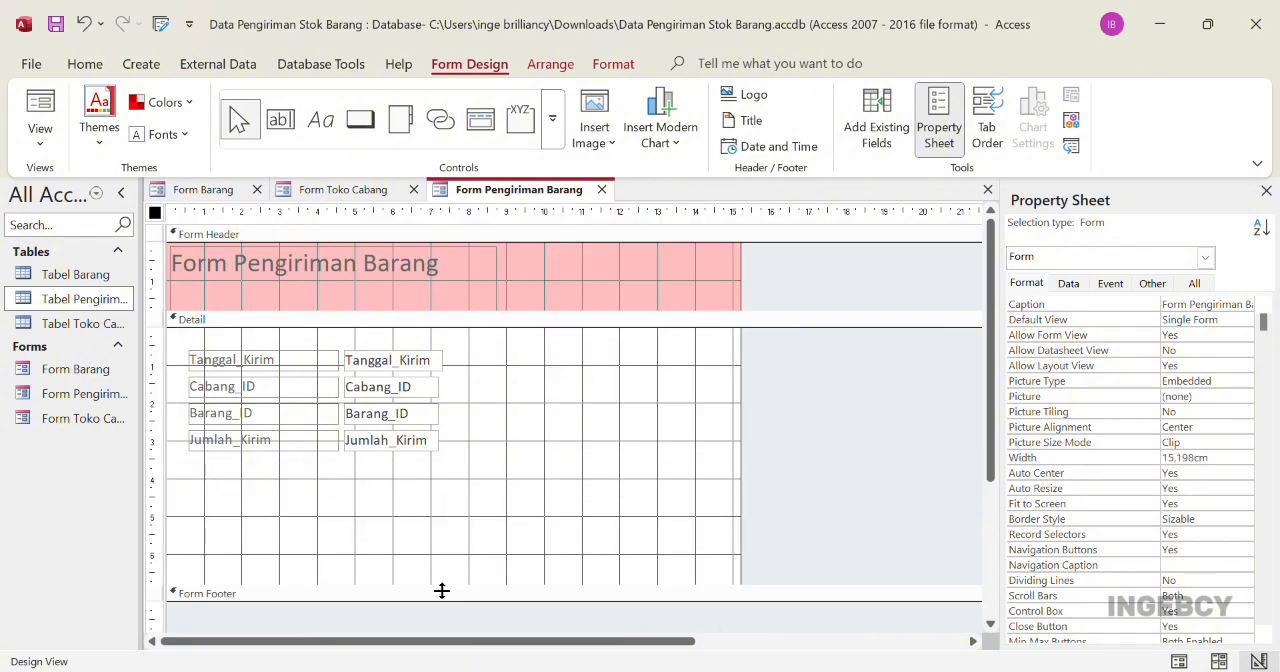
{"action": "left_click", "coordinate": [360, 122]}
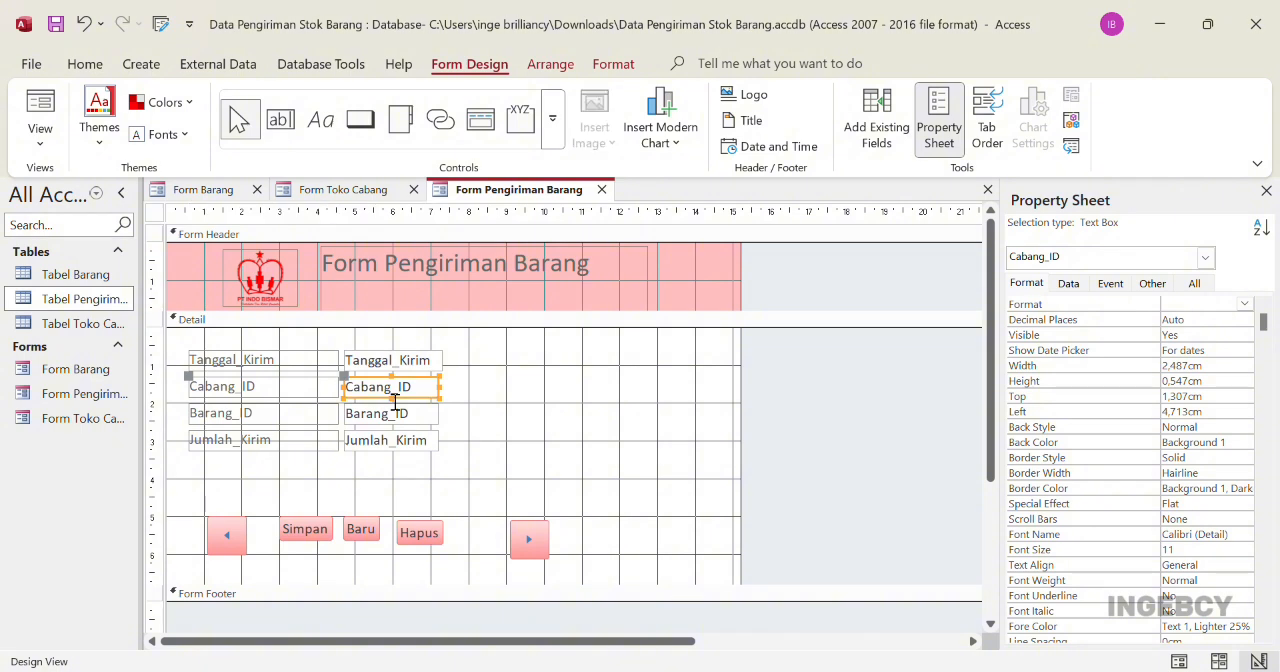
Change the Cabang_ID and Barang_ID text boxes on Form Pengiriman Barang to combo boxes
{"action": "left_click", "coordinate": [400, 418]}
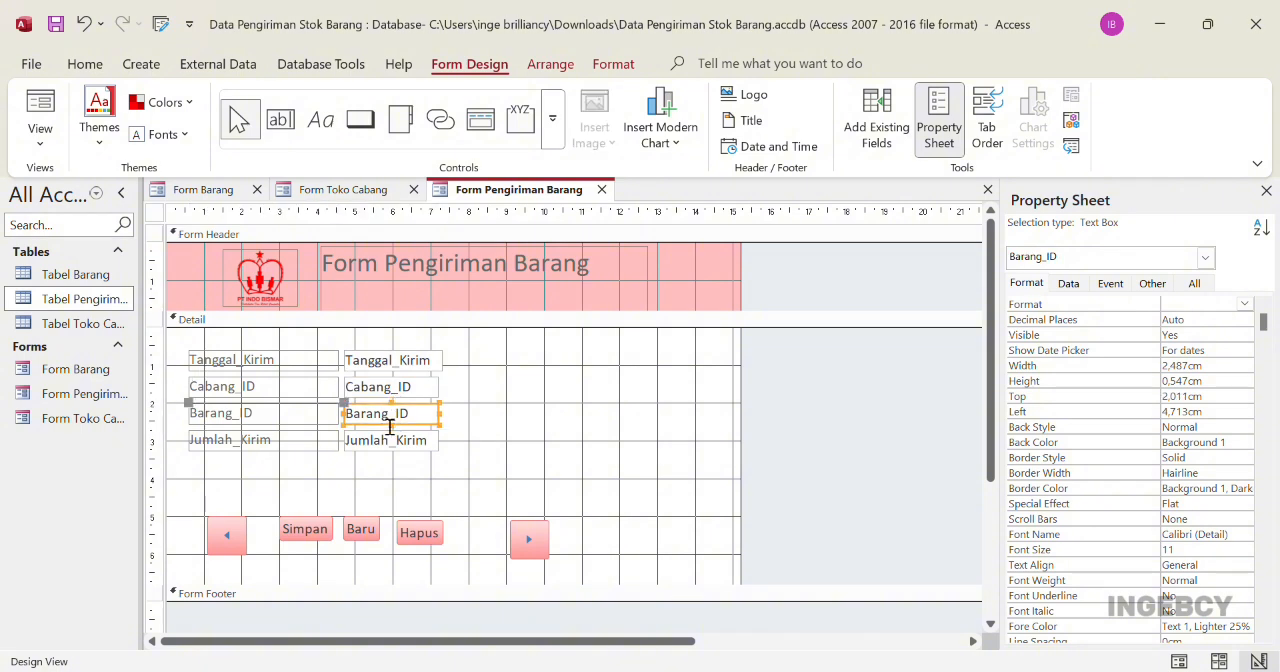
{"action": "left_click", "coordinate": [394, 390]}
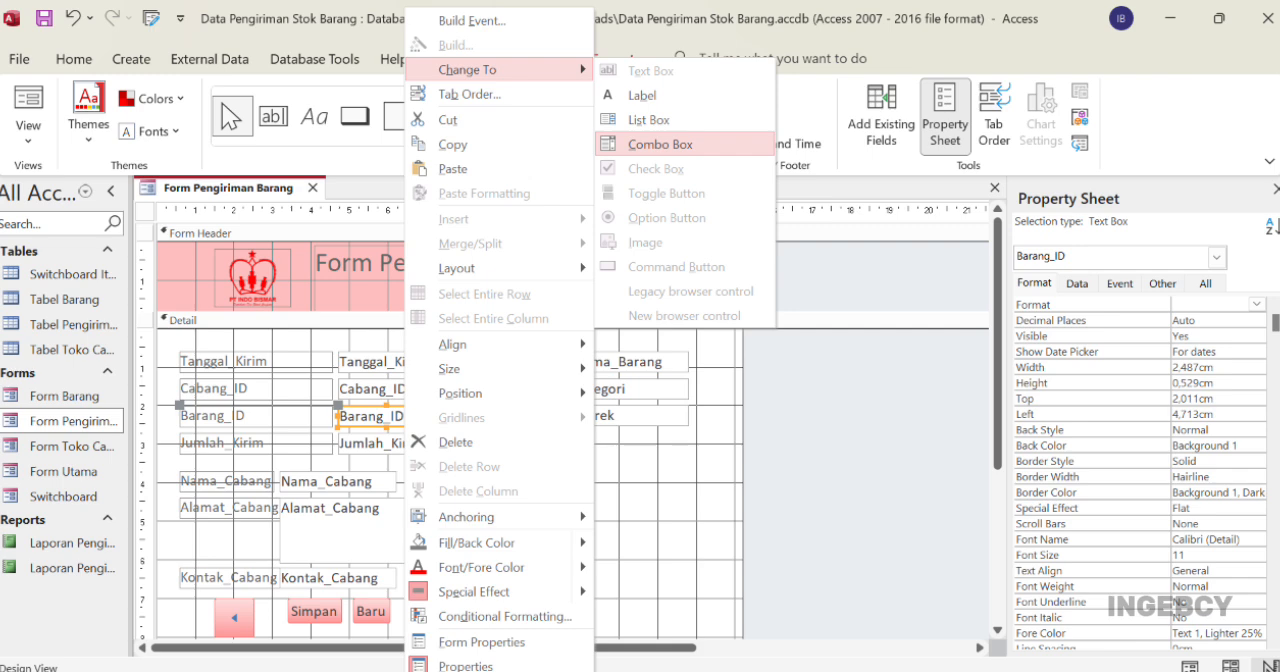
{"action": "left_click", "coordinate": [660, 144]}
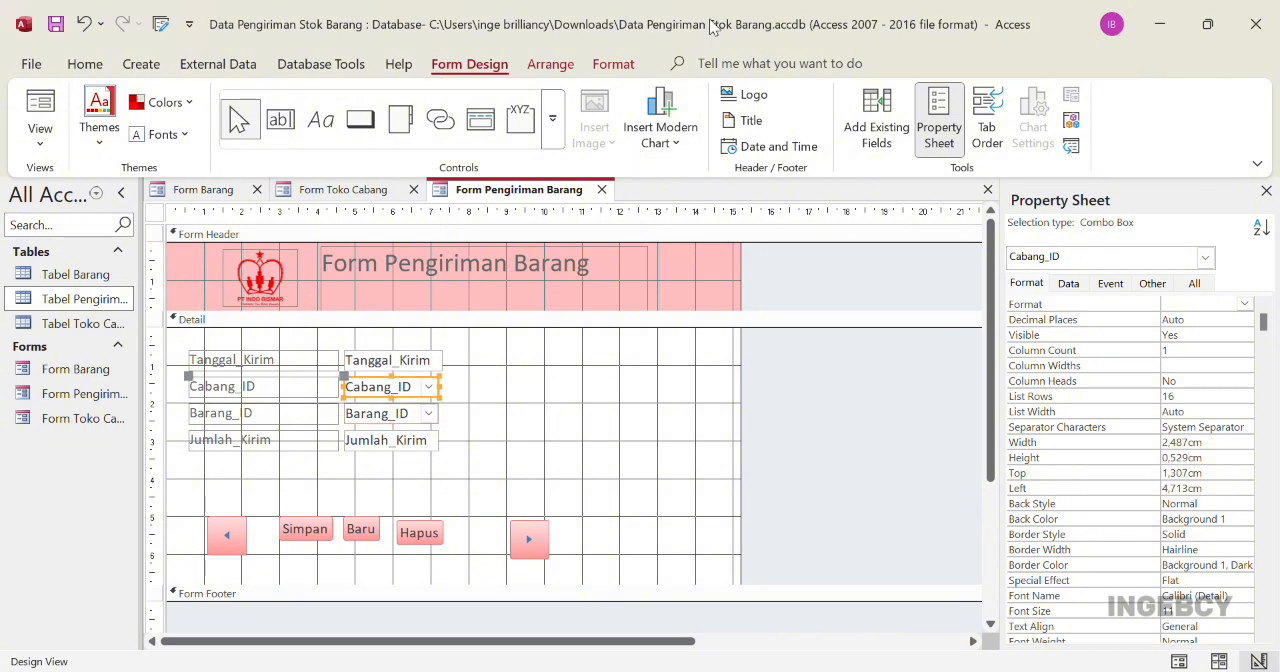
Add the item fields Nama_Barang, Kategori and Merek and the branch fields Nama_Cabang, Alamat_Cabang and Kontak_Cabang to Form Pengiriman Barang
{"action": "left_click", "coordinate": [885, 150]}
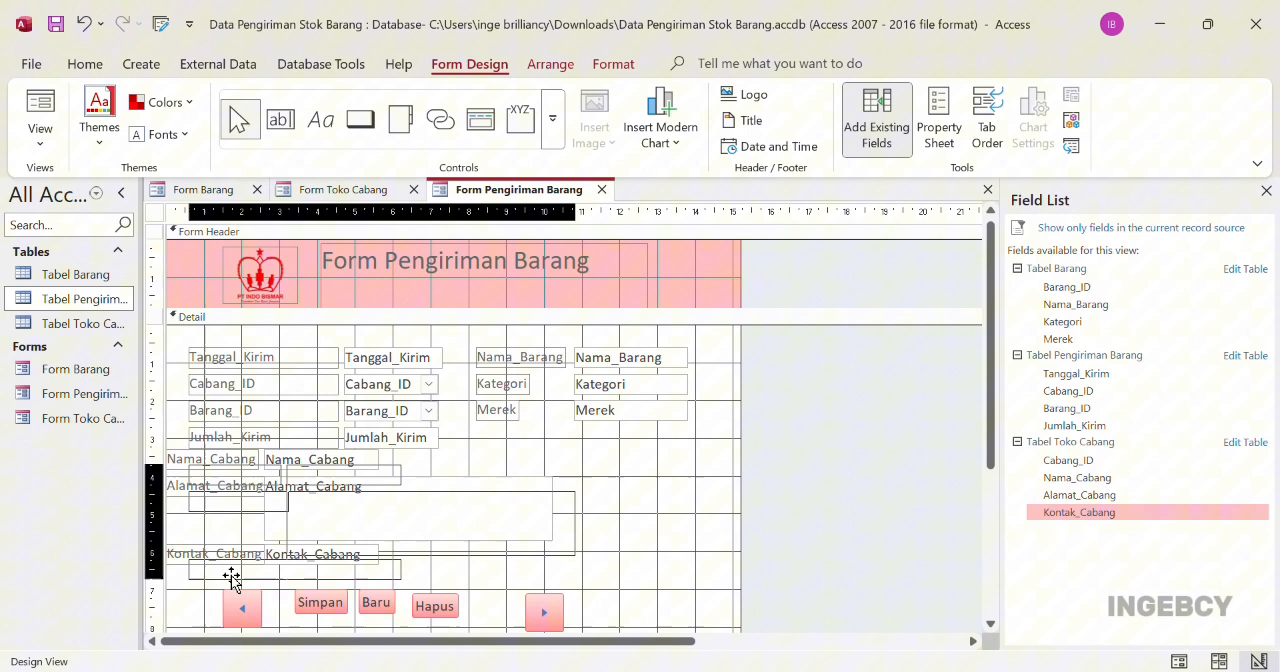
{"action": "left_click_drag", "start_coordinate": [231, 578], "coordinate": [233, 578]}
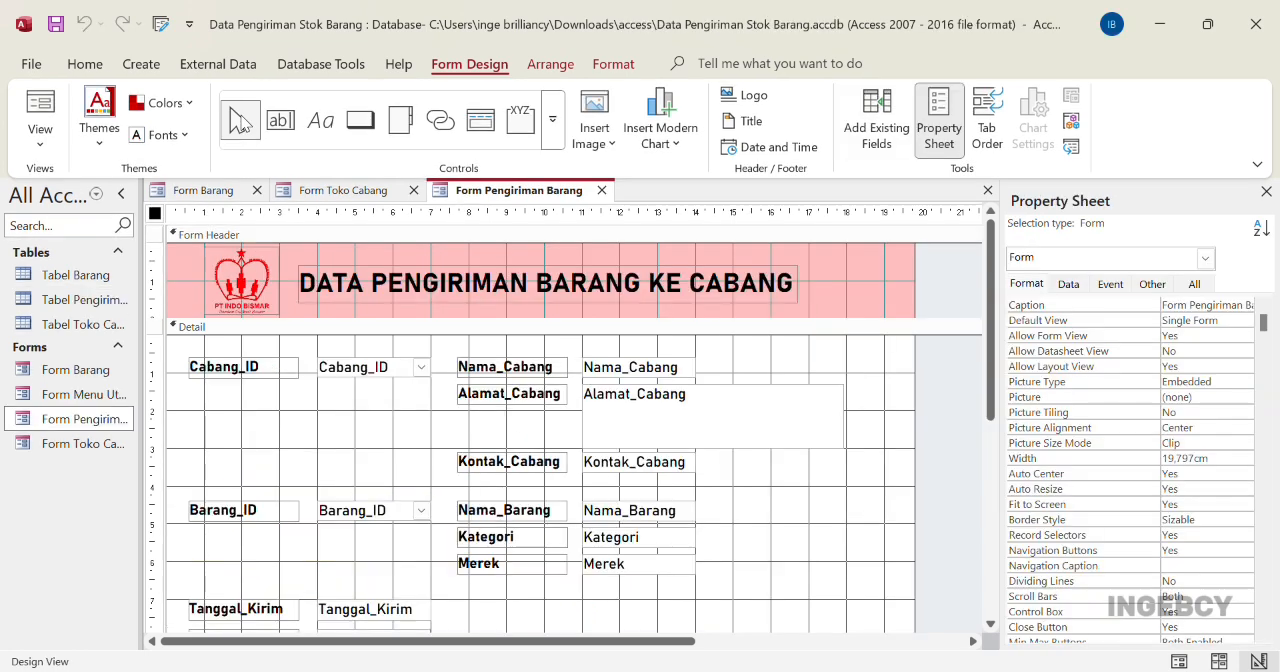
{"action": "scroll", "coordinate": [975, 430], "scroll_direction": "down", "scroll_amount": 5}
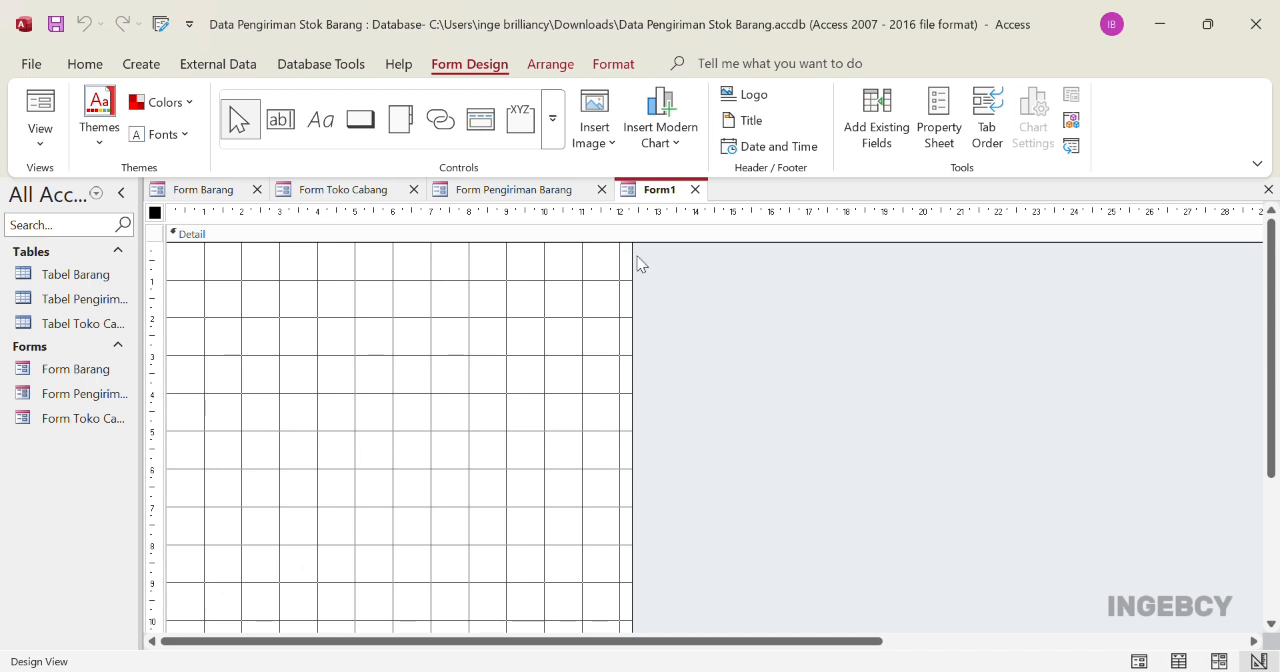
Widen the new blank form to about 21.5 cm and draw a rectangle about 5.5 by 1.8 cm in its right half
{"action": "left_click_drag", "start_coordinate": [639, 262], "coordinate": [857, 252]}
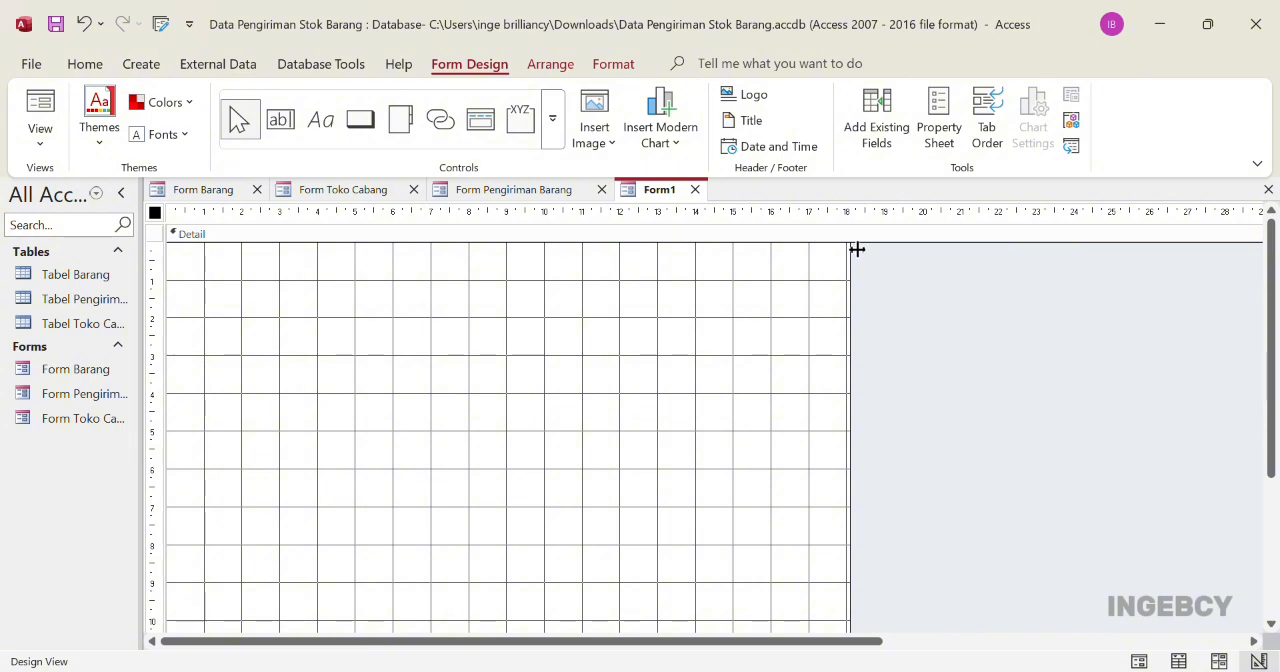
{"action": "left_click_drag", "start_coordinate": [857, 251], "coordinate": [987, 256]}
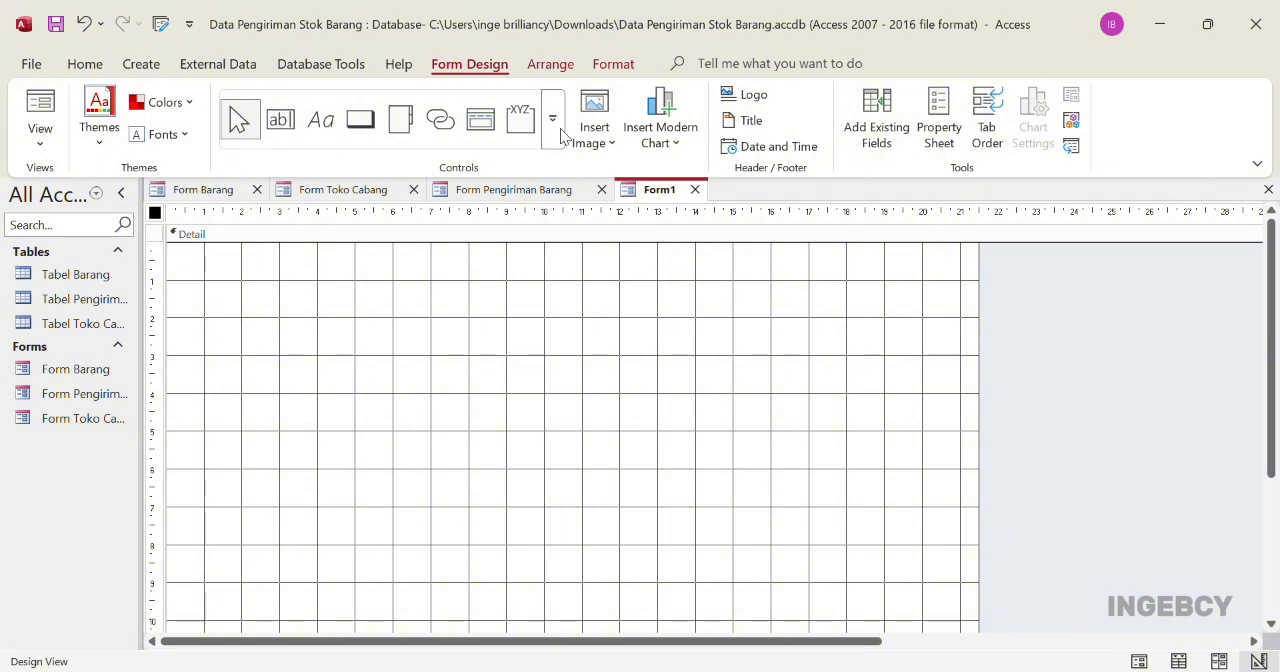
{"action": "left_click", "coordinate": [438, 152]}
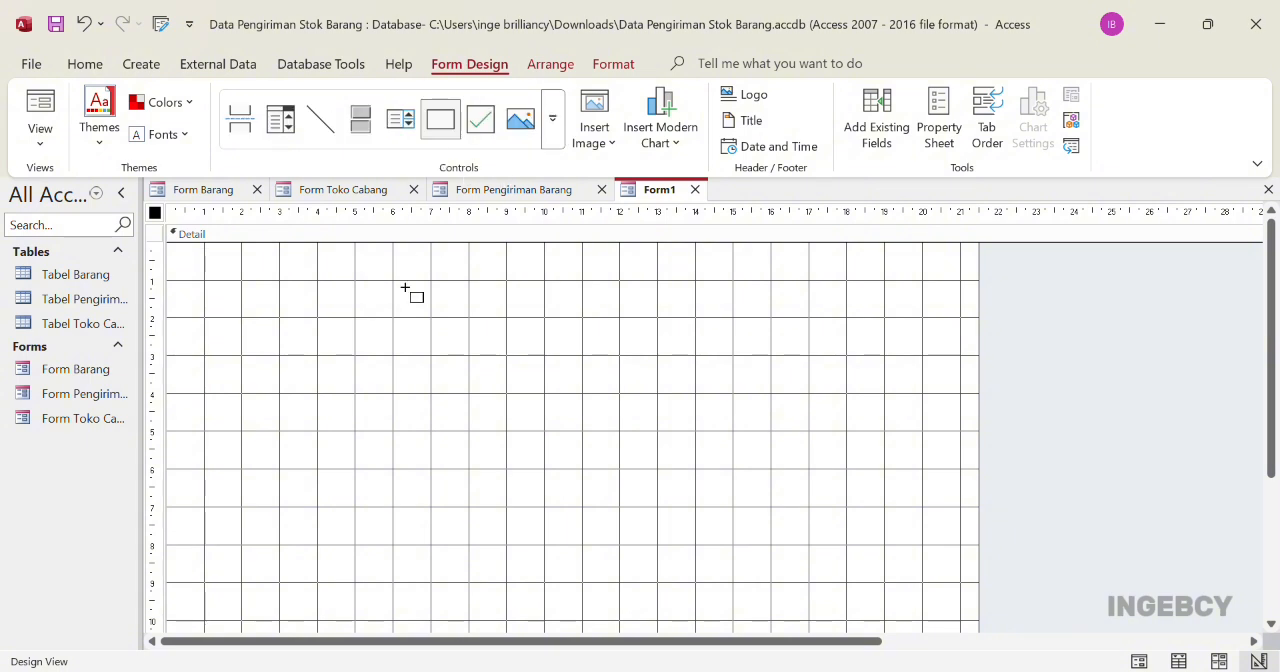
{"action": "left_click_drag", "start_coordinate": [585, 310], "coordinate": [791, 376]}
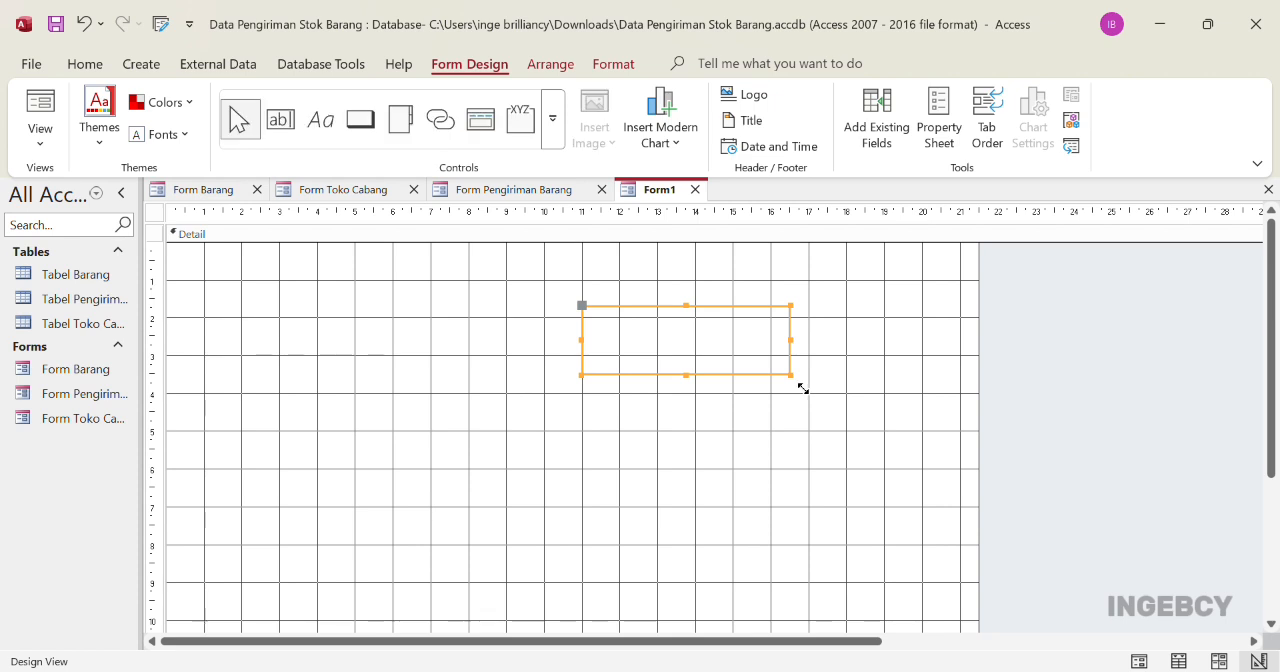
Fill the rectangle with light red
{"action": "left_click", "coordinate": [613, 64]}
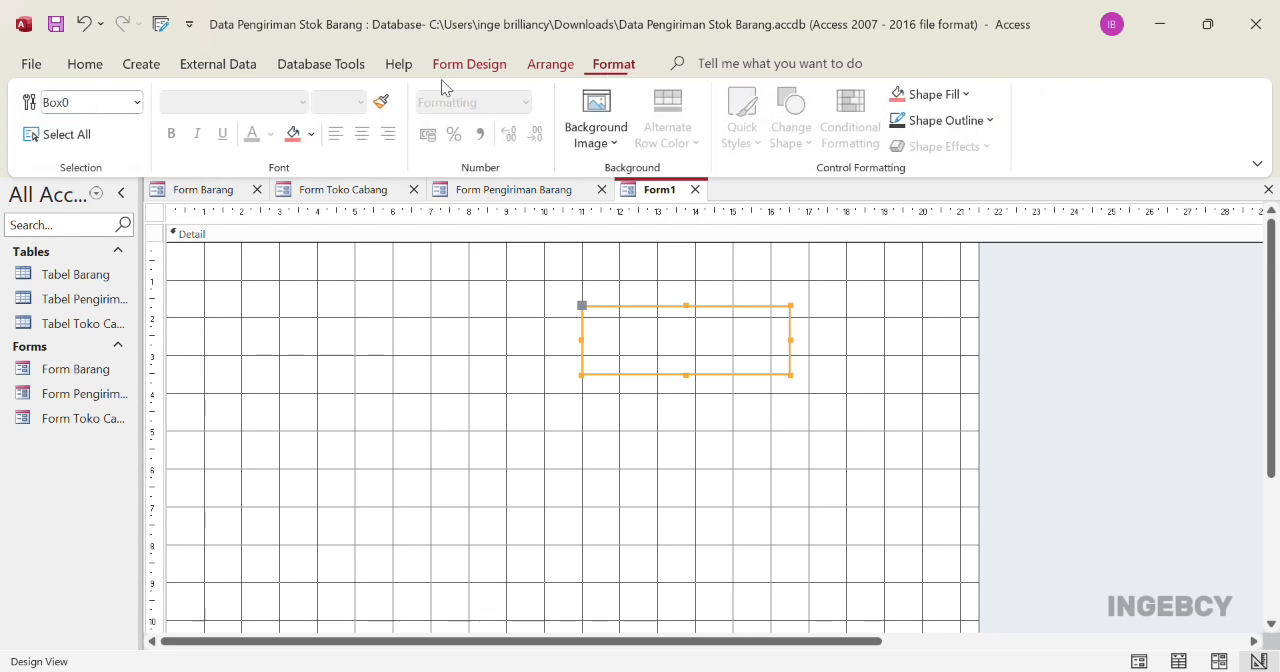
{"action": "left_click", "coordinate": [292, 133]}
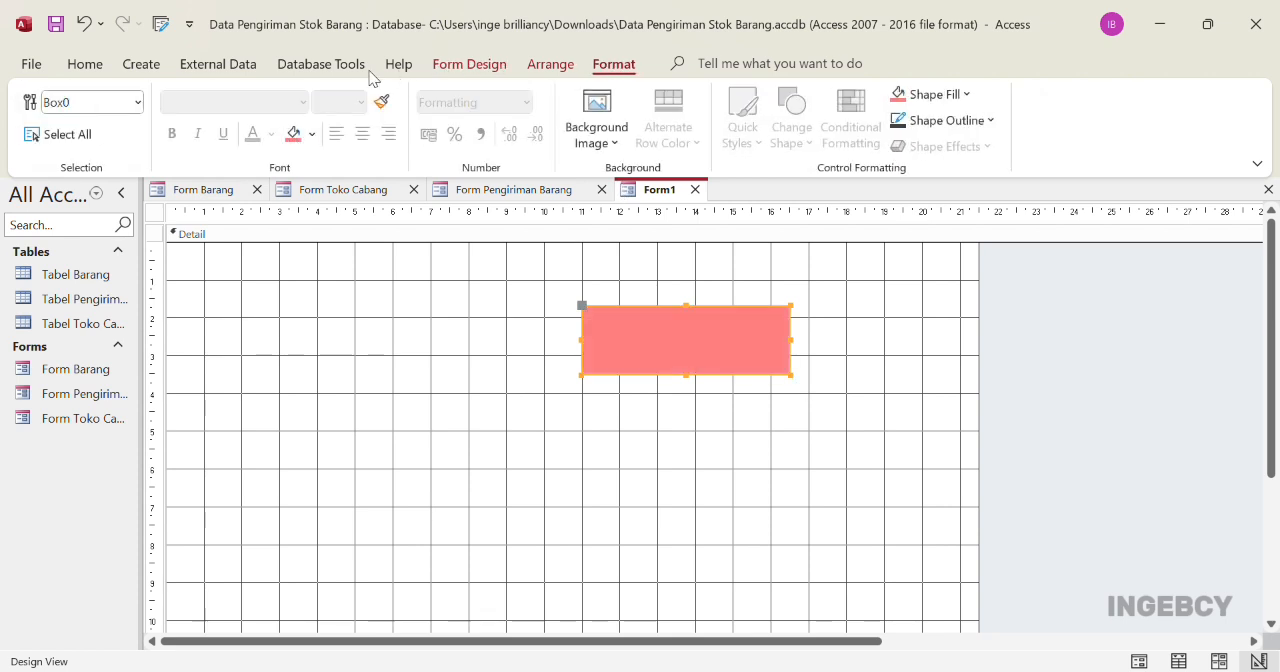
{"action": "left_click", "coordinate": [480, 62]}
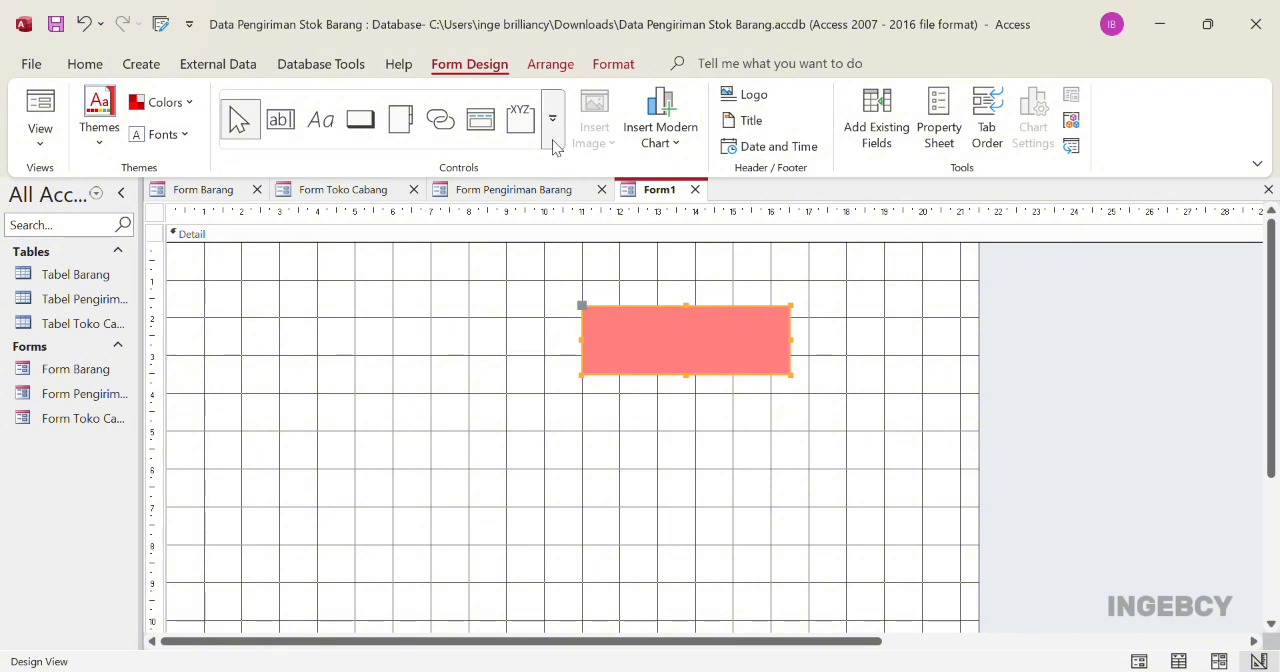
Duplicate the filled rectangle twice to form a vertical stack of three
{"action": "left_click", "coordinate": [697, 357]}
{"action": "key", "text": "ctrl+v"}
Paste a fourth rectangle, move it to the left of the stack and shrink it to about 4.3 by 1.5 cm
{"action": "key", "text": "ctrl+v"}
{"action": "left_click", "coordinate": [681, 355]}
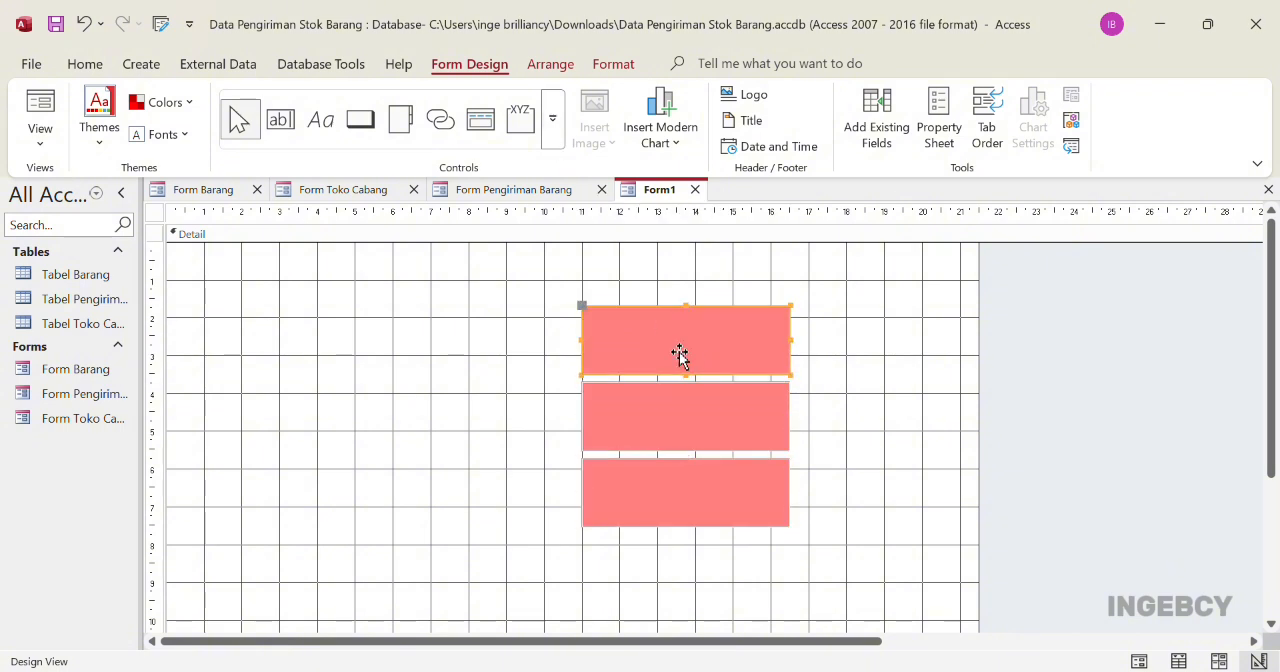
{"action": "key", "text": "ctrl+v"}
{"action": "left_click_drag", "start_coordinate": [679, 425], "coordinate": [384, 416]}
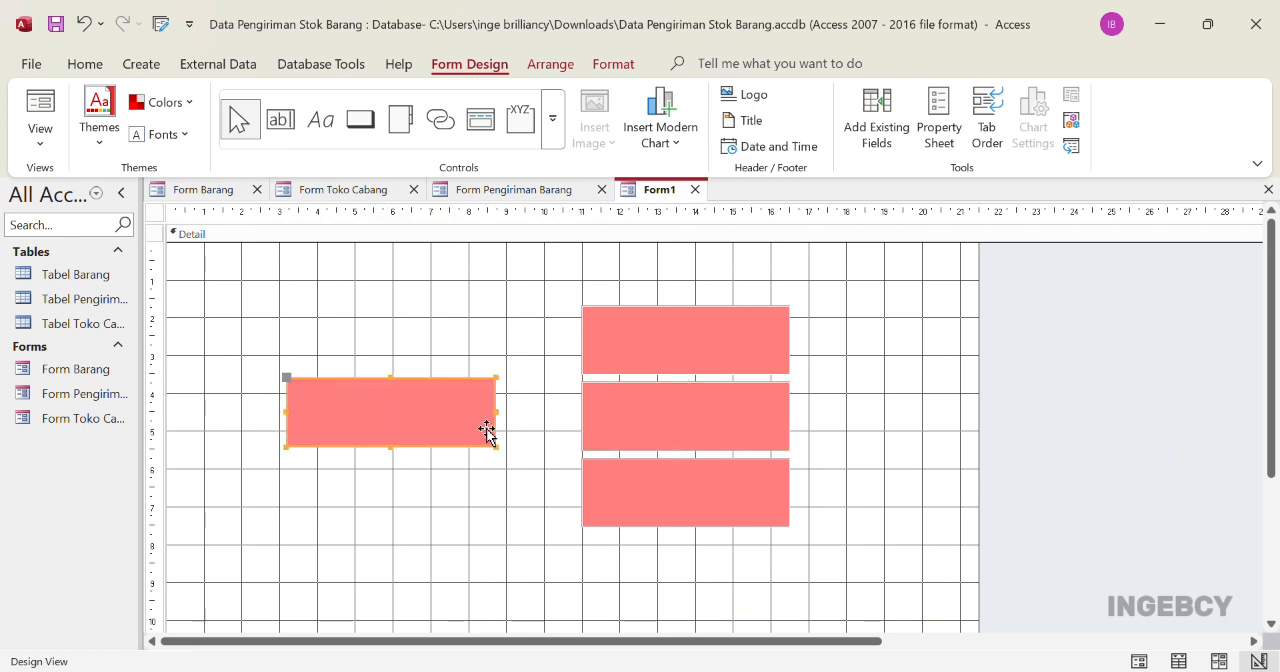
{"action": "left_click_drag", "start_coordinate": [490, 431], "coordinate": [463, 429]}
{"action": "left_click_drag", "start_coordinate": [385, 457], "coordinate": [383, 447]}
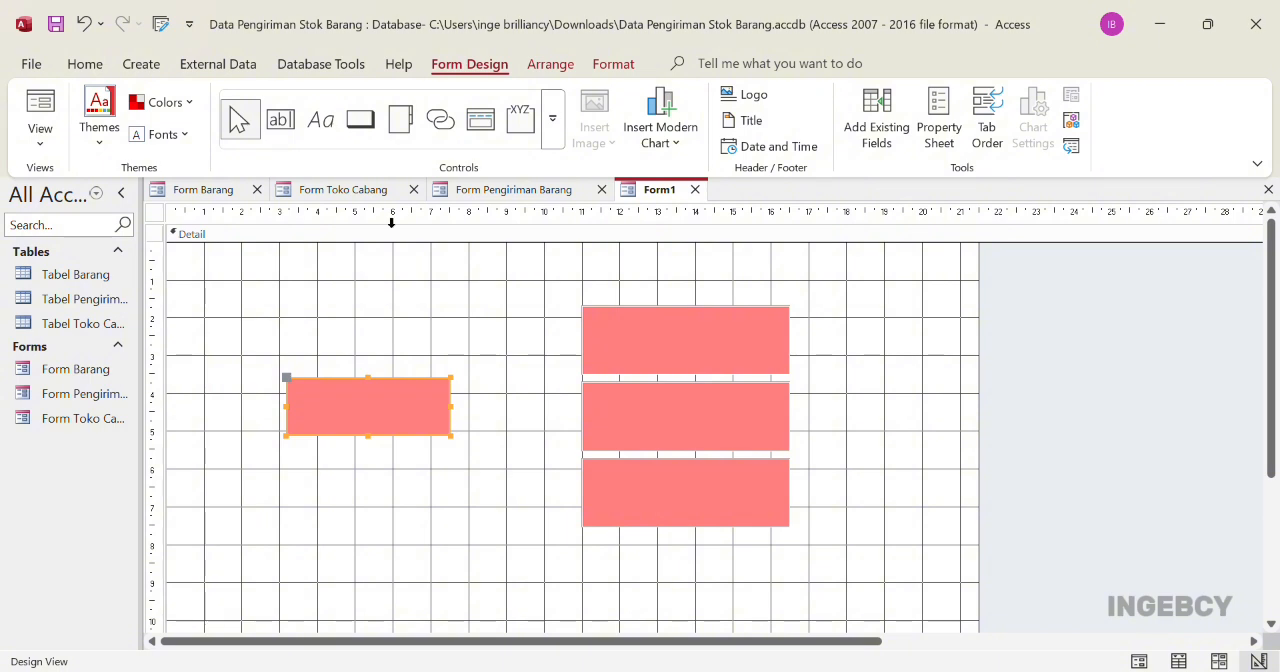
Apply the pink decorative background image to the new form
{"action": "left_click", "coordinate": [399, 299]}
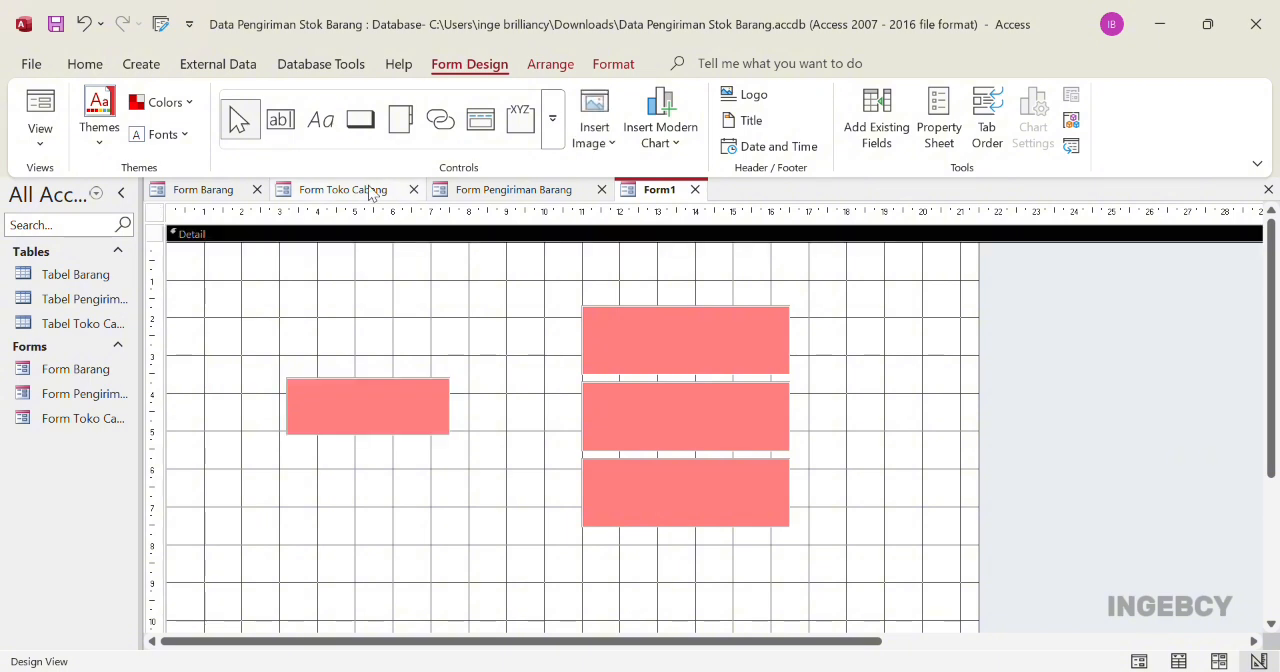
{"action": "left_click", "coordinate": [364, 118]}
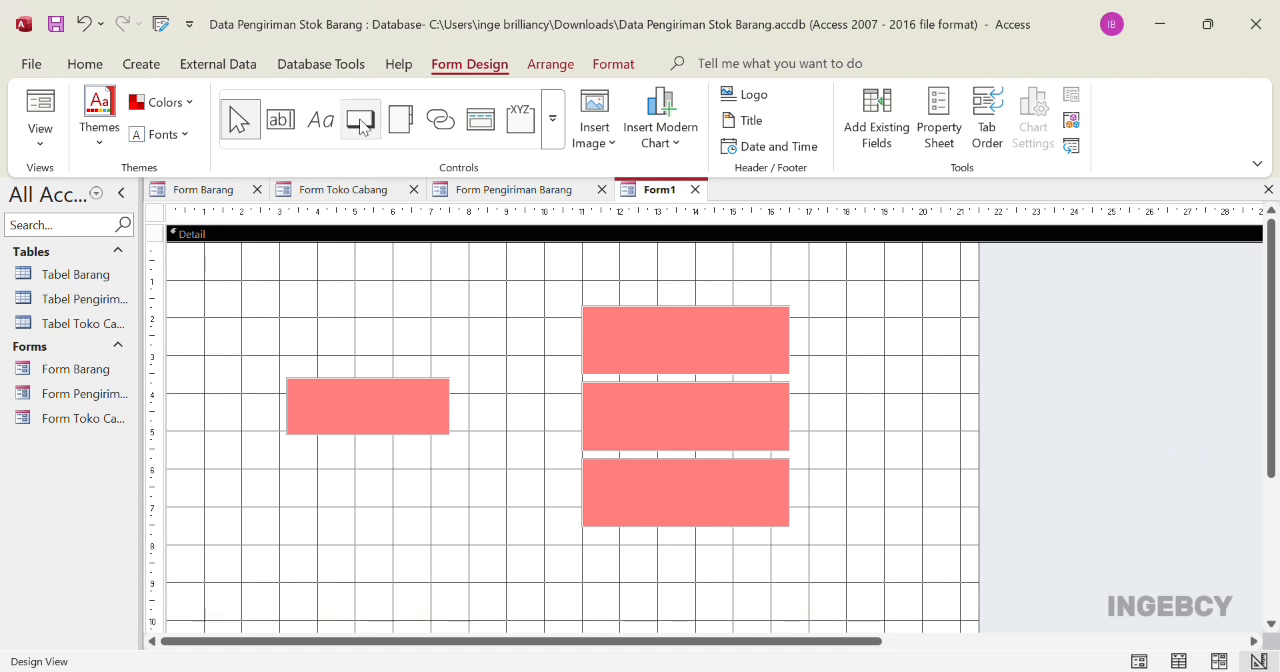
{"action": "left_click", "coordinate": [626, 67]}
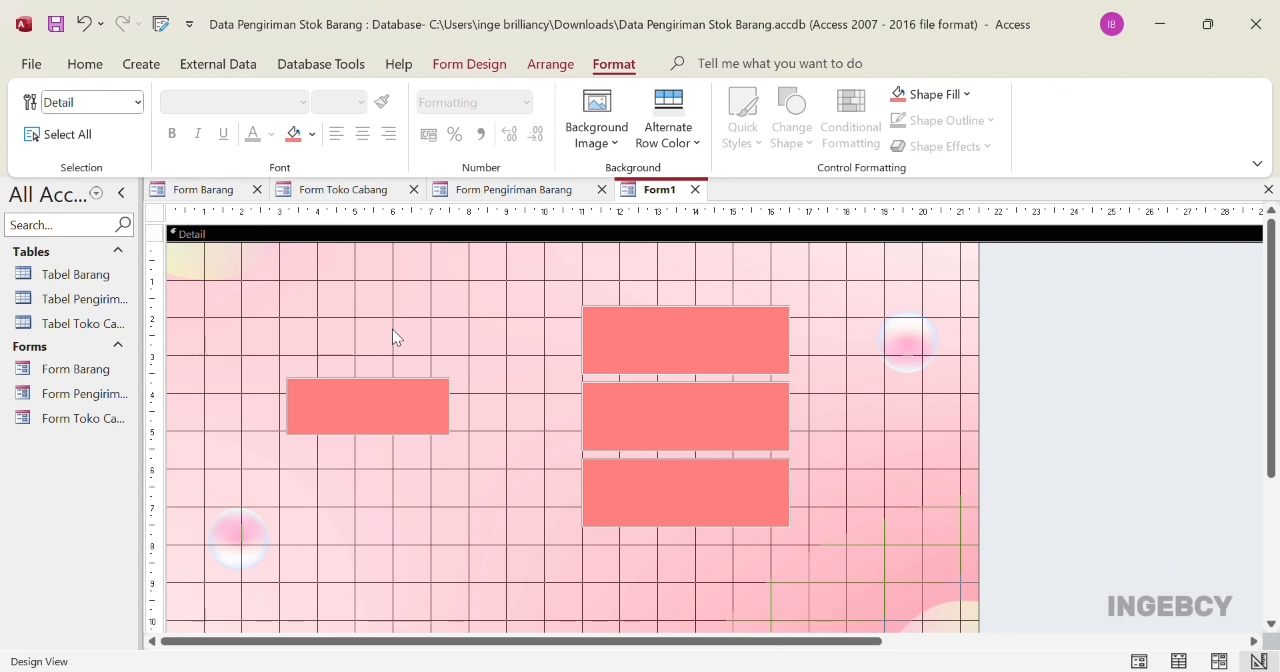
Add command buttons that open Form Barang and Form Toko Cabang on the upper two rectangles of the stack, captioned with the form names
{"action": "left_click", "coordinate": [466, 66]}
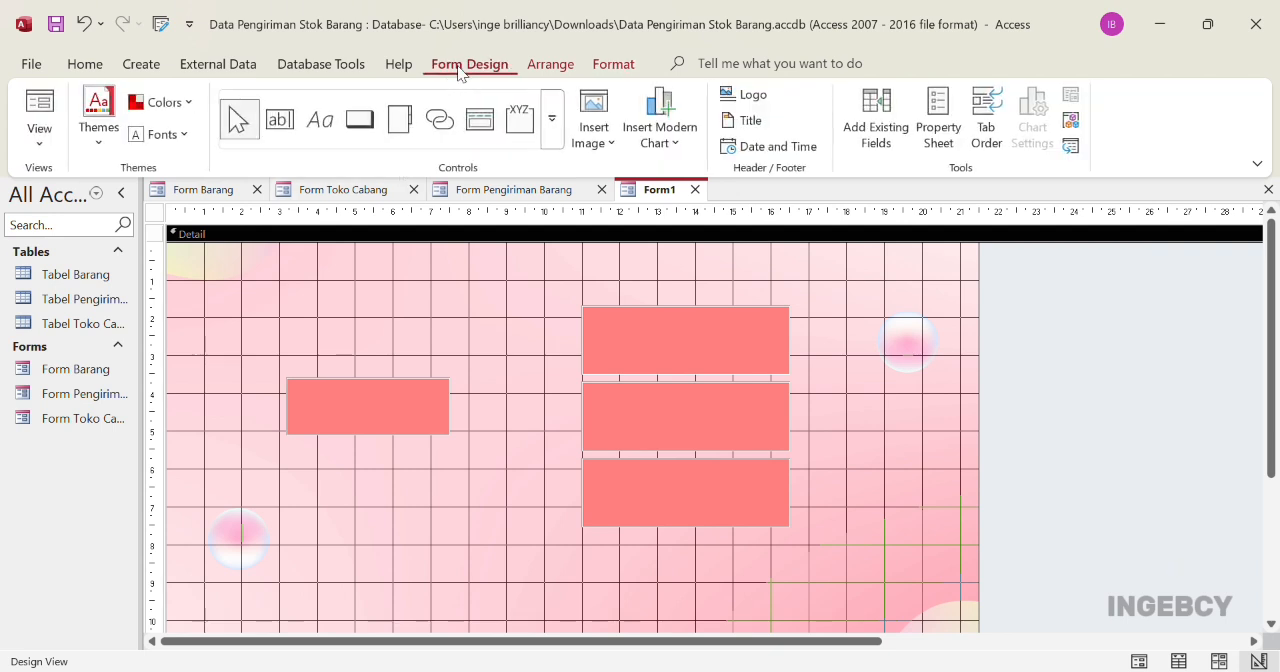
{"action": "left_click", "coordinate": [368, 120]}
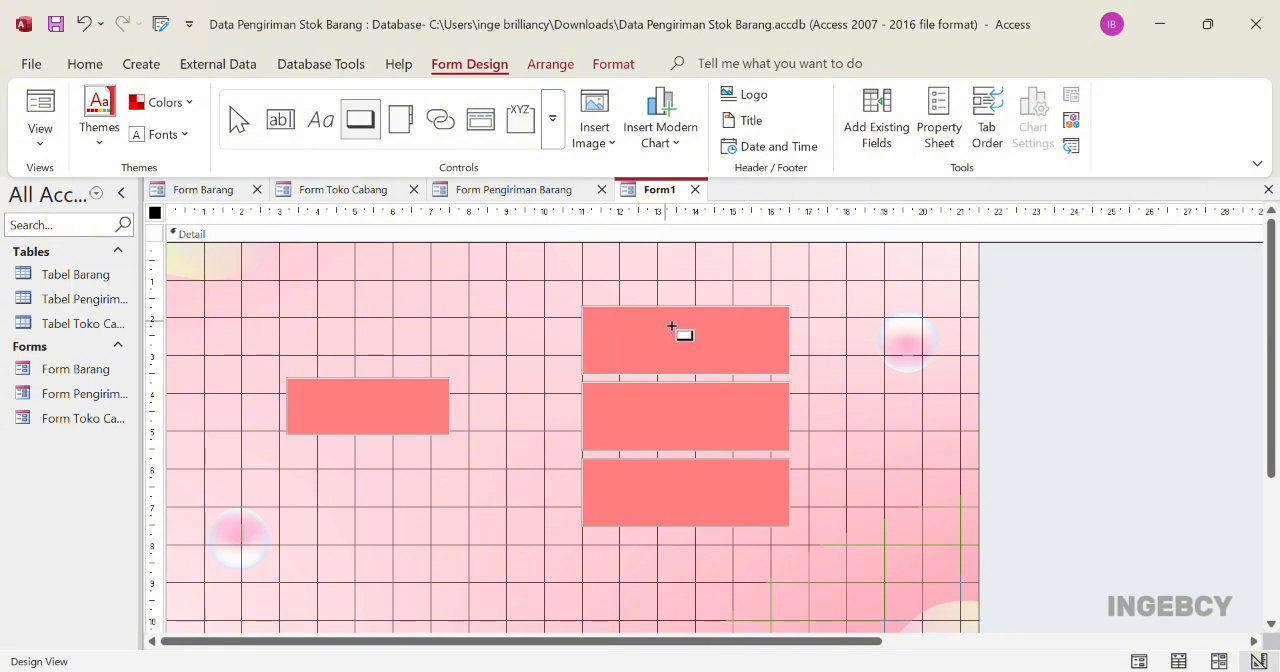
{"action": "left_click_drag", "start_coordinate": [670, 326], "coordinate": [775, 359]}
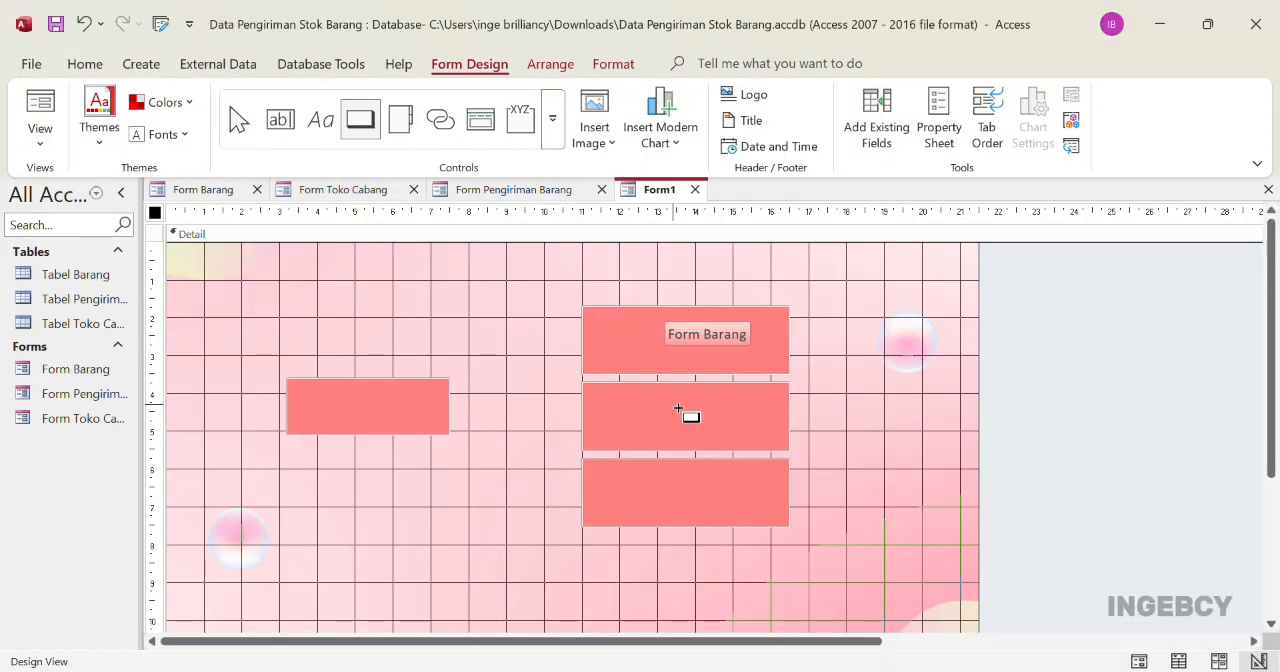
{"action": "left_click_drag", "start_coordinate": [678, 409], "coordinate": [766, 438]}
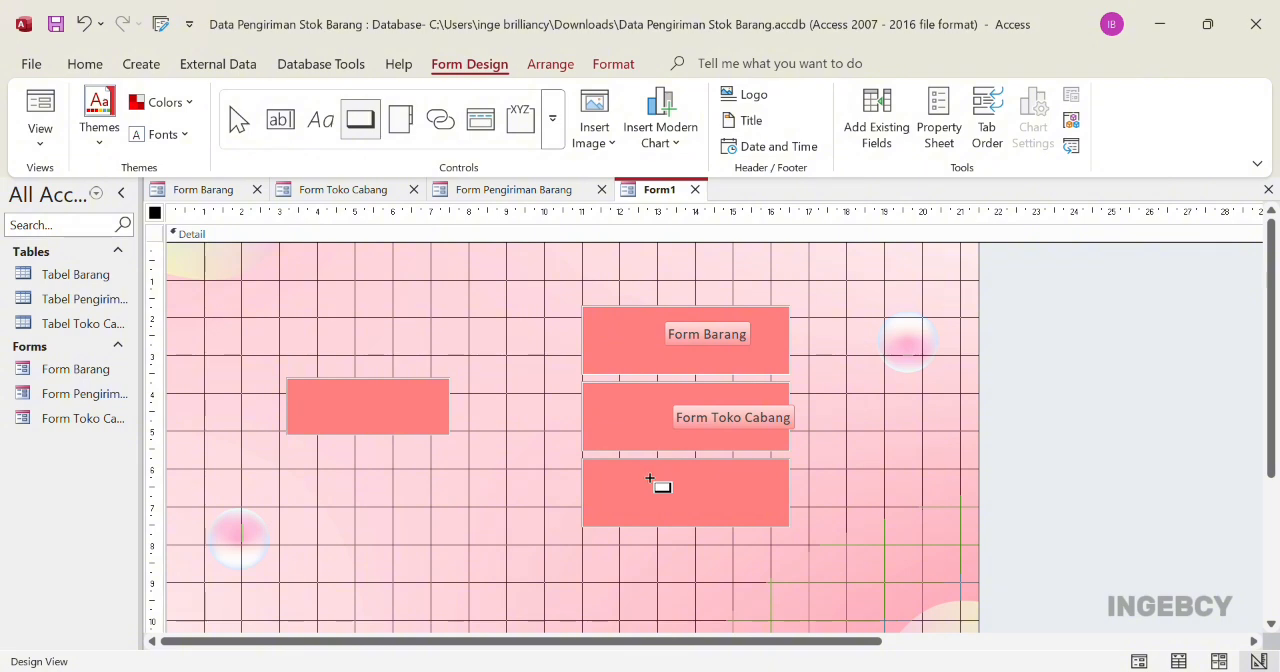
Add a command button that opens Form Pengiriman Barang on the lowest stacked rectangle, with the text Form Pengiriman Barang
{"action": "left_click_drag", "start_coordinate": [680, 481], "coordinate": [779, 518]}
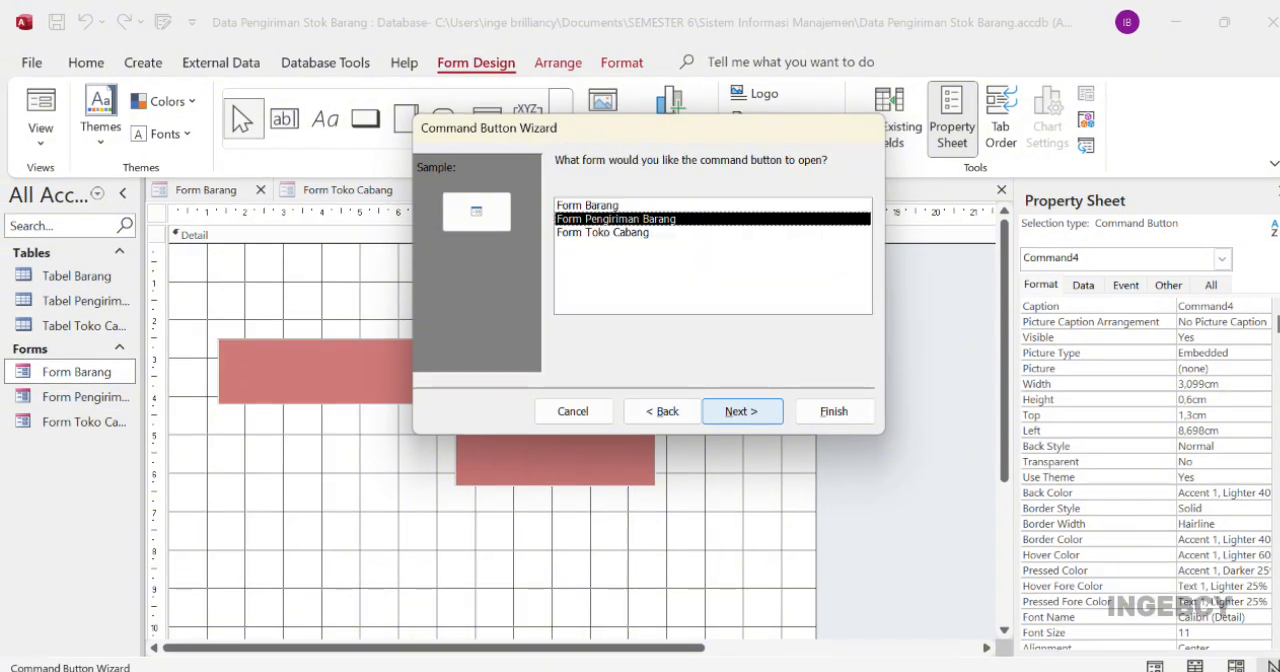
{"action": "key", "text": "Return"}
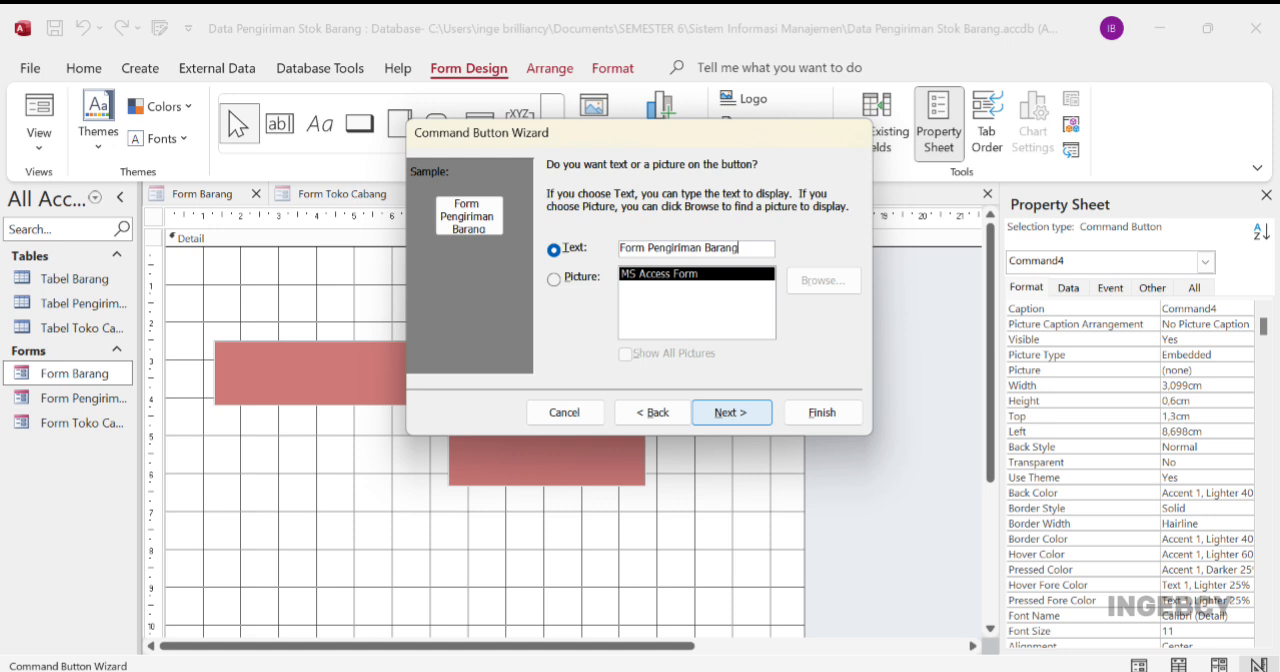
{"action": "key", "text": "Return"}
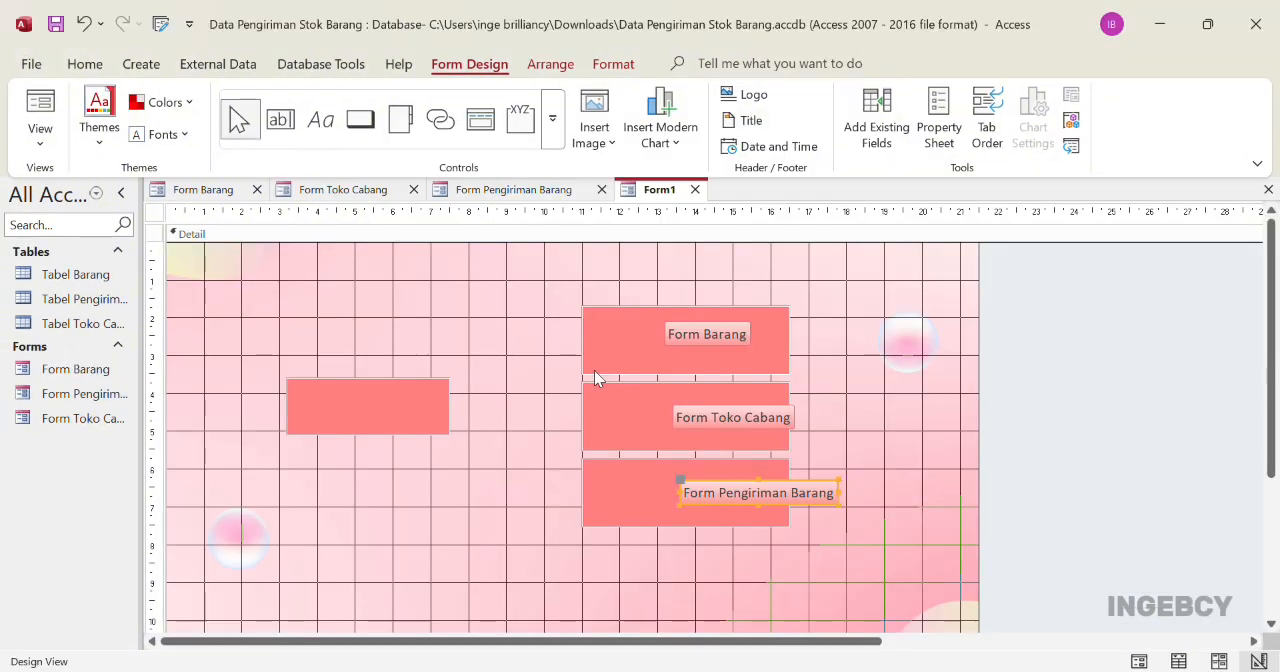
Add a command button with the text Tutup on the smaller separate rectangle, keeping its default name
{"action": "left_click", "coordinate": [360, 119]}
{"action": "left_click", "coordinate": [359, 412]}
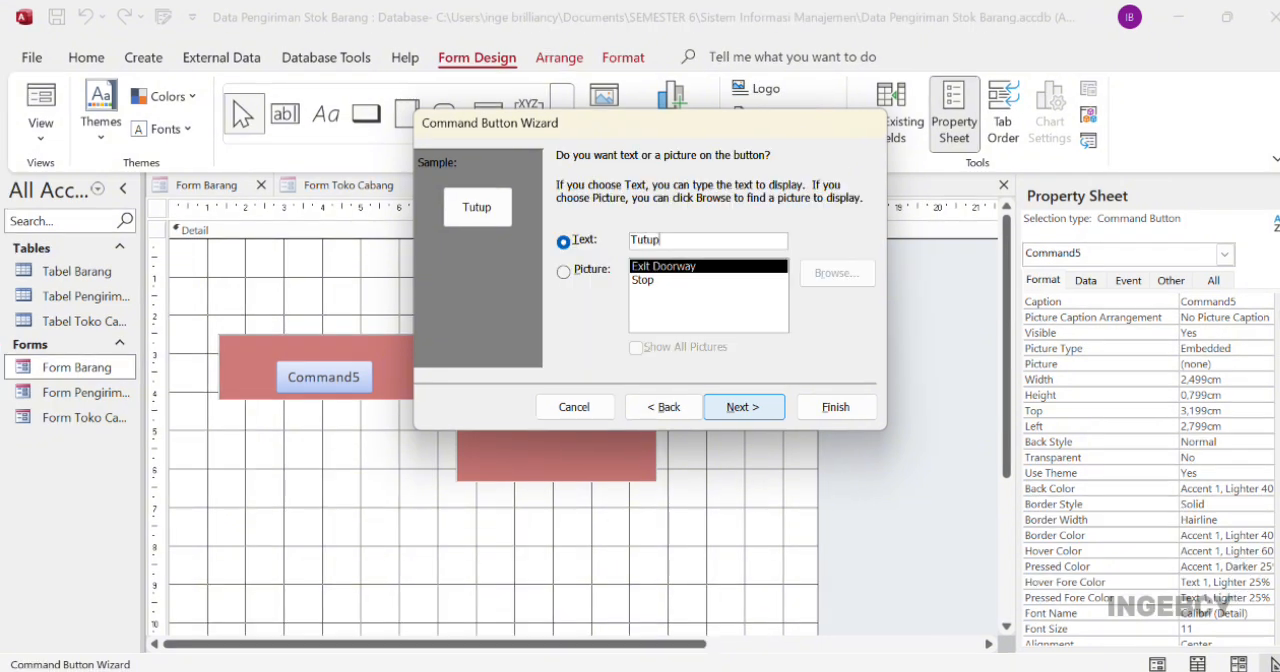
{"action": "key", "text": "Return"}
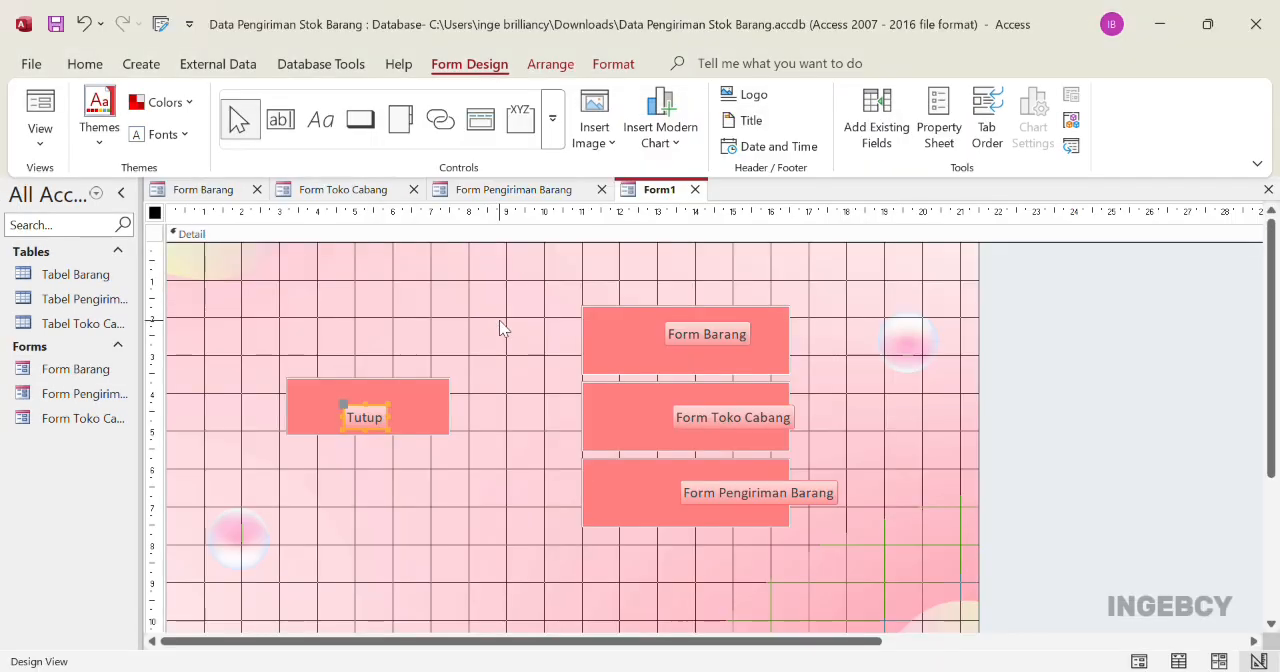
{"action": "left_click", "coordinate": [500, 322]}
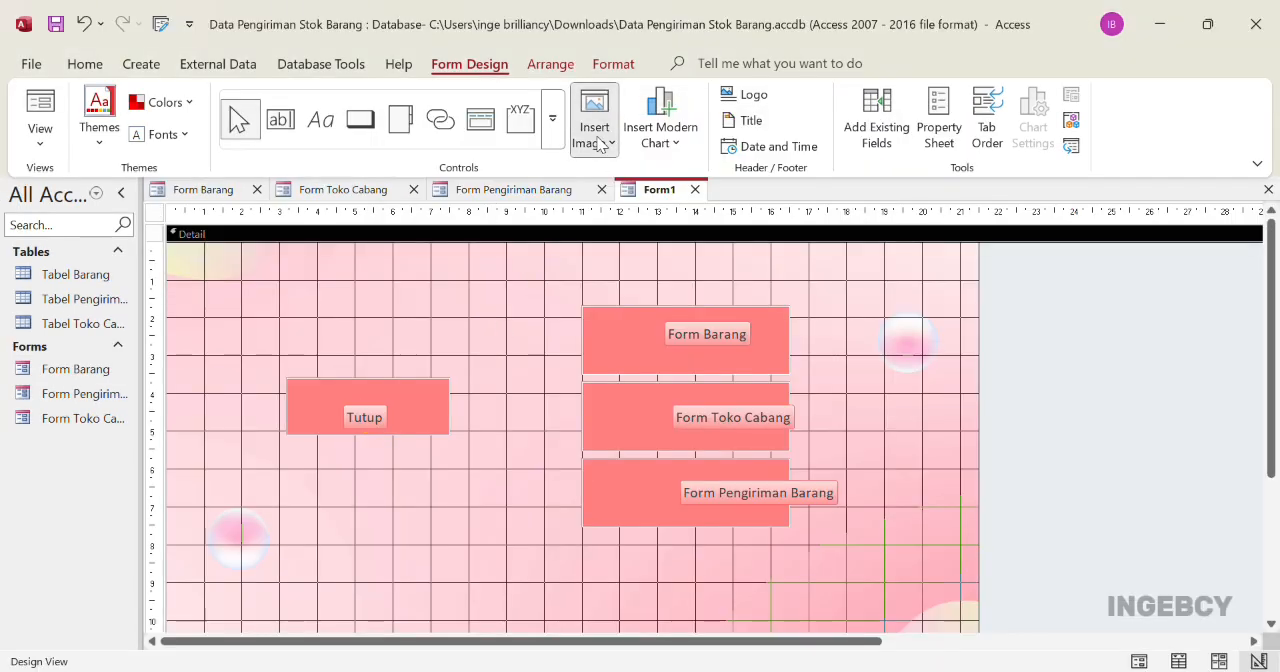
Insert the PT Indo Bismar logo about 2 cm wide near the form's upper-left corner and the warehouse picture beside the Form Barang button
{"action": "left_click", "coordinate": [777, 256]}
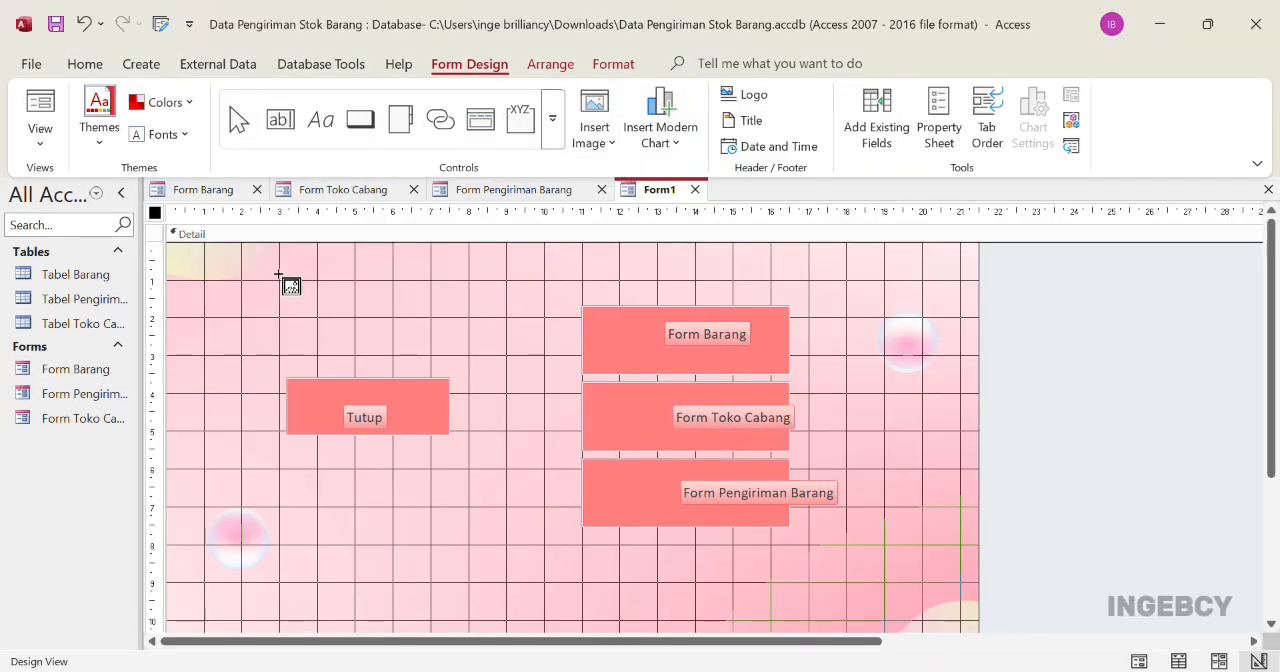
{"action": "left_click_drag", "start_coordinate": [191, 259], "coordinate": [279, 340]}
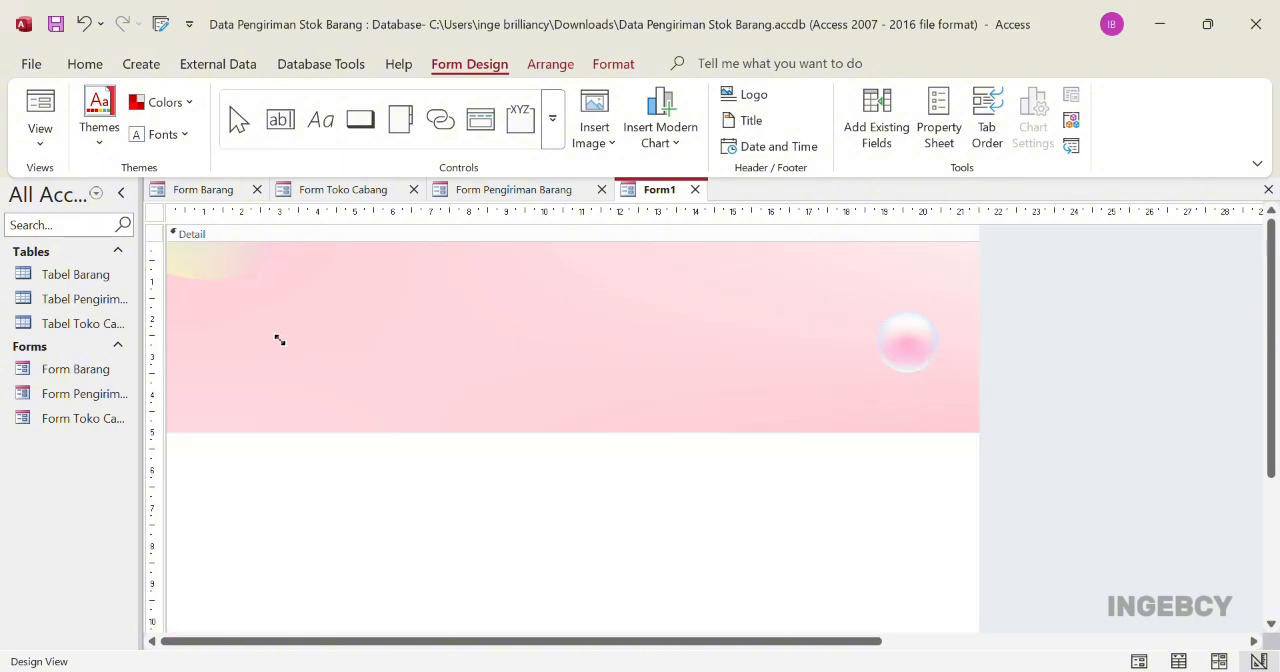
{"action": "left_click", "coordinate": [594, 130]}
{"action": "left_click", "coordinate": [84, 24]}
{"action": "left_click", "coordinate": [557, 331]}
{"action": "left_click", "coordinate": [594, 130]}
{"action": "left_click_drag", "start_coordinate": [571, 304], "coordinate": [640, 363]}
Insert the store picture beside the Form Toko Cabang button and the delivery truck picture beside the Form Pengiriman Barang button
{"action": "left_click", "coordinate": [540, 345]}
{"action": "left_click", "coordinate": [594, 130]}
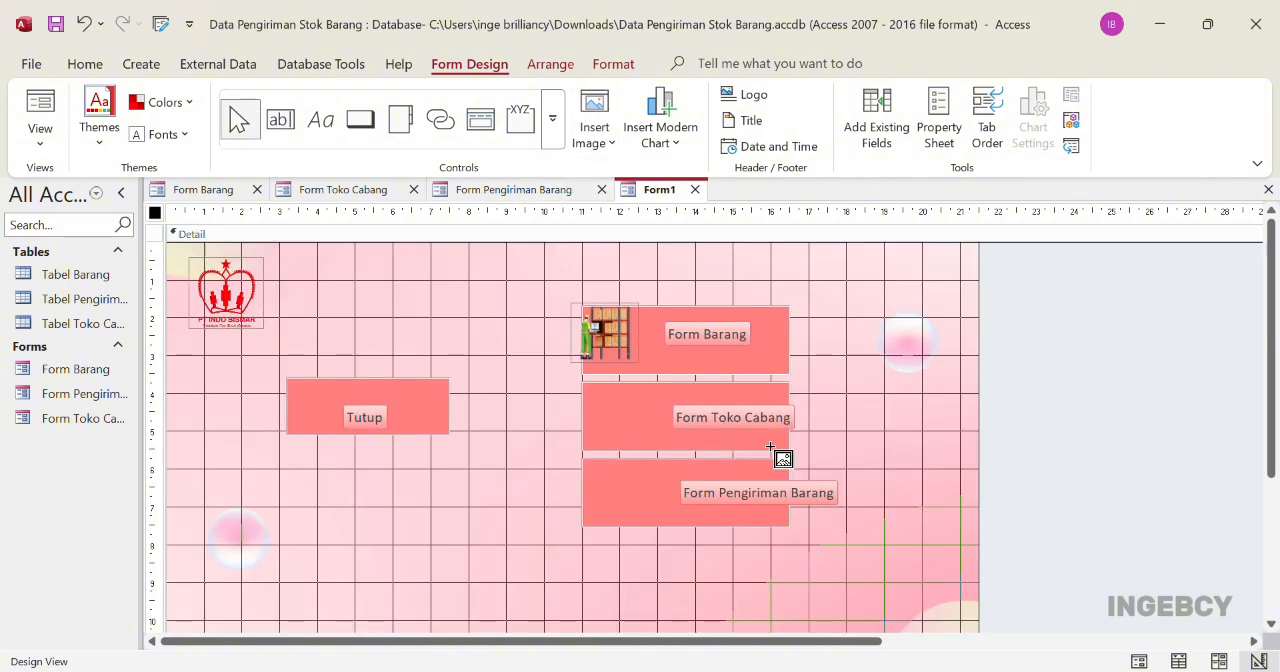
{"action": "left_click_drag", "start_coordinate": [556, 386], "coordinate": [642, 441]}
{"action": "left_click", "coordinate": [605, 140]}
{"action": "left_click", "coordinate": [766, 383]}
{"action": "left_click_drag", "start_coordinate": [571, 469], "coordinate": [650, 522]}
Insert the picture of the woman in the yellow shirt just above the Tutup button, about 1.8 by 1.6 cm
{"action": "left_click", "coordinate": [600, 138]}
{"action": "left_click", "coordinate": [440, 366]}
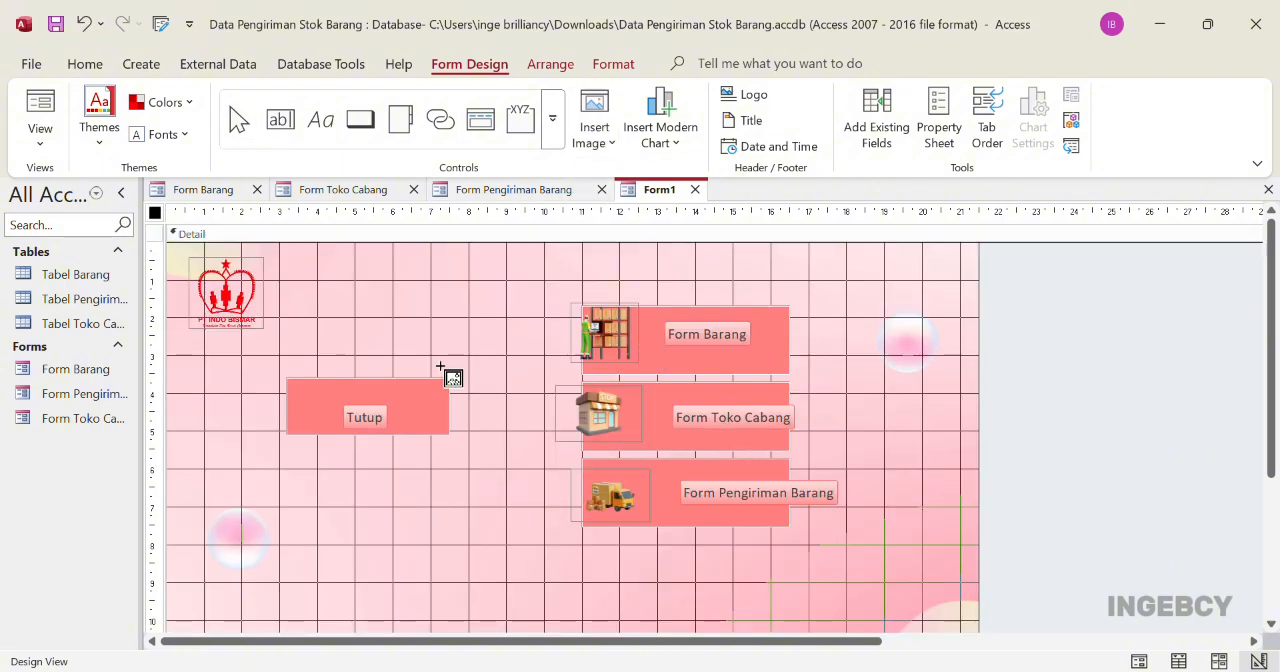
{"action": "left_click_drag", "start_coordinate": [325, 330], "coordinate": [392, 390]}
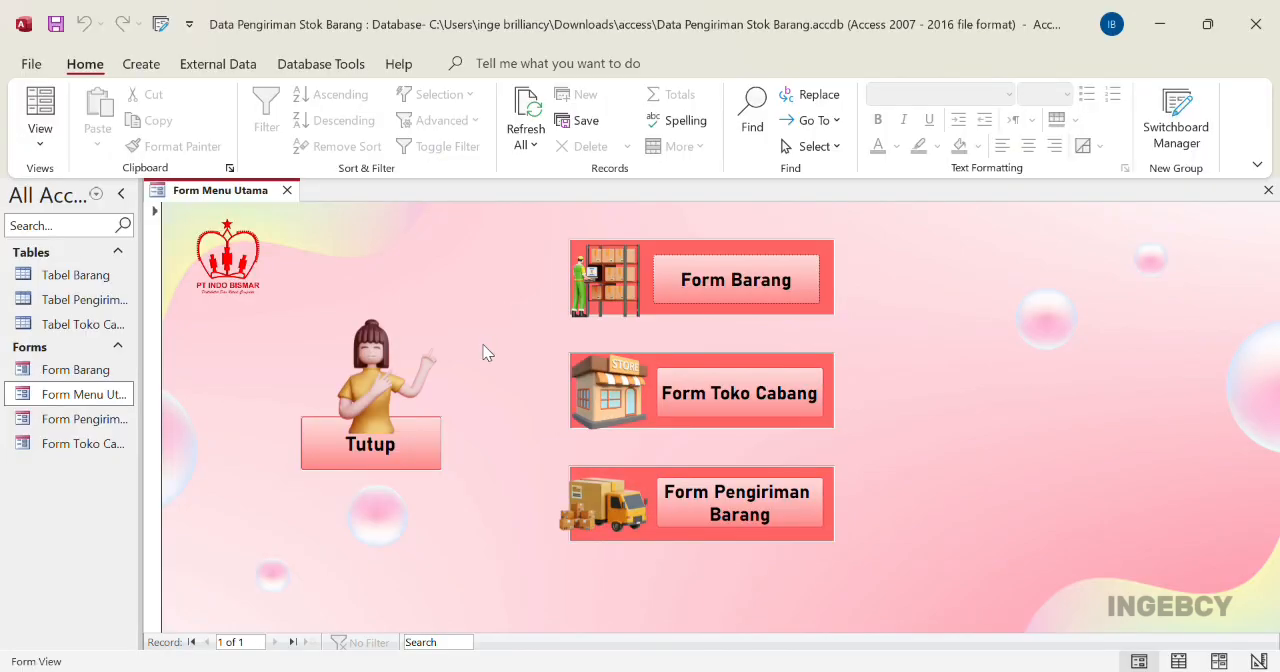
Open Form Barang from the main menu form and enter PROJECTOR TABLE STAND TRIPOD XS140 (P) as the Nama_Barang
{"action": "left_click", "coordinate": [743, 284]}
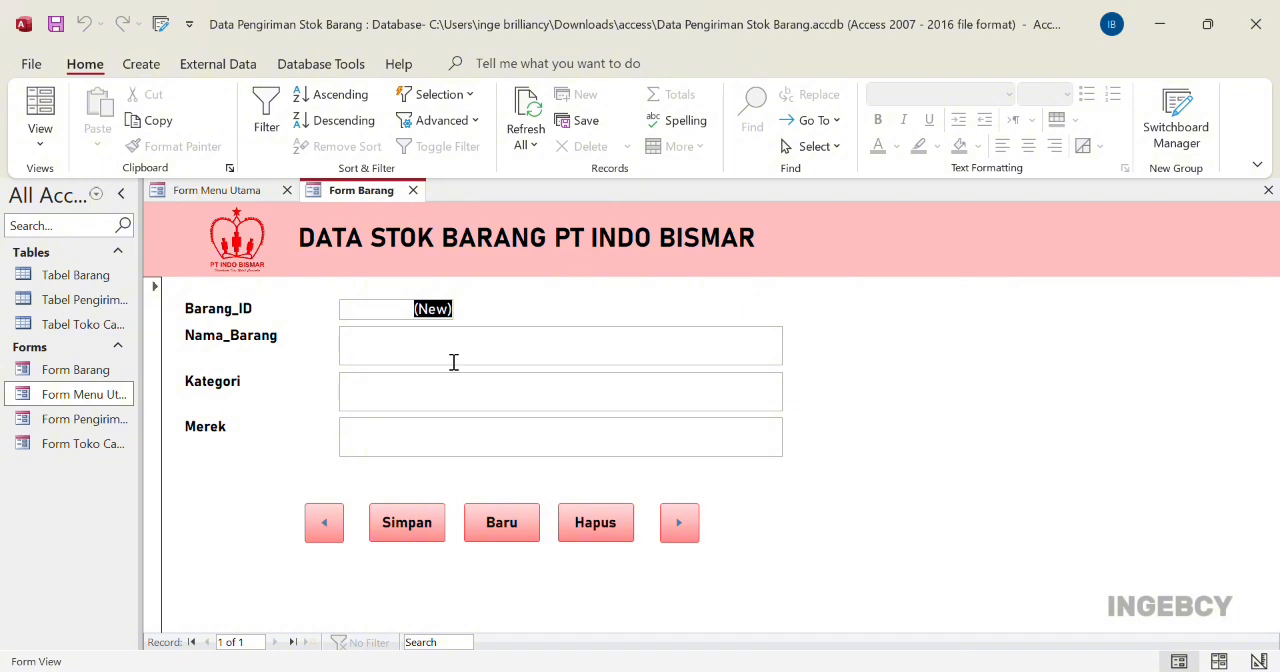
{"action": "left_click", "coordinate": [383, 355]}
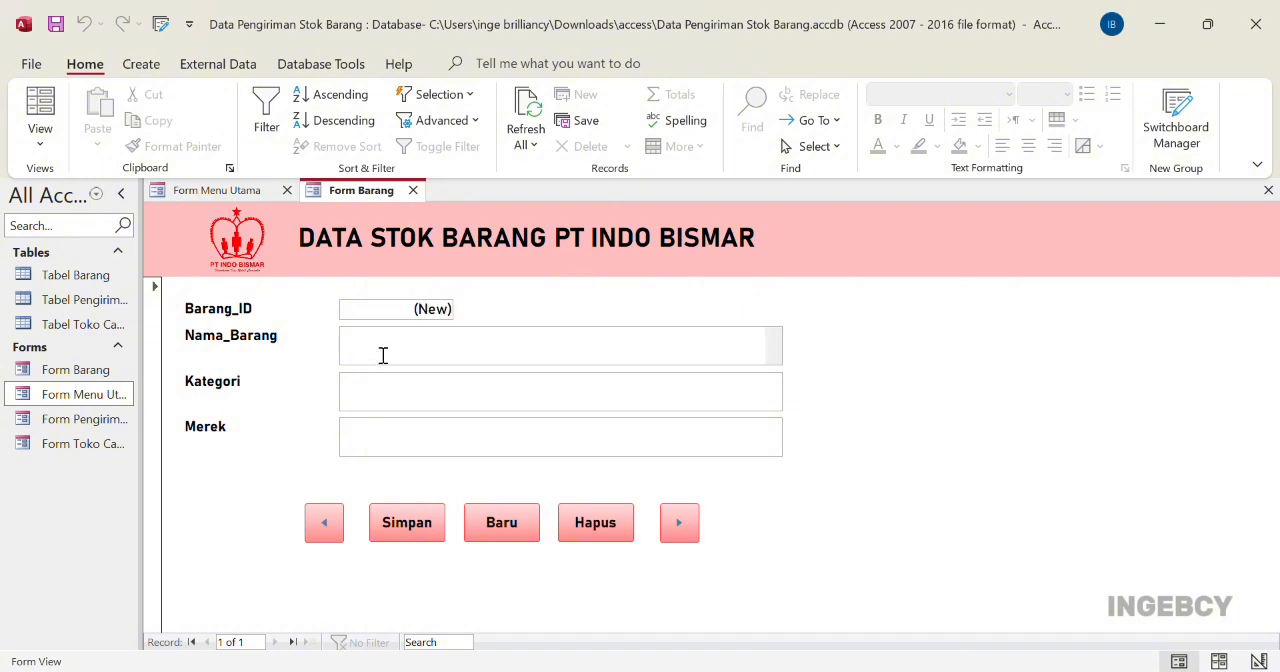
{"action": "key", "text": "Caps_Lock"}
{"action": "type", "text": "PROJECTOR T"}
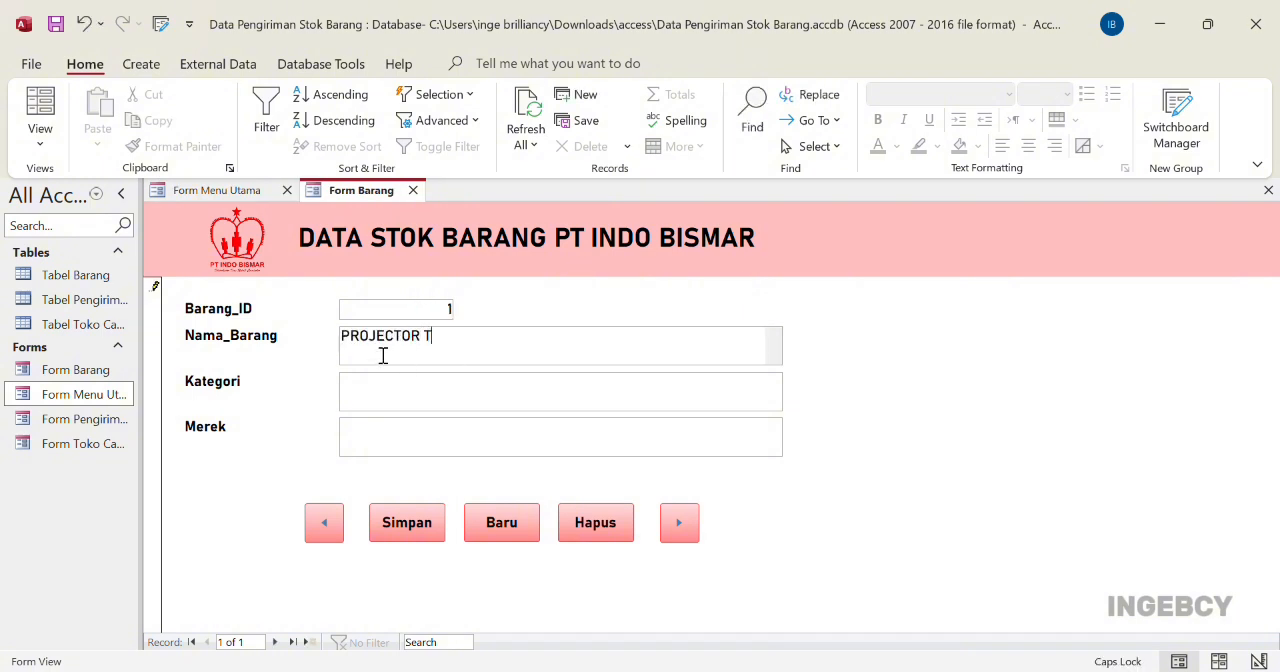
{"action": "type", "text": "ABLE STAND TRIPOD XS140"}
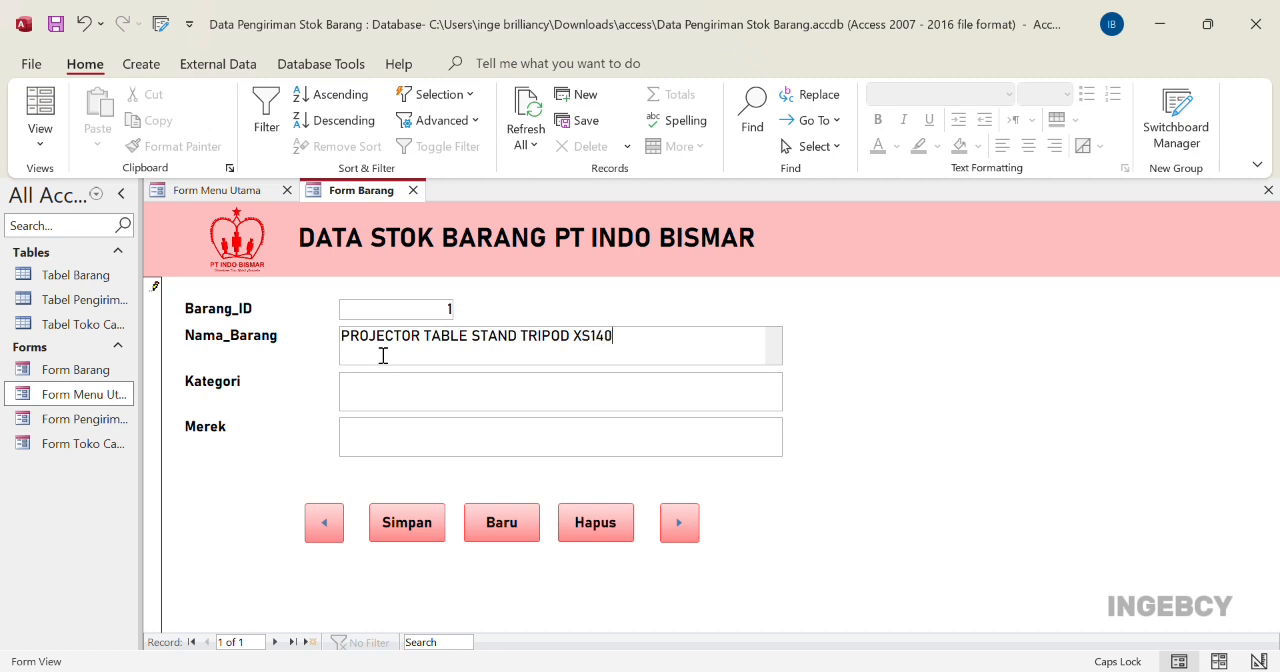
{"action": "type", "text": " (P)"}
Enter PROYEKTOR as Kategori and PIXELSCREEN as Merek, then save the item record and check it in Tabel Barang
{"action": "key", "text": "Tab"}
{"action": "type", "text": "PROYEKTOR"}
{"action": "key", "text": "Tab"}
{"action": "type", "text": "PIXELSCR"}
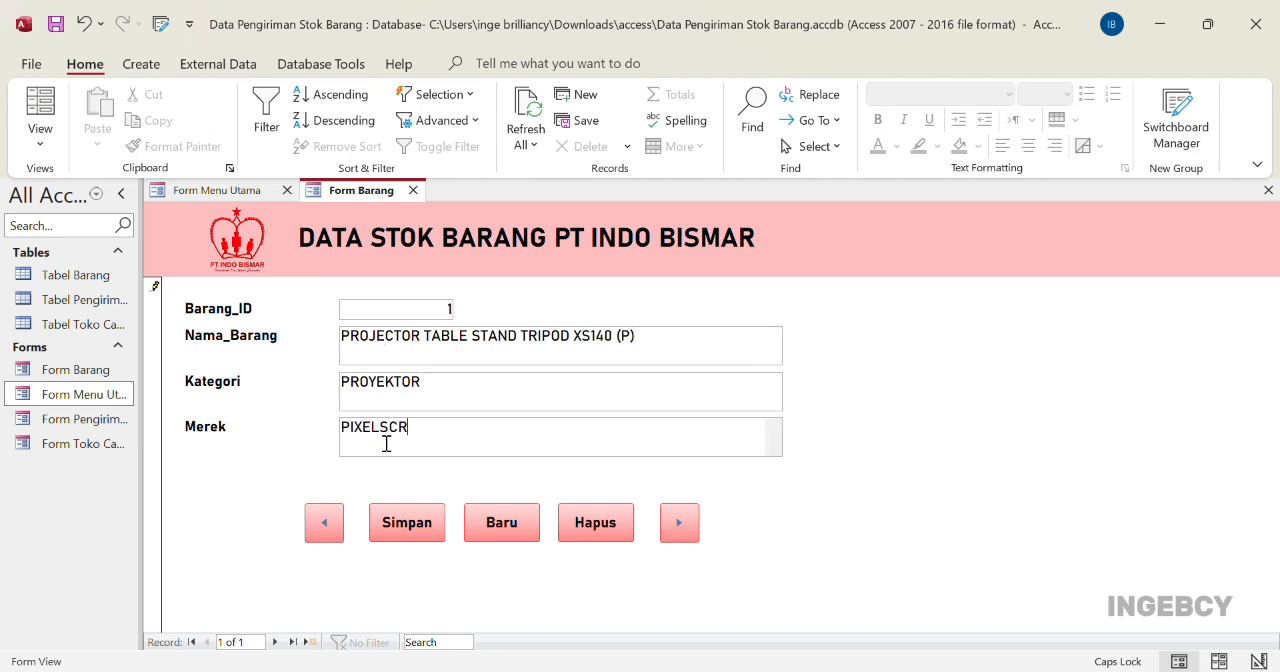
{"action": "type", "text": "EEN"}
{"action": "left_click", "coordinate": [414, 534]}
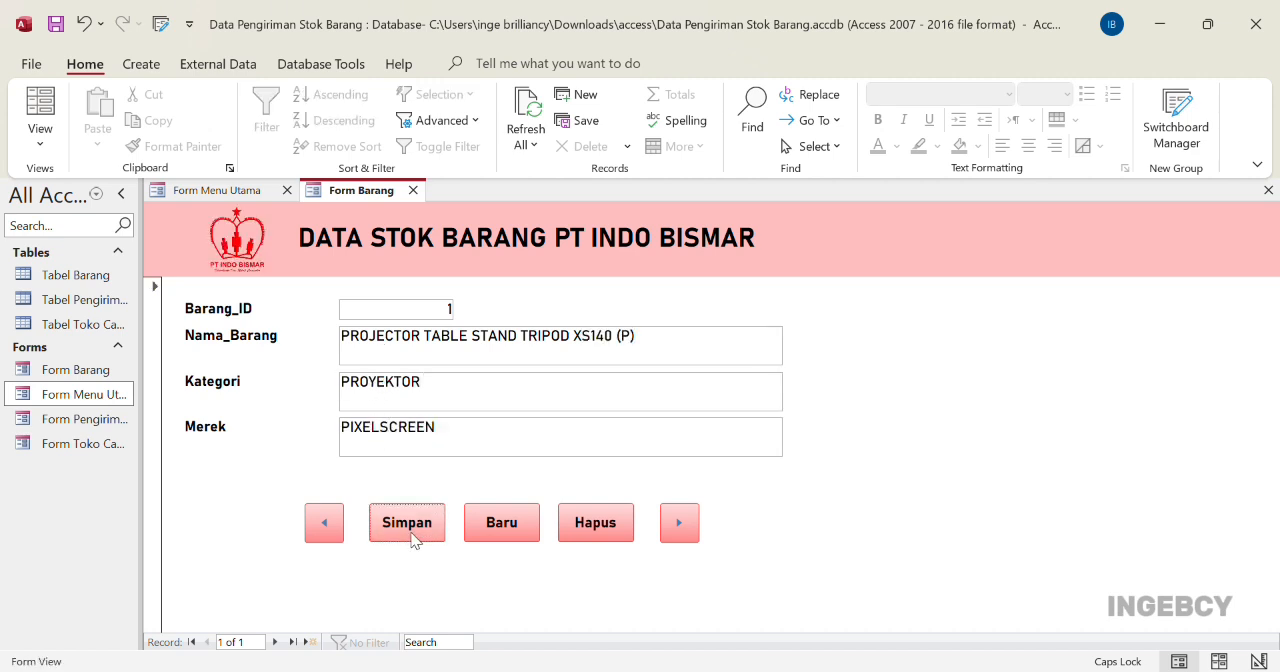
{"action": "double_click", "coordinate": [65, 276]}
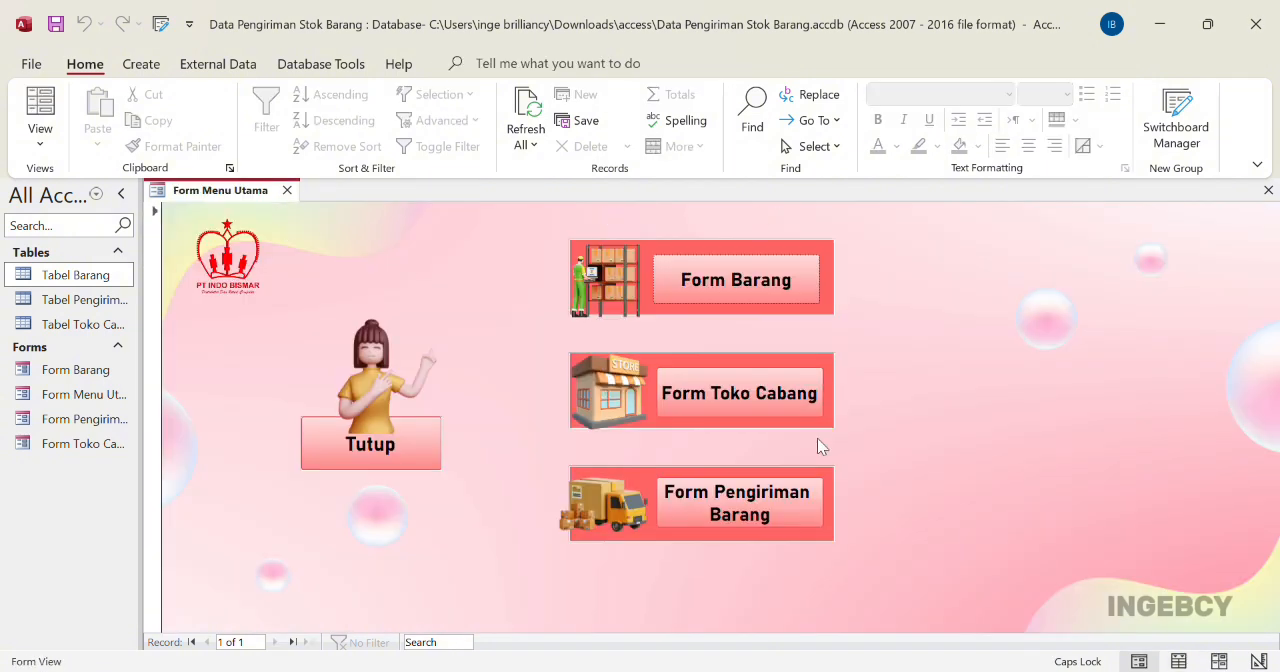
Open Form Toko Cabang from the main menu form and enter AB COMPUTER as Nama_Cabang and the branch's full address as Alamat_Cabang
{"action": "left_click", "coordinate": [716, 400]}
{"action": "left_click", "coordinate": [503, 354]}
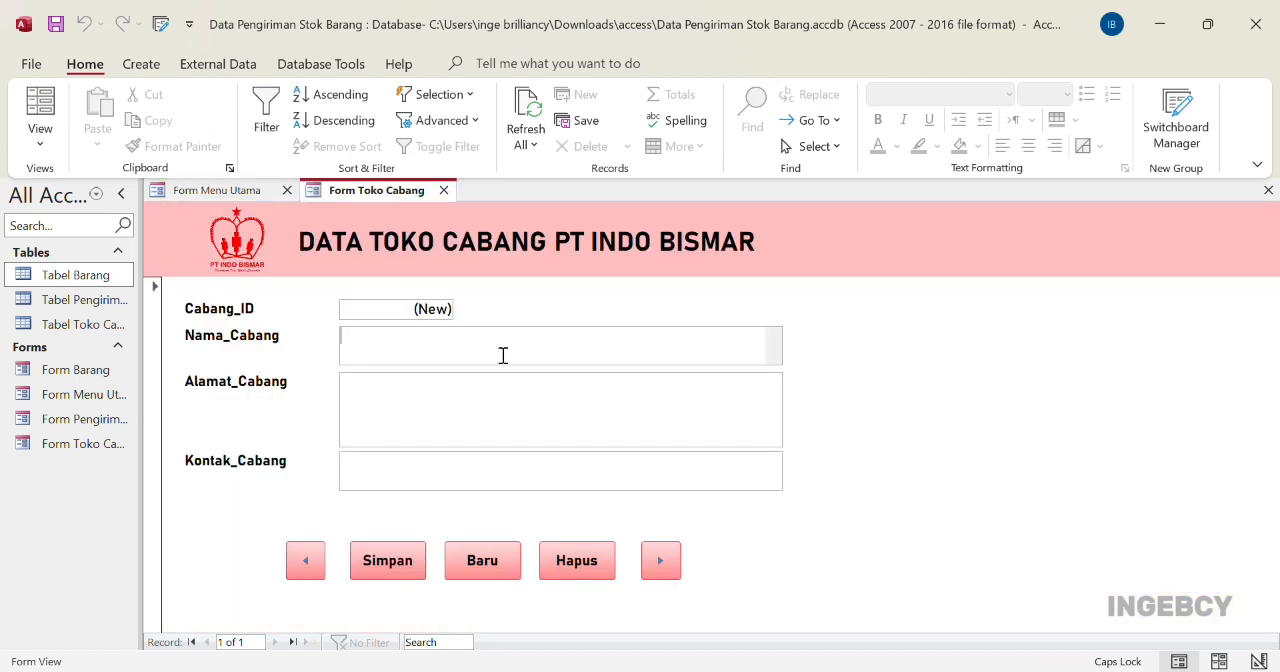
{"action": "type", "text": "AB COMPUTER"}
{"action": "left_click", "coordinate": [461, 413]}
{"action": "type", "text": "PLAZA MARINA, LT."}
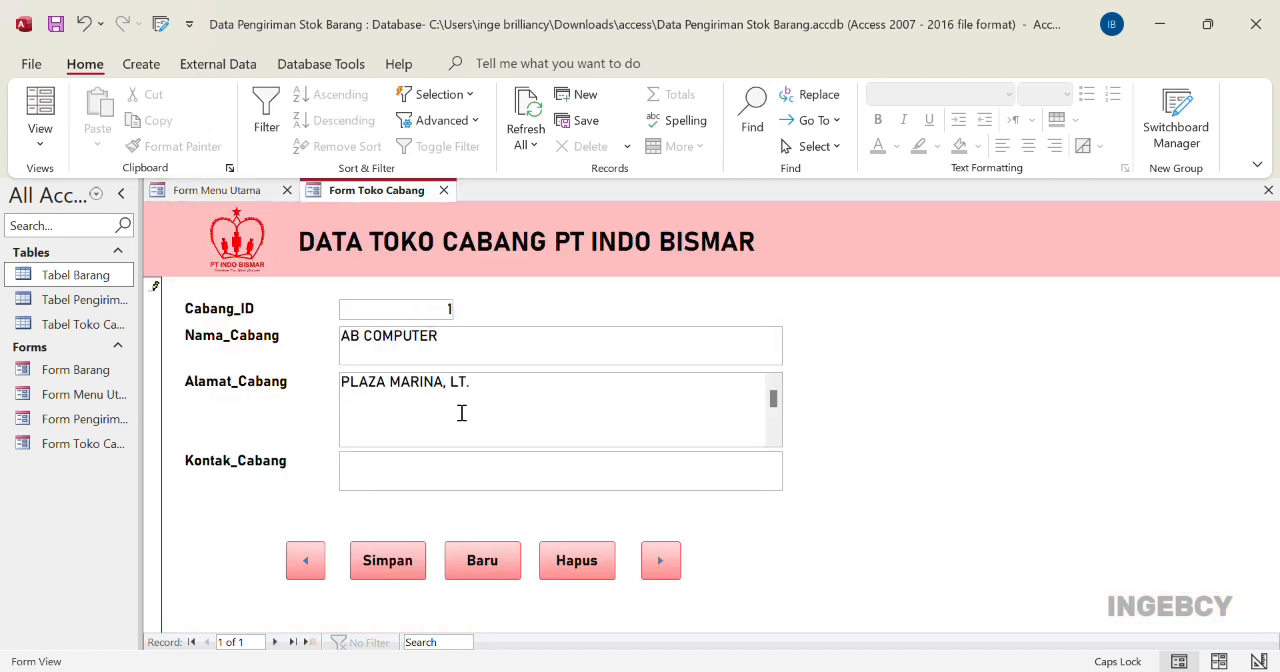
{"action": "type", "text": " 2, BLOK K2, SIDOSERMO, KEC."}
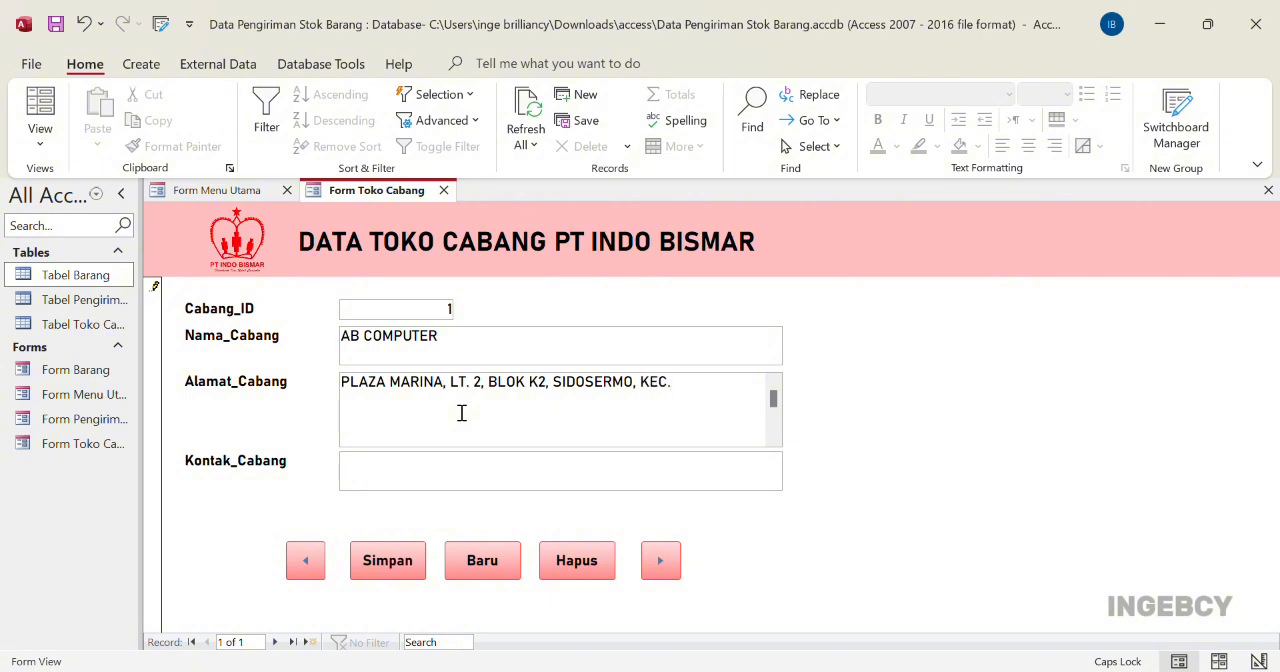
{"action": "type", "text": " WONOCOLO, SURABAYA, JAWA TIMUR, 60238"}
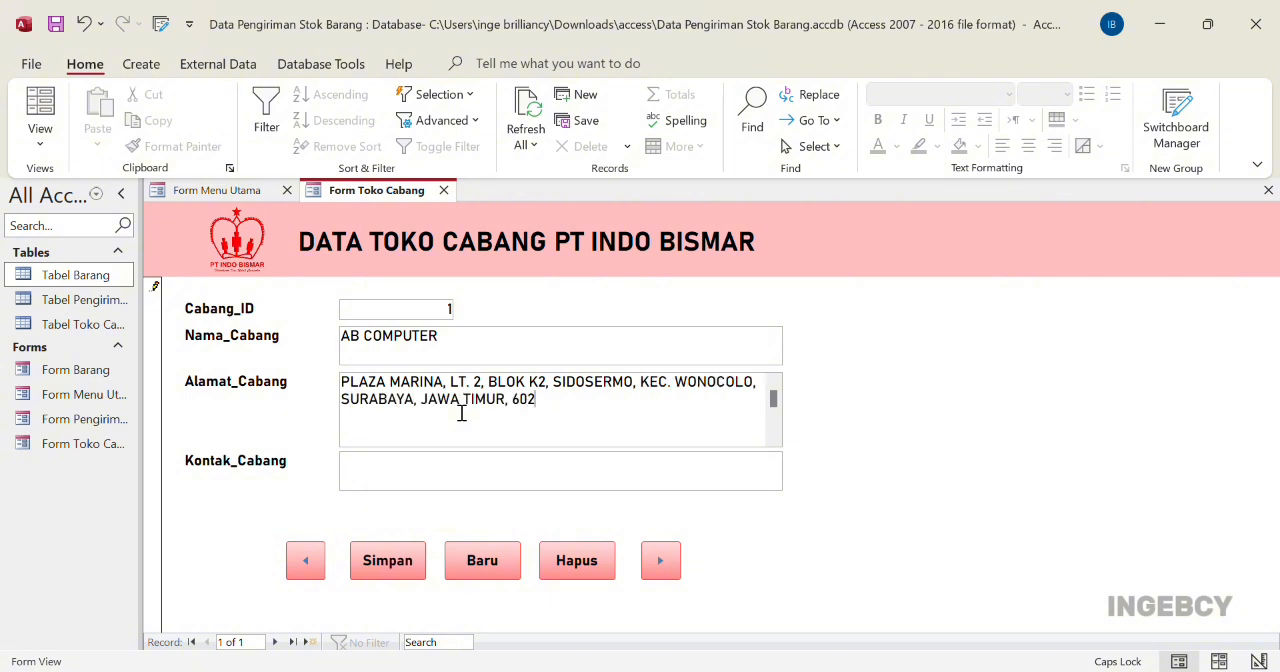
Enter the branch's phone number as Kontak_Cabang, save the record and check it in Tabel Toko Cabang
{"action": "left_click", "coordinate": [420, 486]}
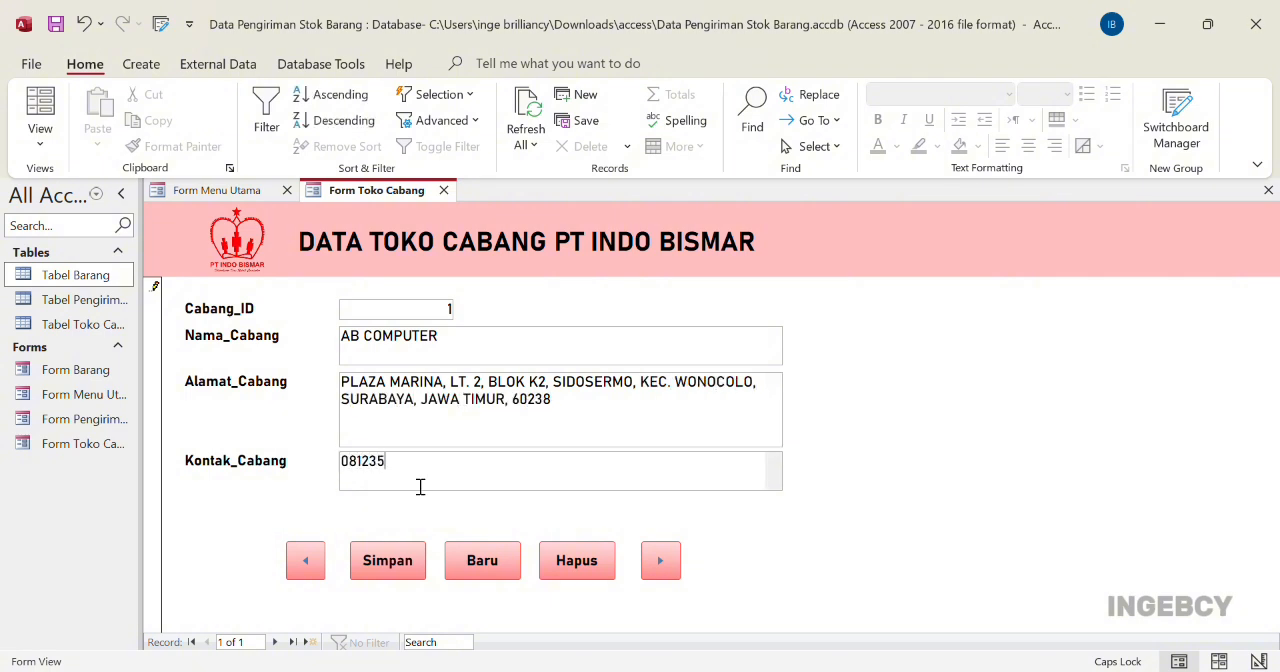
{"action": "left_click", "coordinate": [63, 332]}
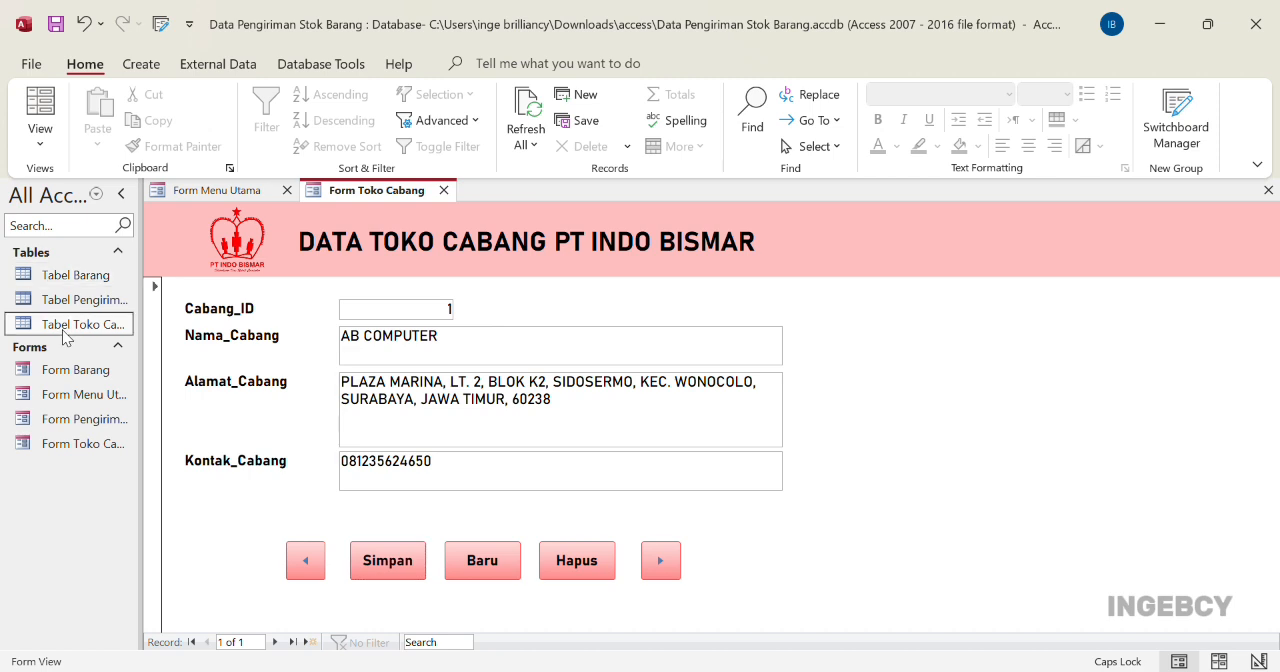
{"action": "double_click", "coordinate": [63, 335]}
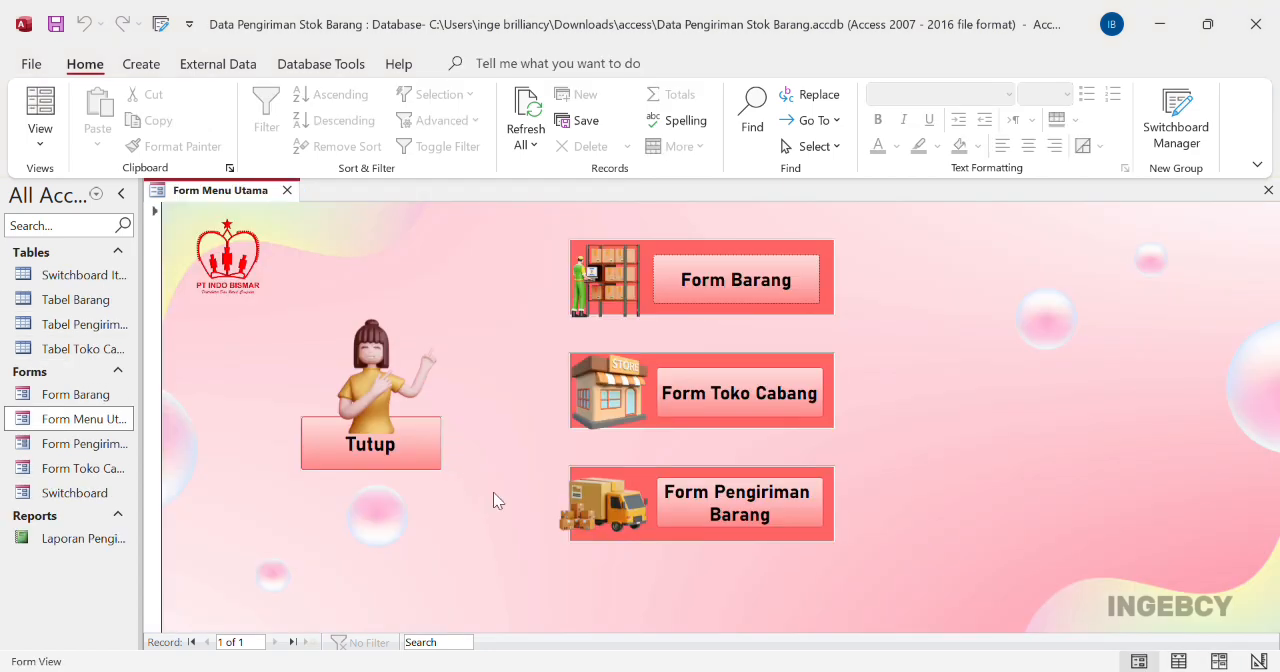
Open Form Pengiriman Barang from the main menu form and set Cabang_ID to 6 and Barang_ID to 1 in the blank shipment record
{"action": "left_click", "coordinate": [722, 508]}
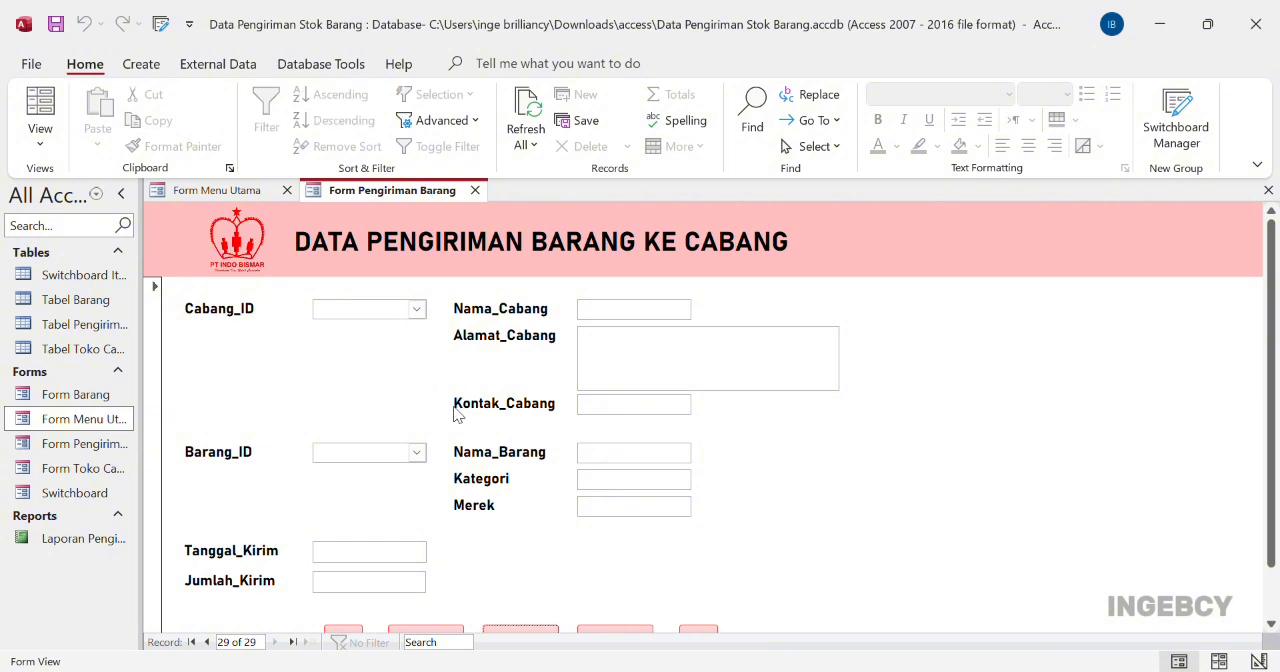
{"action": "left_click", "coordinate": [406, 318]}
{"action": "type", "text": "6"}
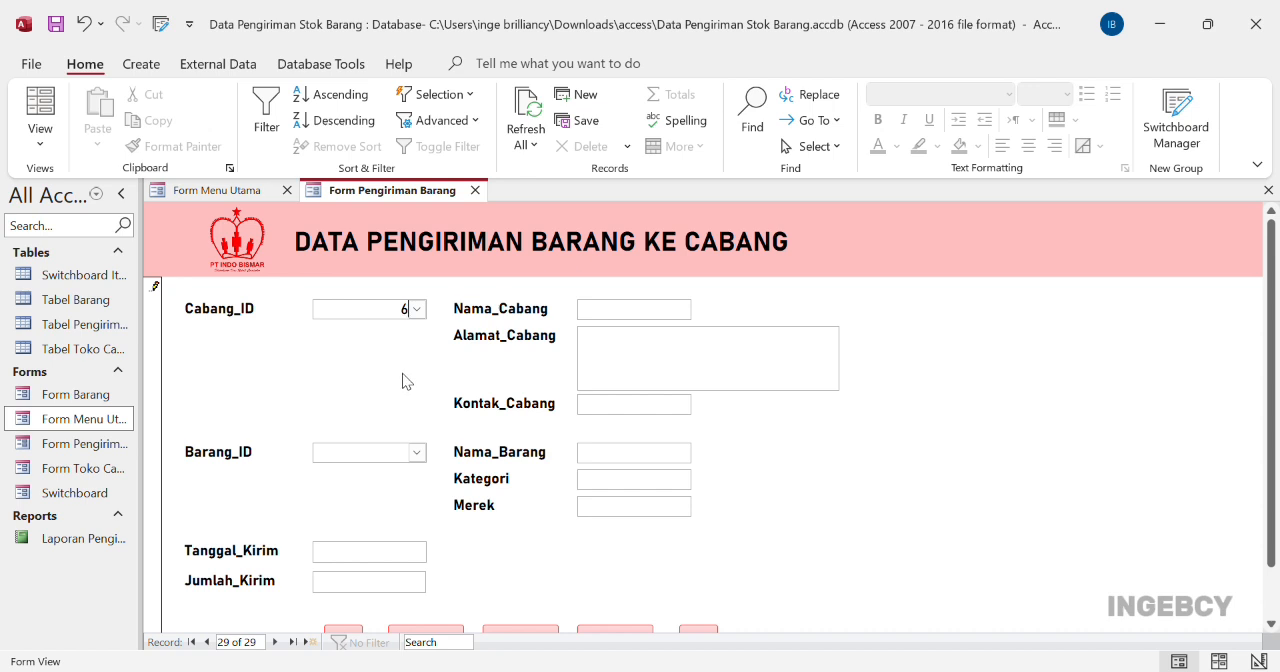
{"action": "left_click", "coordinate": [400, 452]}
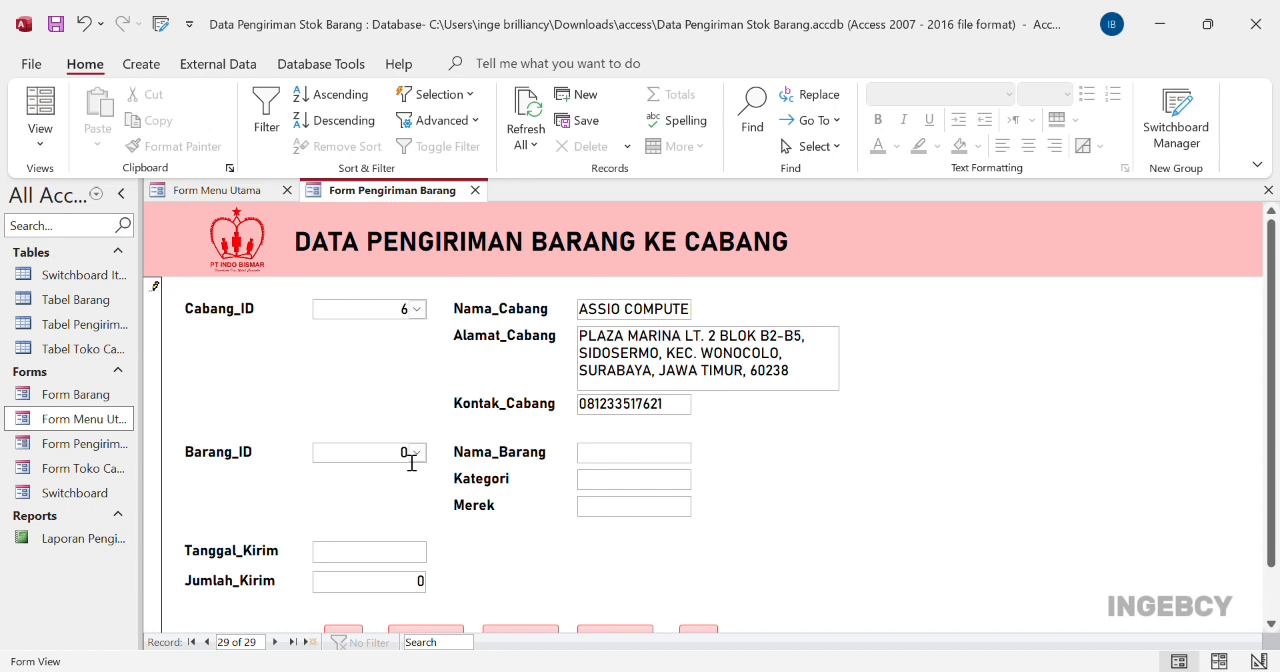
{"action": "double_click", "coordinate": [411, 460]}
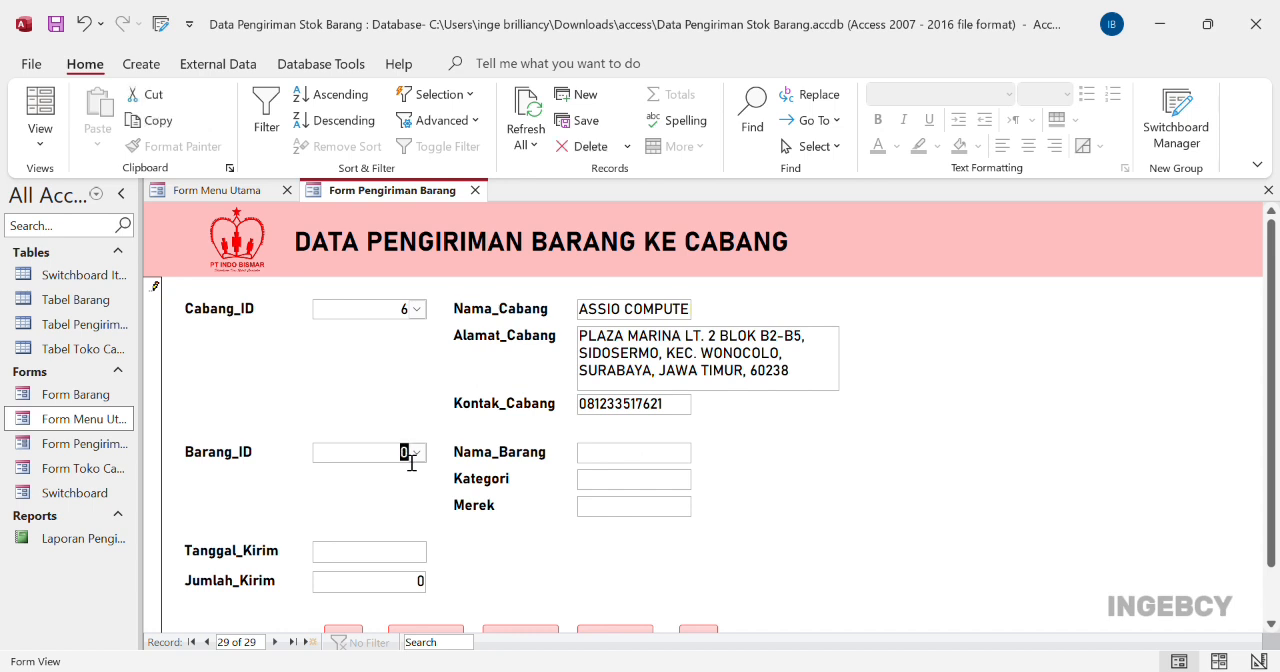
{"action": "type", "text": "1"}
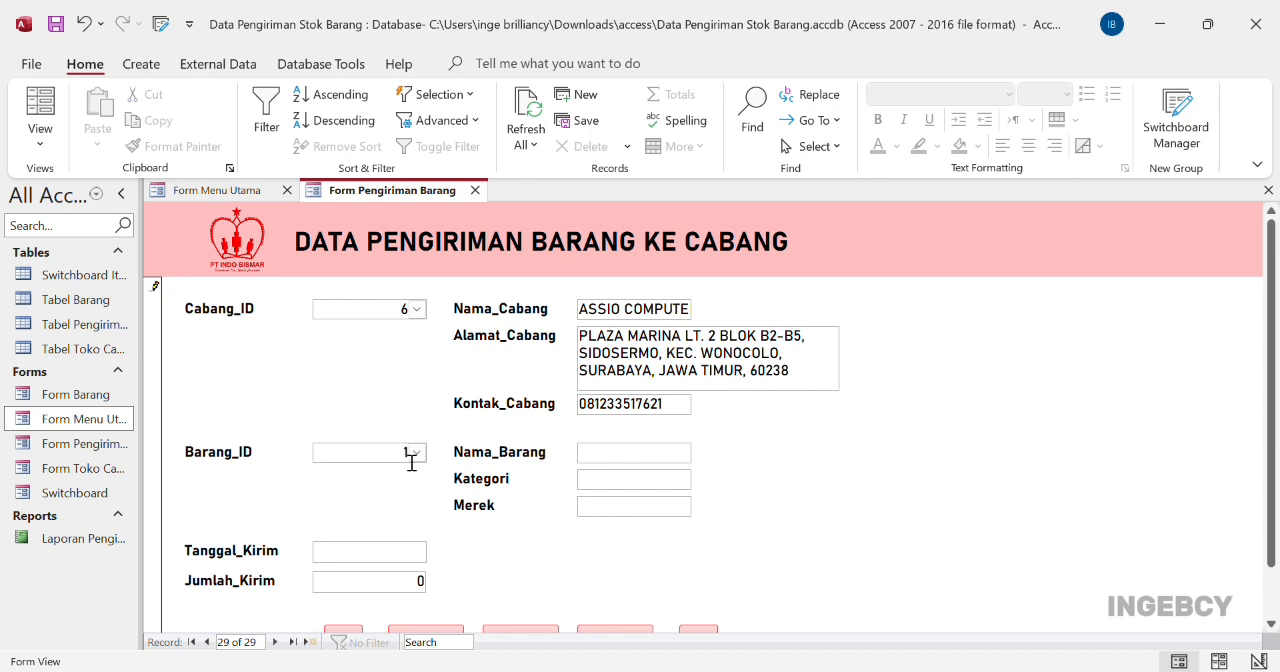
{"action": "left_click", "coordinate": [421, 553]}
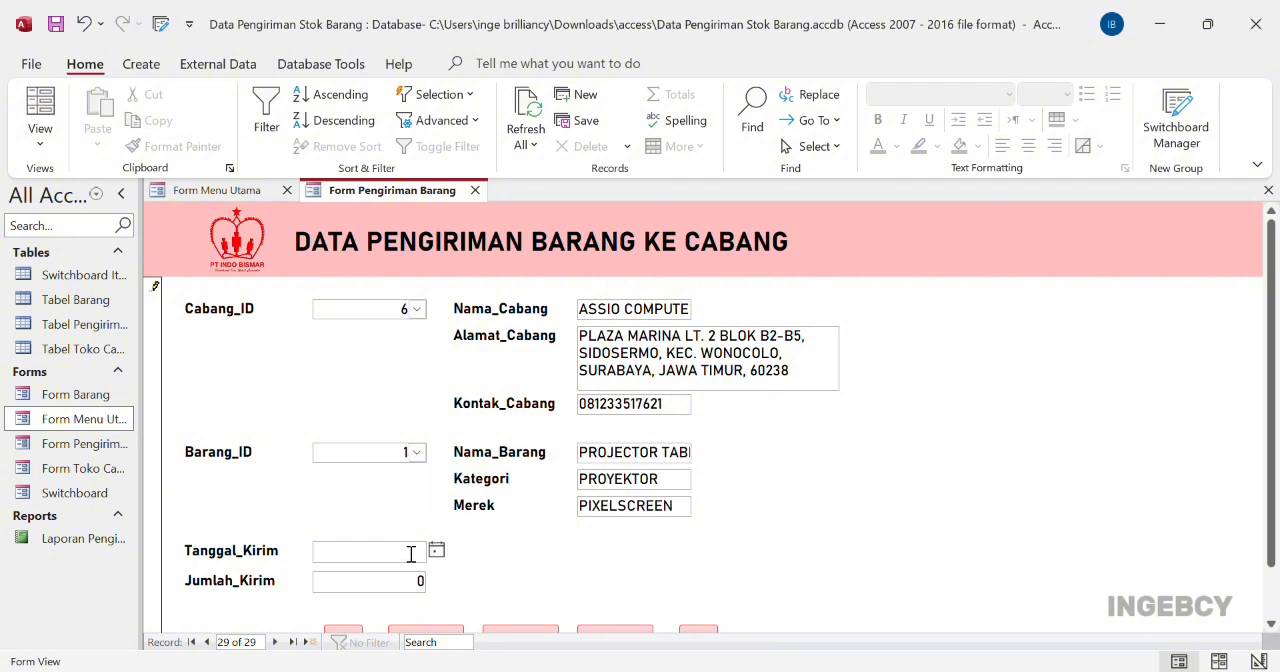
Set Tanggal_Kirim to 17/02/2025 and Jumlah_Kirim to 1 in the shipment record, and check the entry in Tabel Pengiriman Barang
{"action": "type", "text": "17/02/2025"}
{"action": "double_click", "coordinate": [422, 581]}
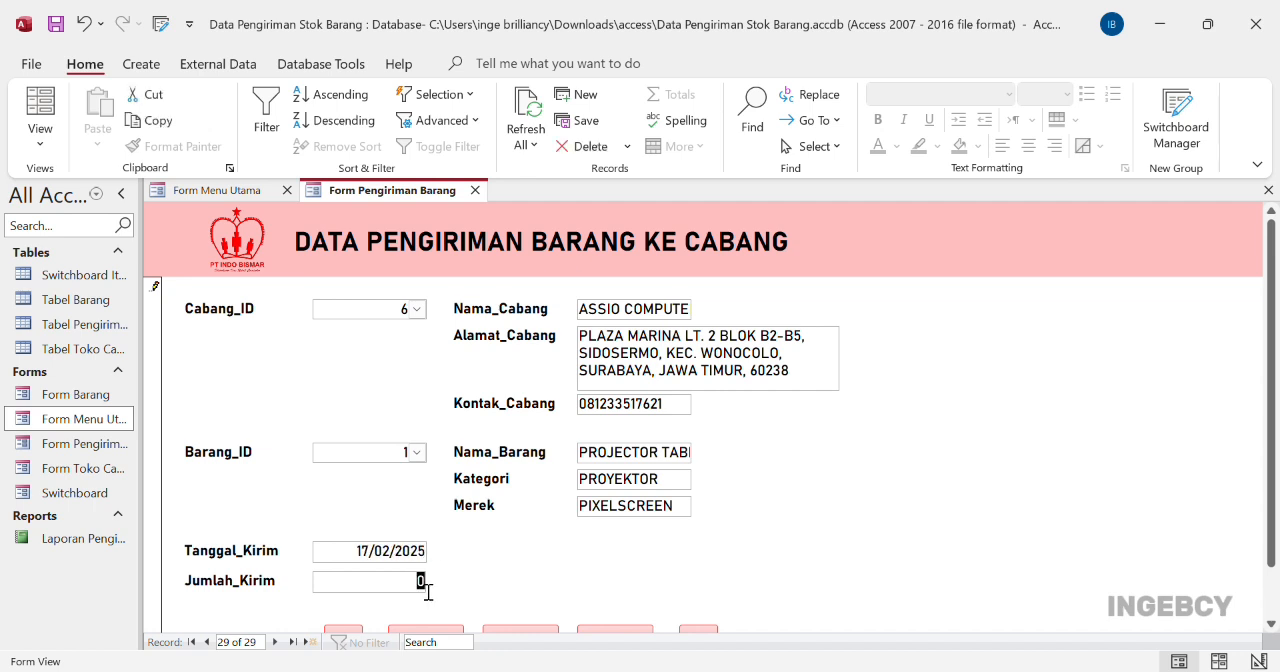
{"action": "type", "text": "1"}
{"action": "scroll", "coordinate": [422, 581], "scroll_direction": "down", "scroll_amount": 1}
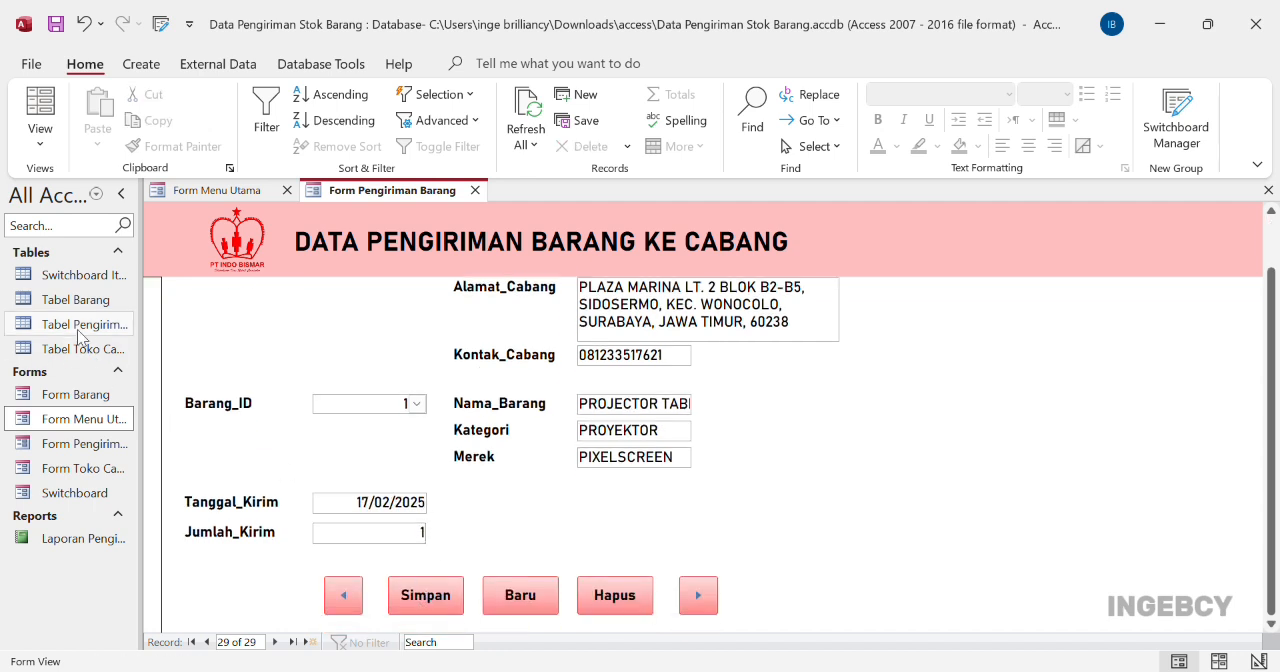
{"action": "double_click", "coordinate": [80, 333]}
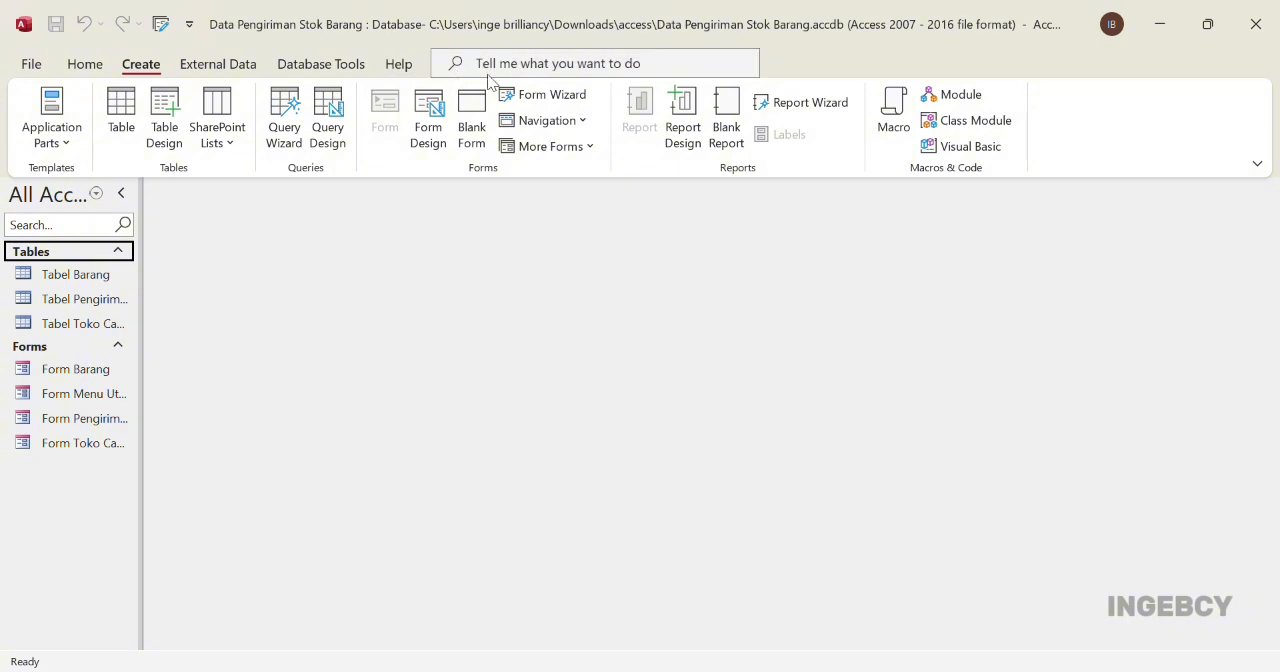
Start a Report Wizard report with the item and branch detail fields plus Tanggal_Kirim and Jumlah_Kirim, viewing the data by Tabel Pengiriman Barang
{"action": "left_click", "coordinate": [808, 106]}
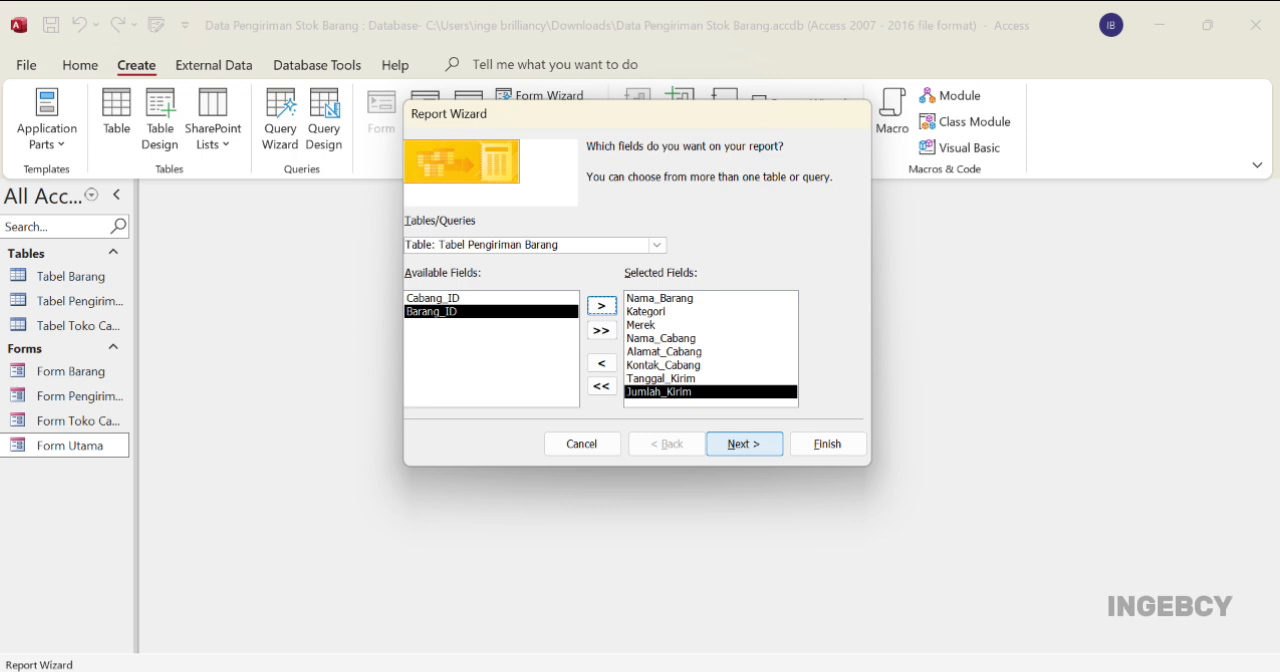
{"action": "left_click", "coordinate": [744, 444]}
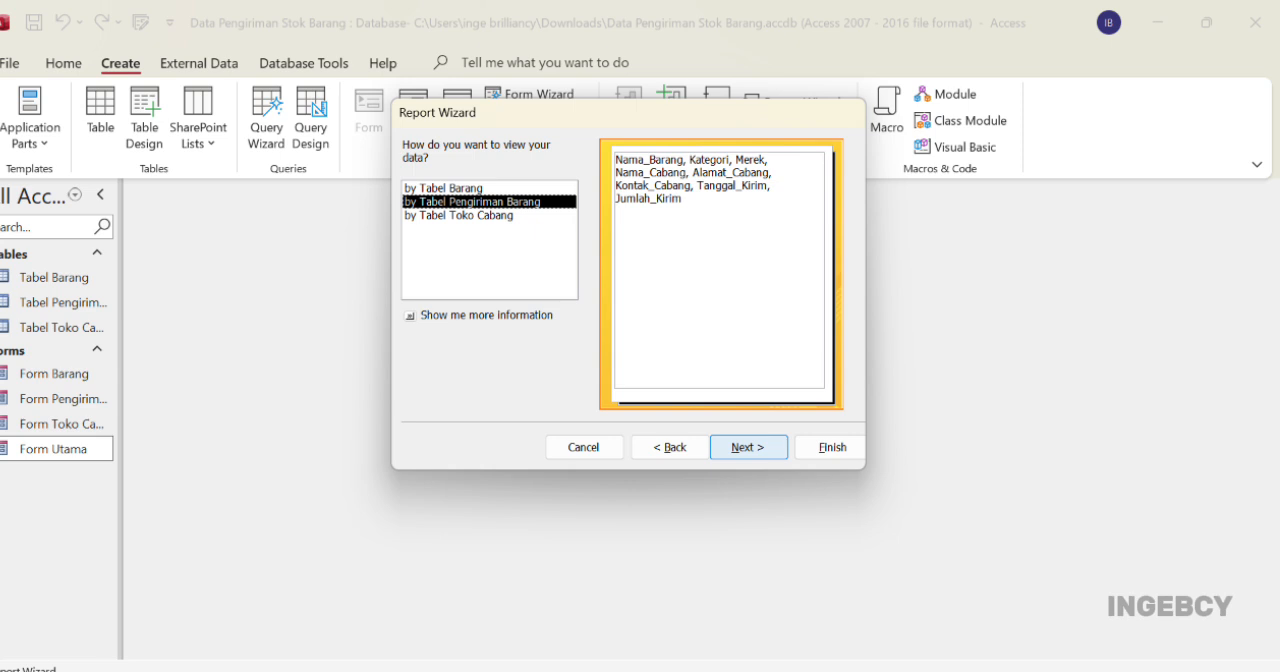
{"action": "key", "text": "Return"}
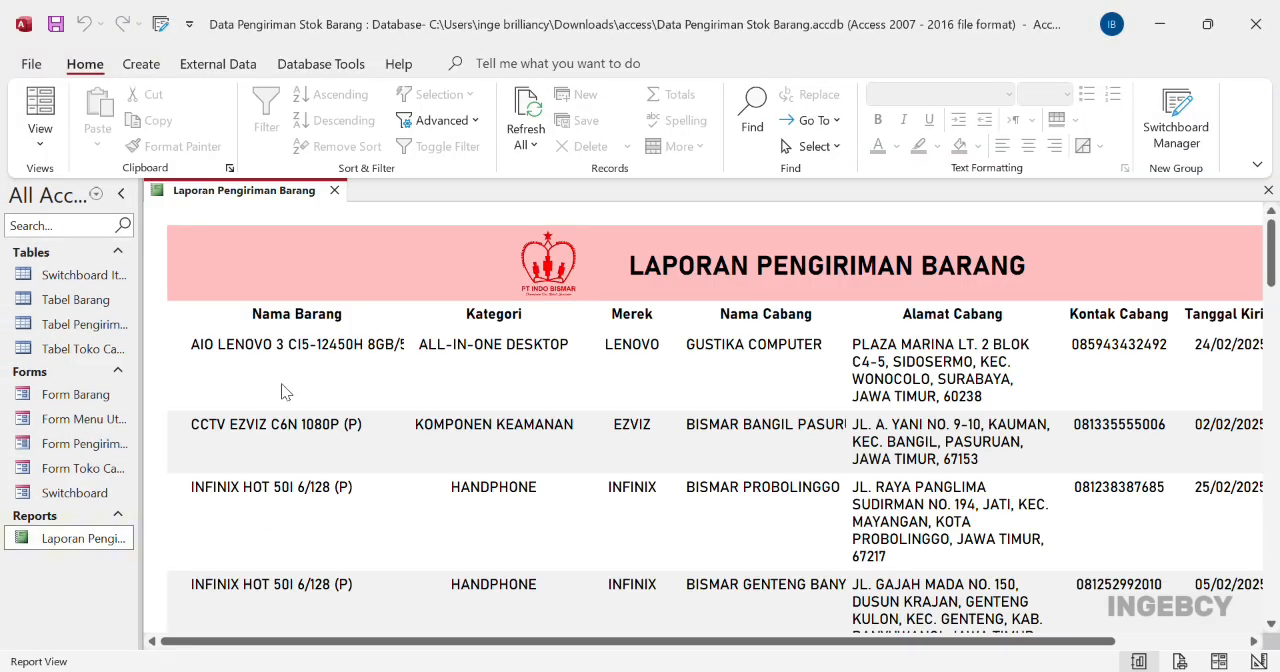
Collapse the Navigation Pane and review the columns and records of the Laporan Pengiriman Barang report
{"action": "left_click", "coordinate": [121, 193]}
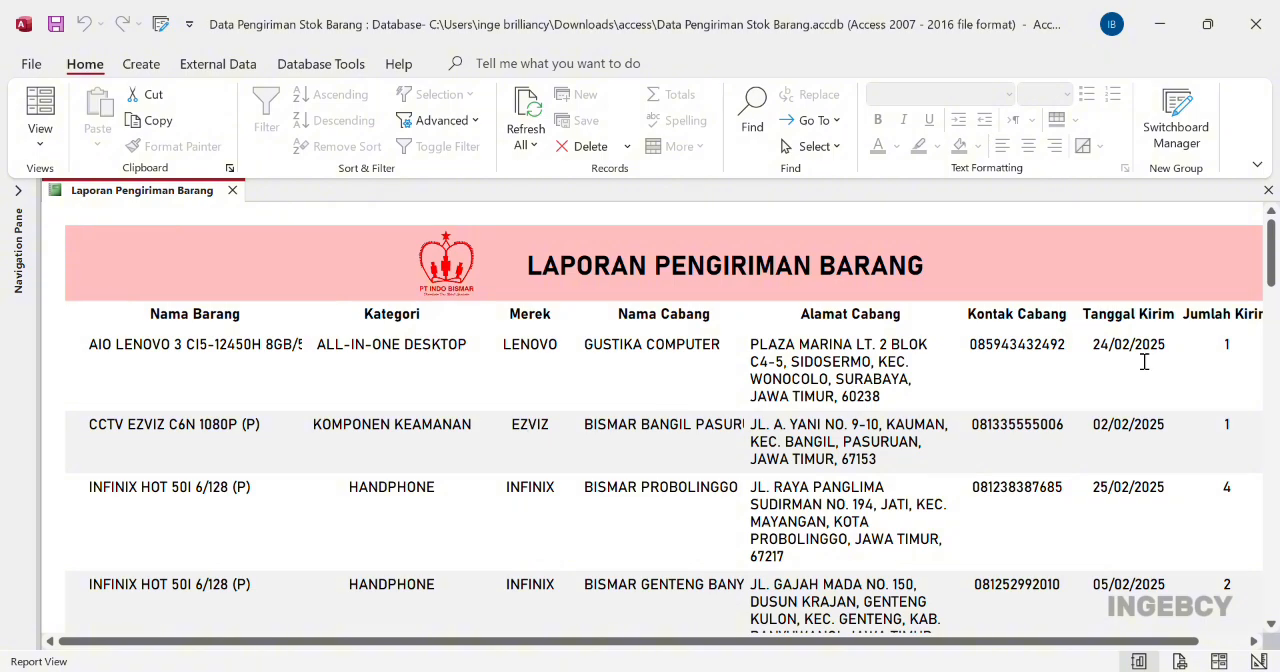
{"action": "scroll", "coordinate": [1144, 362], "scroll_direction": "down", "scroll_amount": 2}
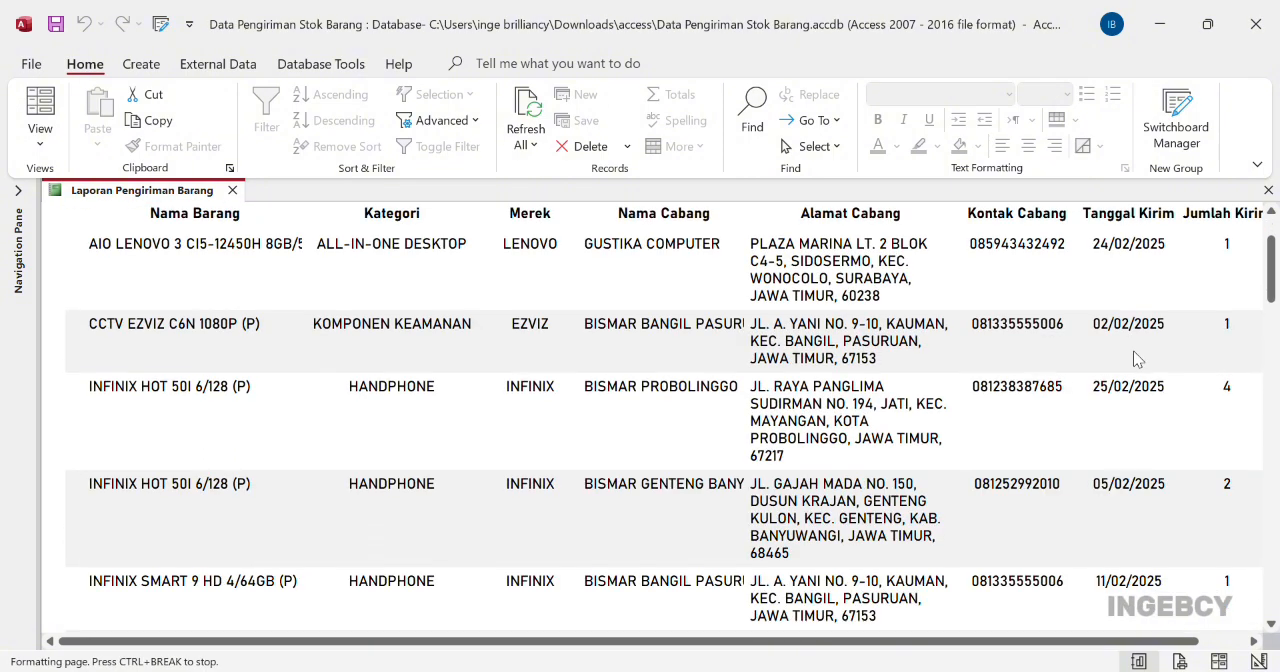
{"action": "scroll", "coordinate": [1140, 360], "scroll_direction": "up", "scroll_amount": 2}
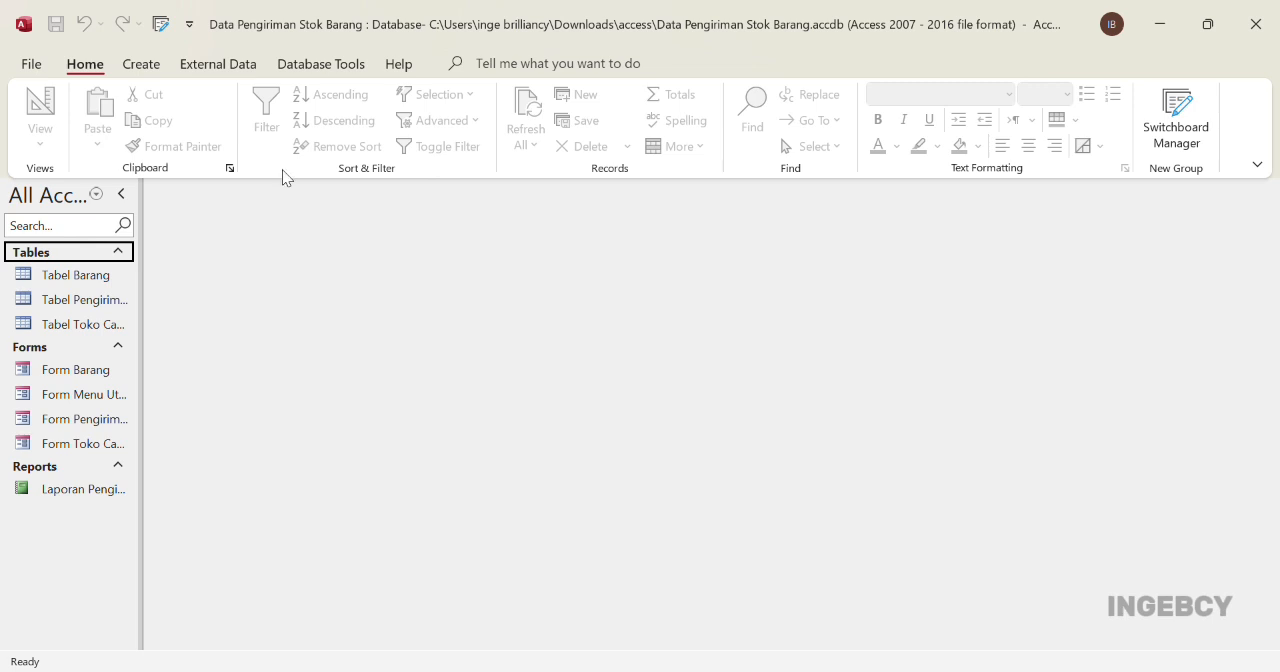
Start the Switchboard Manager for the stock shipment database
{"action": "left_click", "coordinate": [162, 28]}
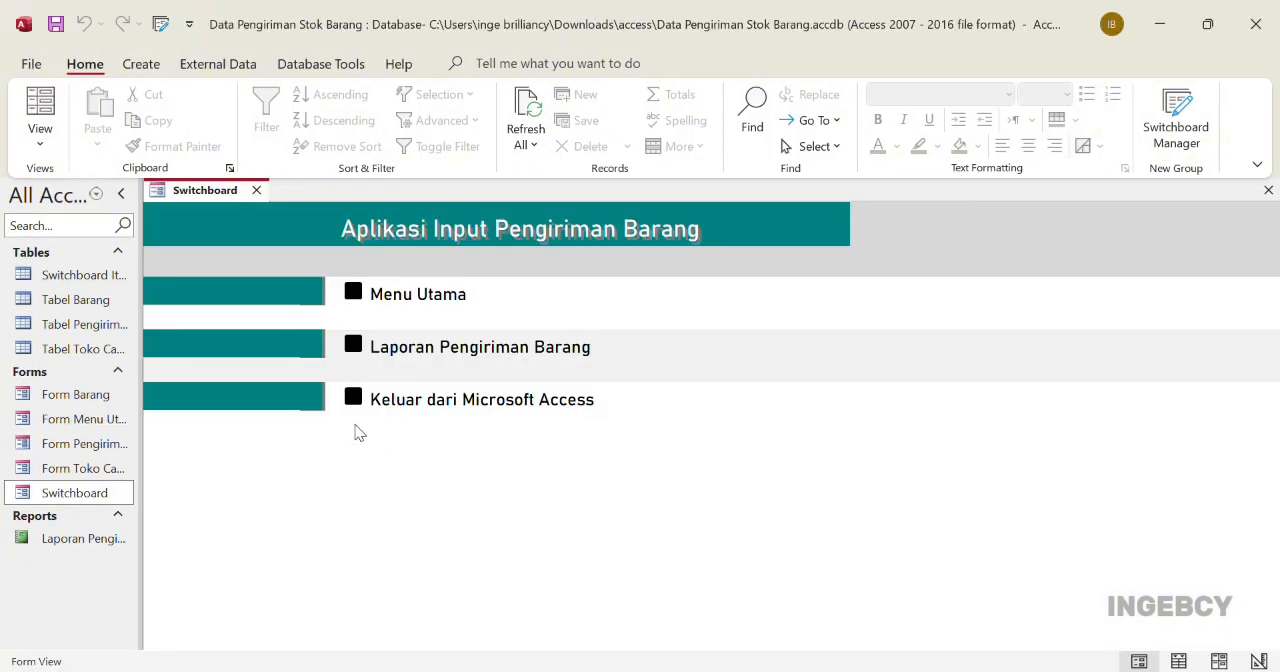
Test the switchboard's Menu Utama and Laporan Pengiriman Barang entries, returning to the switchboard after each one
{"action": "left_click", "coordinate": [353, 294]}
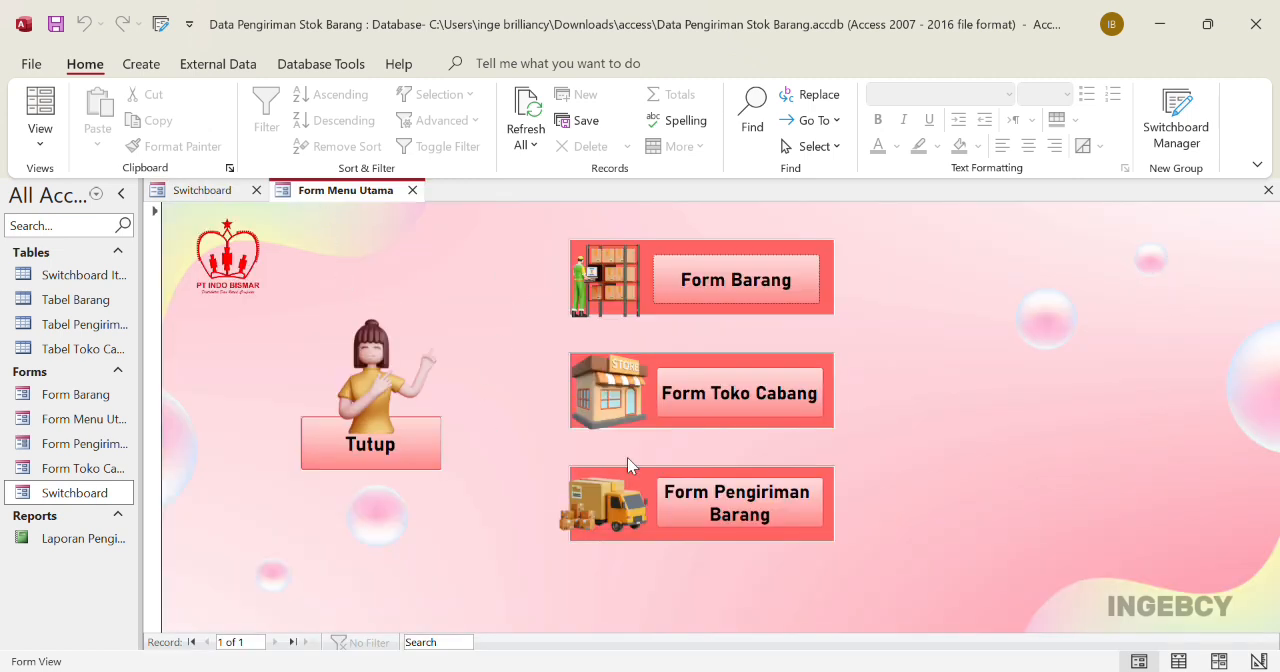
{"action": "left_click", "coordinate": [210, 190]}
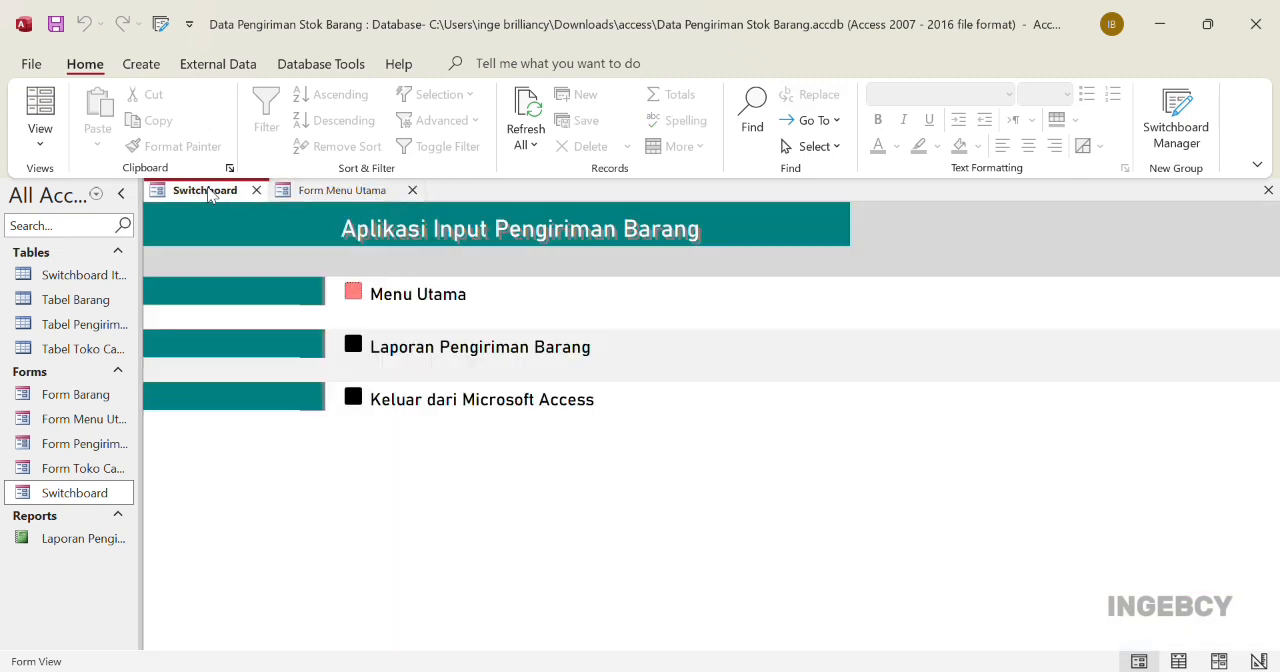
{"action": "left_click", "coordinate": [352, 345]}
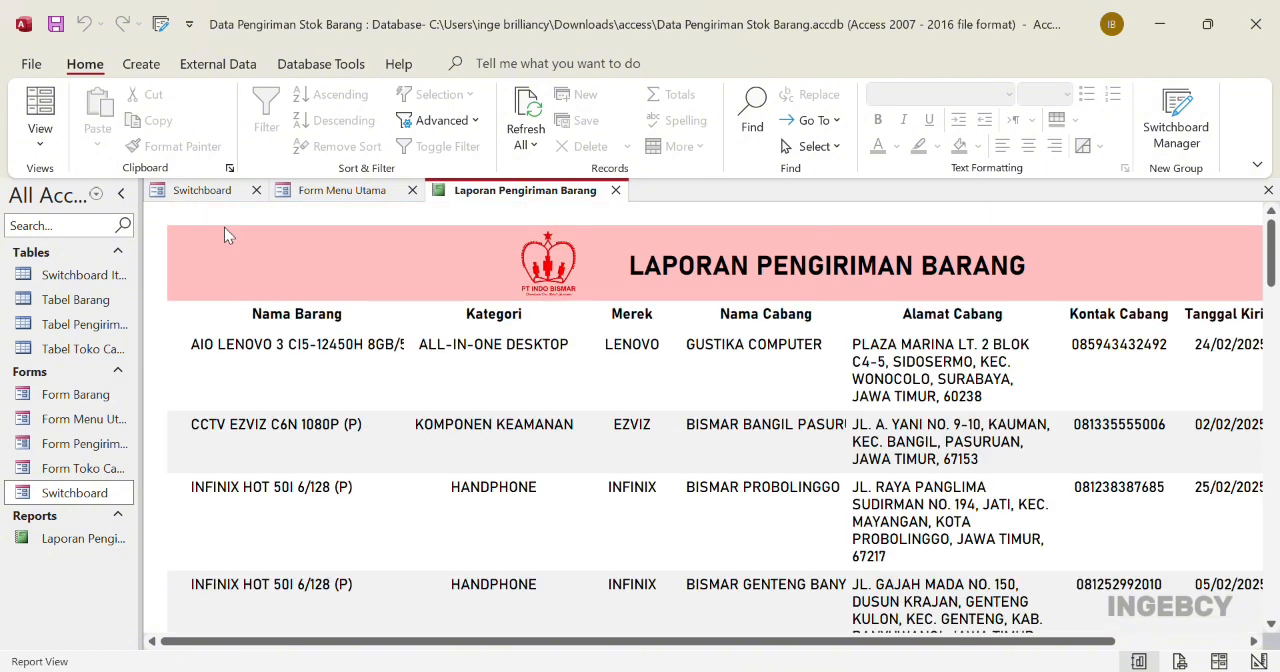
{"action": "left_click", "coordinate": [215, 197]}
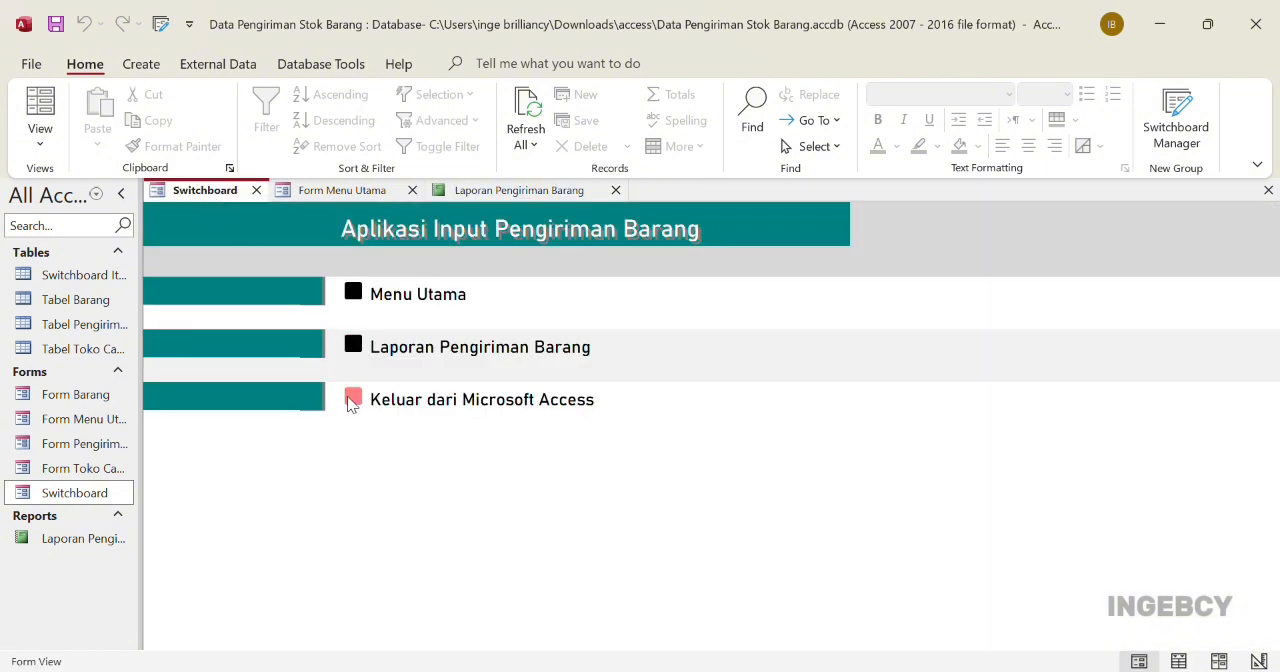